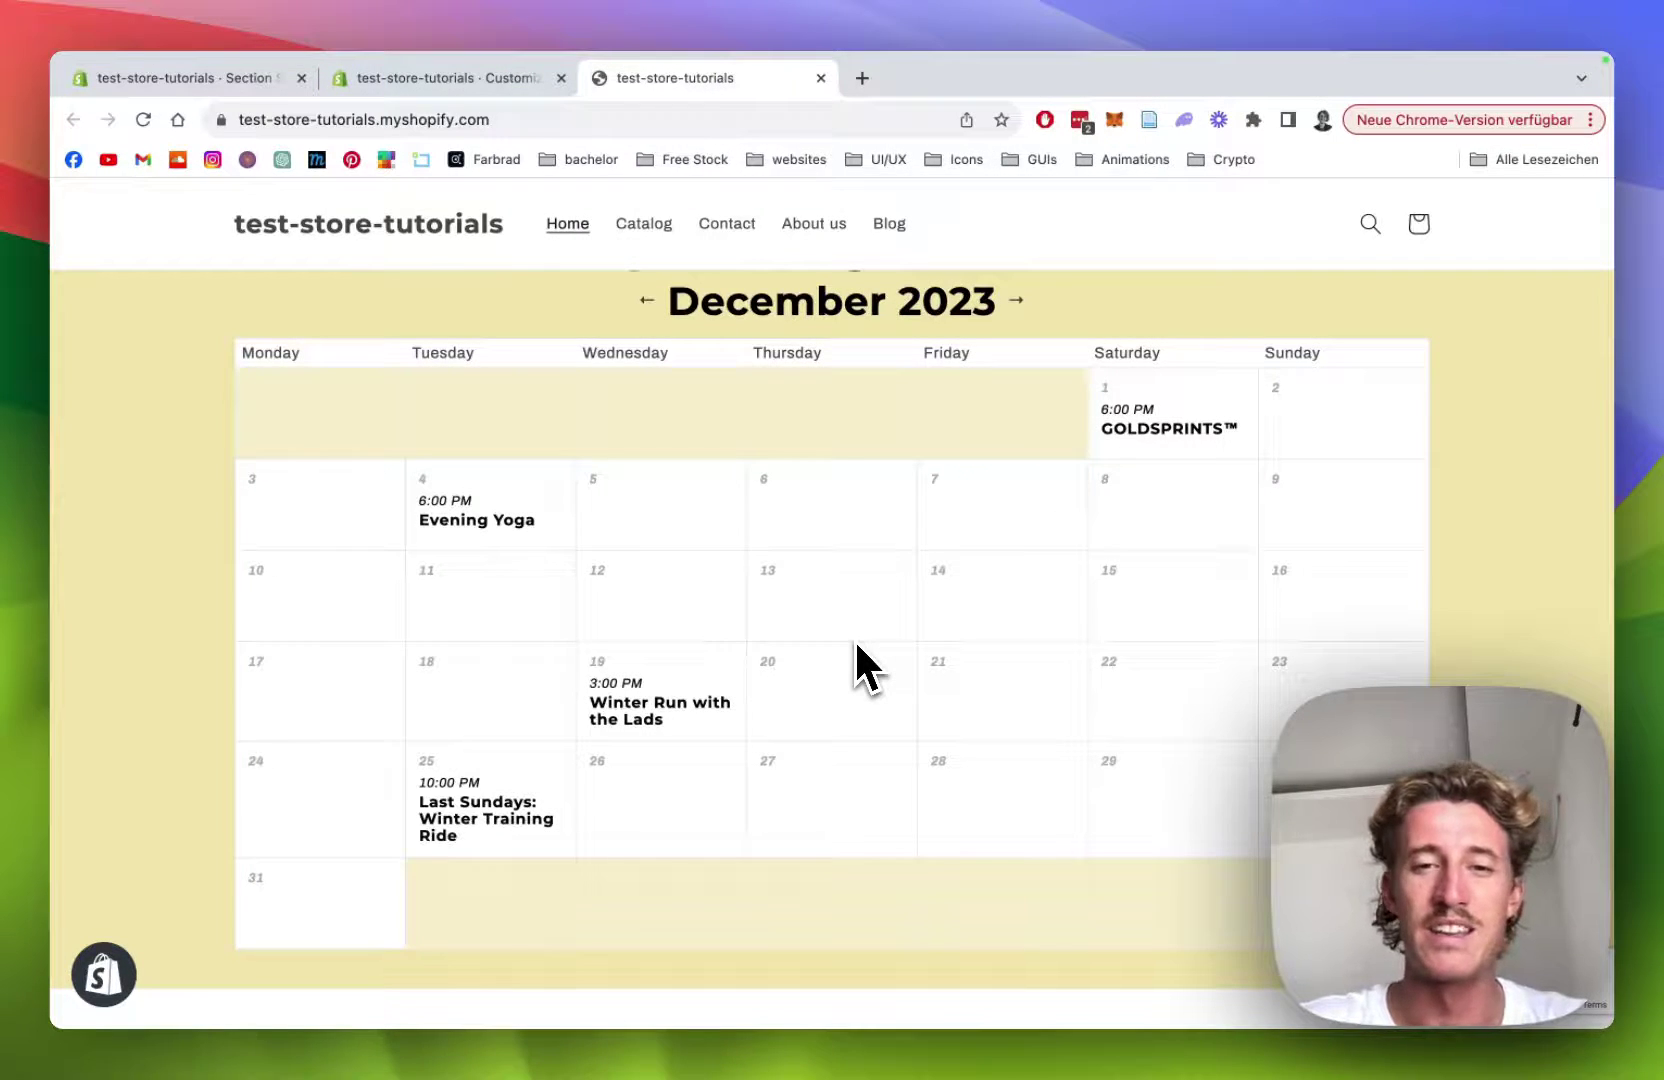
- Return to the owned sections, then open the Explore Sections catalogue
{"action": "scroll", "coordinate": [857, 645], "scroll_direction": "up", "scroll_amount": 2}
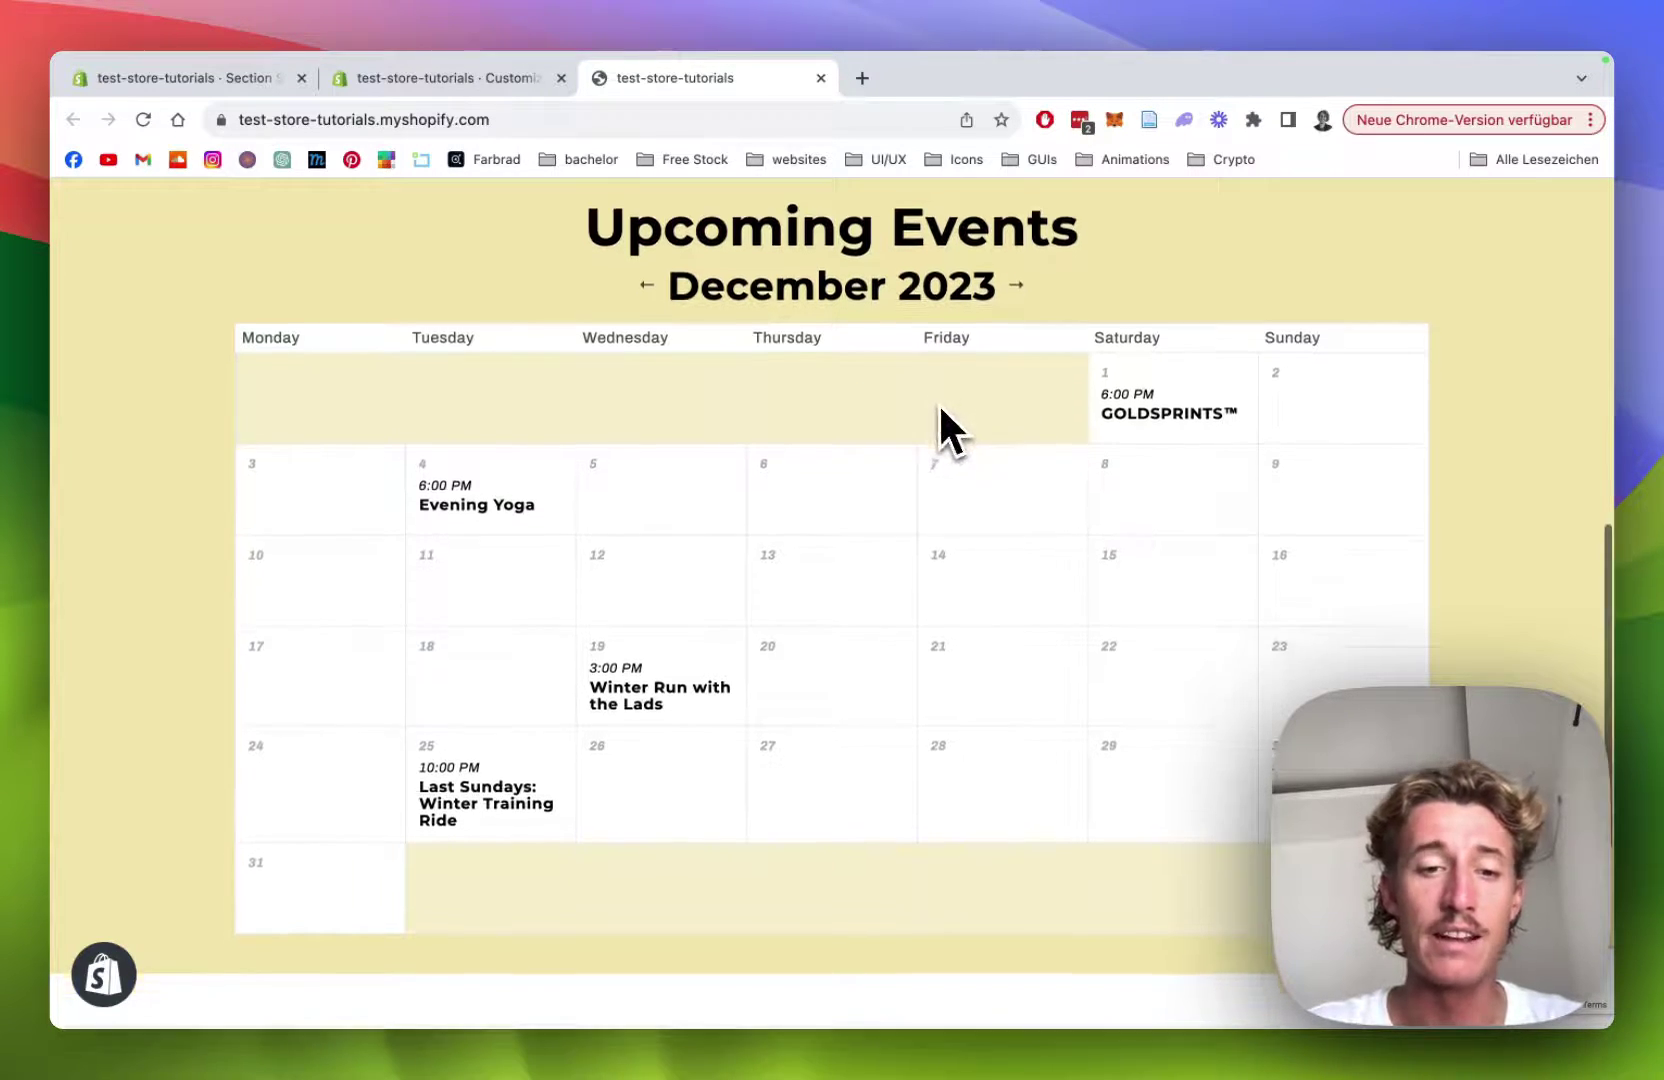
{"action": "scroll", "coordinate": [975, 415], "scroll_direction": "up", "scroll_amount": 2}
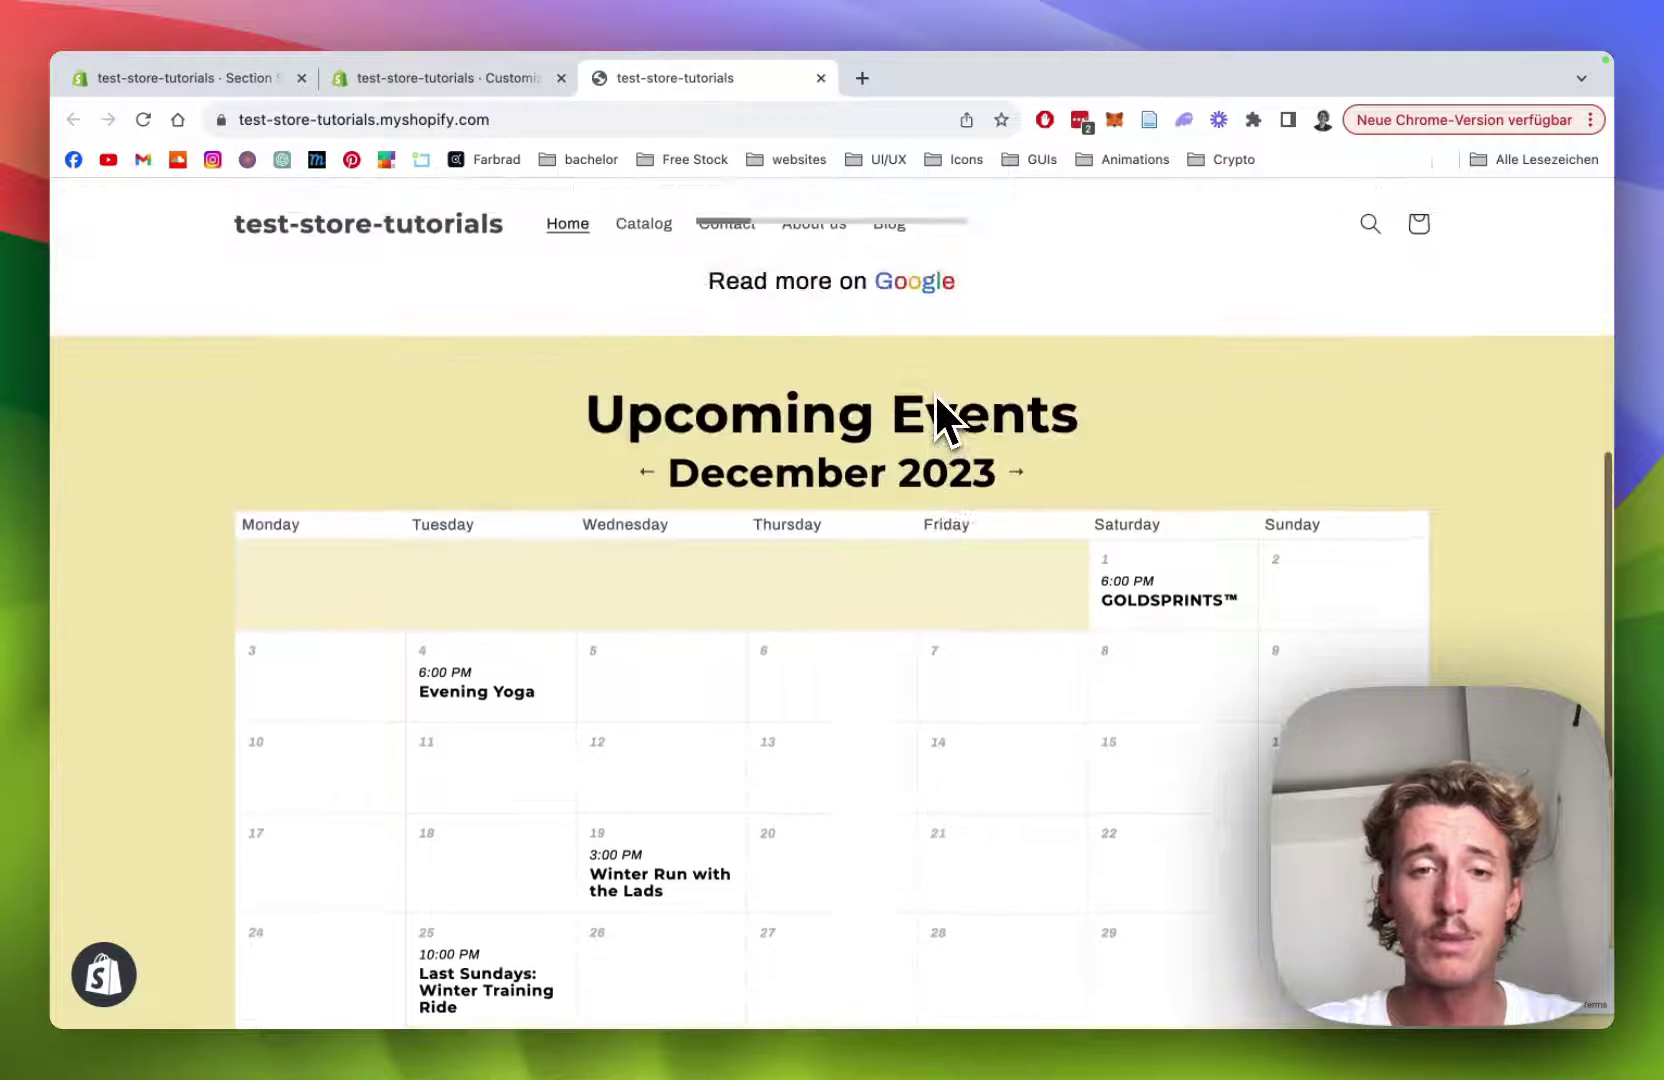
{"action": "scroll", "coordinate": [940, 415], "scroll_direction": "down", "scroll_amount": 3}
{"action": "scroll", "coordinate": [940, 415], "scroll_direction": "up", "scroll_amount": 8}
{"action": "scroll", "coordinate": [940, 415], "scroll_direction": "down", "scroll_amount": 5}
{"action": "scroll", "coordinate": [940, 415], "scroll_direction": "down", "scroll_amount": 4}
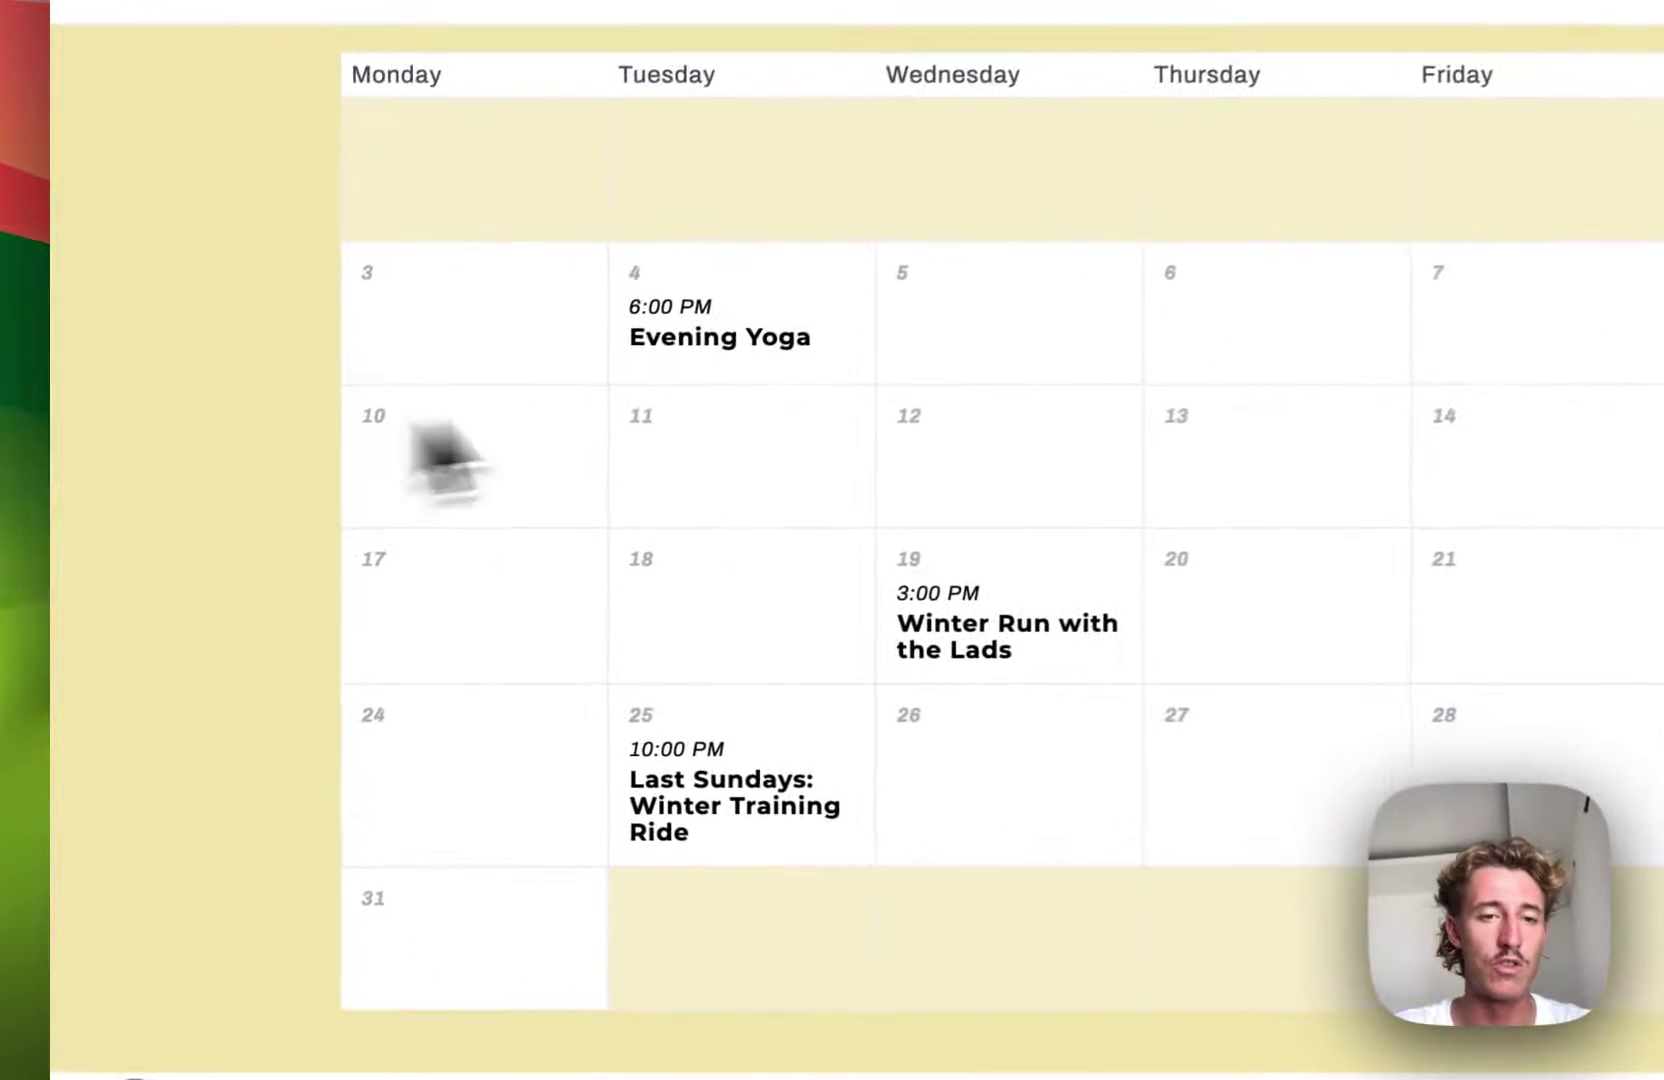
{"action": "mouse_move", "coordinate": [880, 660]}
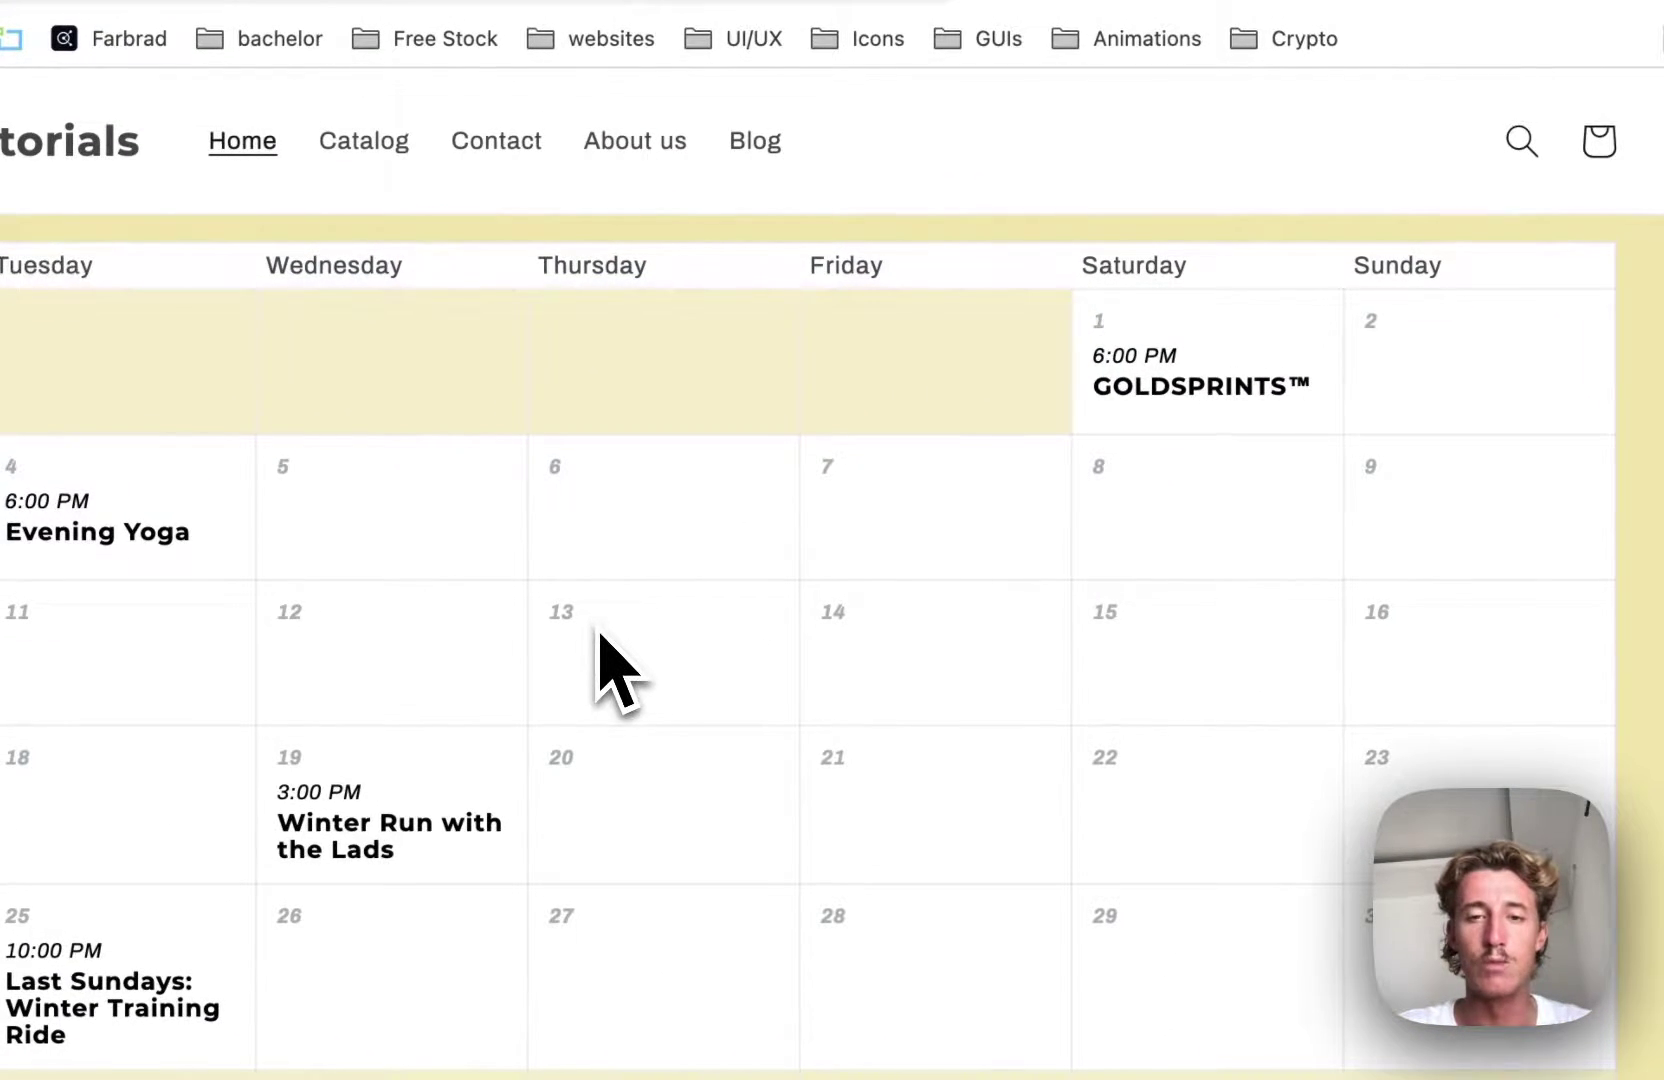
{"action": "scroll", "coordinate": [919, 673], "scroll_direction": "up", "scroll_amount": 2}
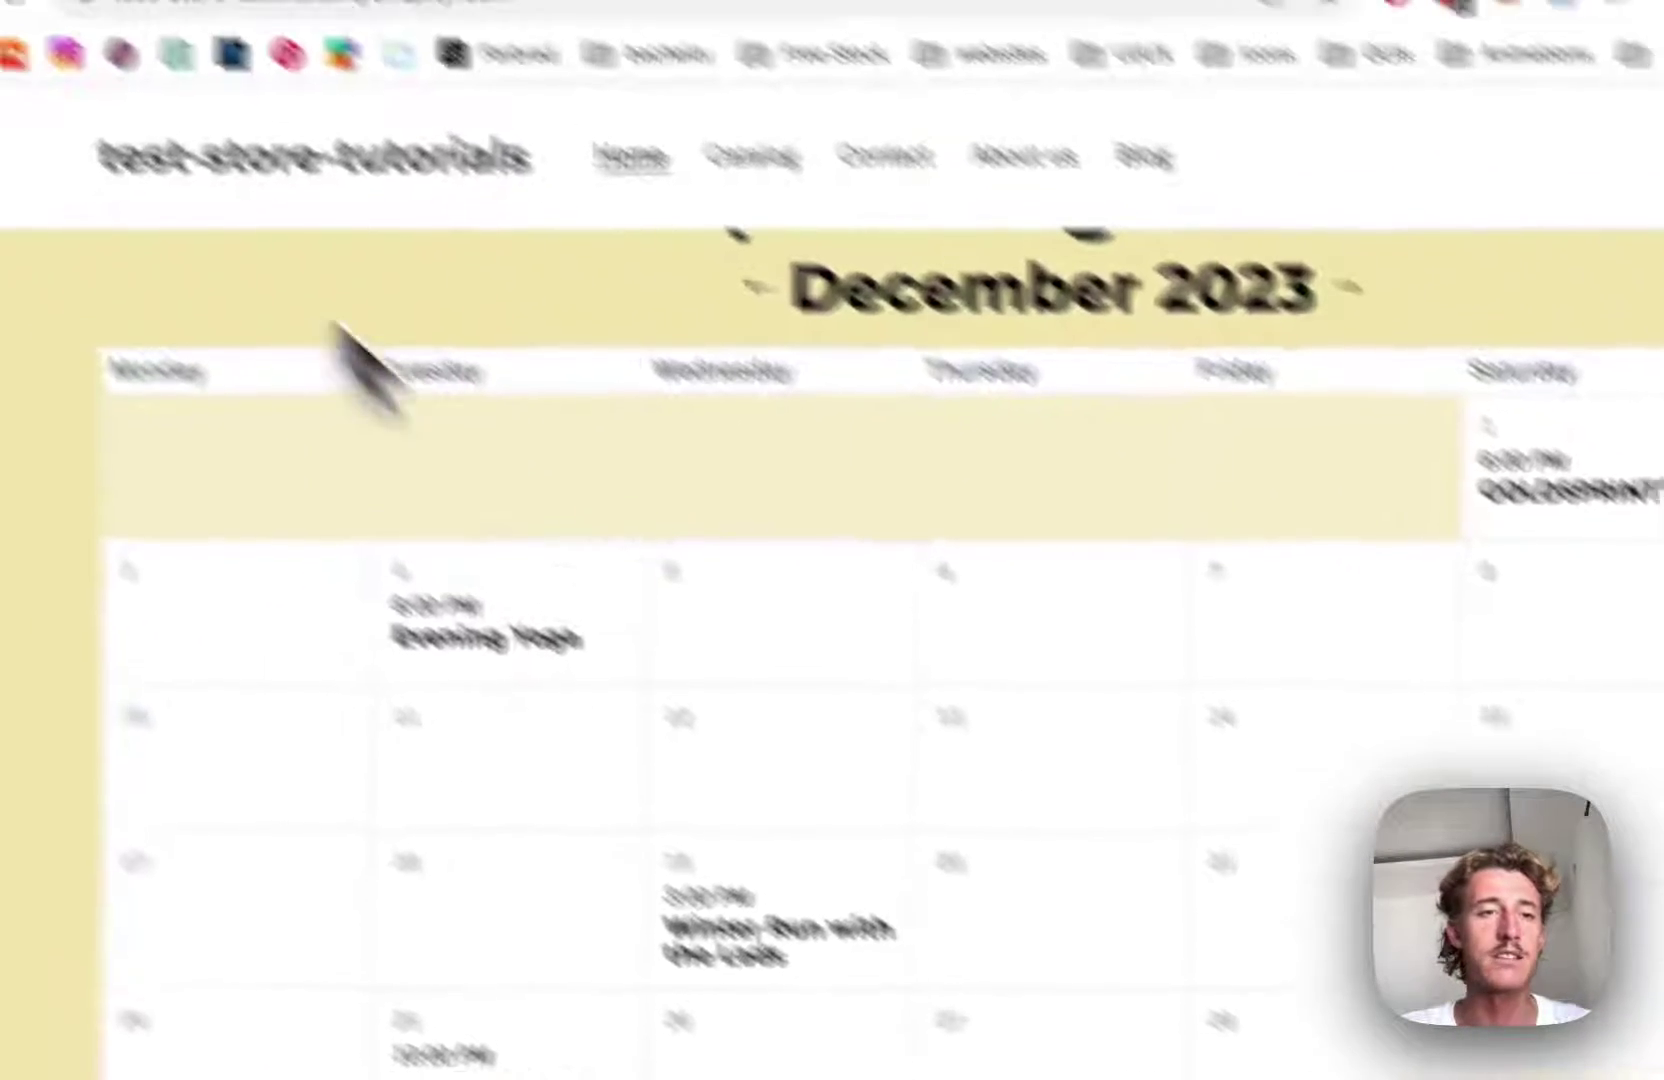
{"action": "left_click", "coordinate": [215, 85]}
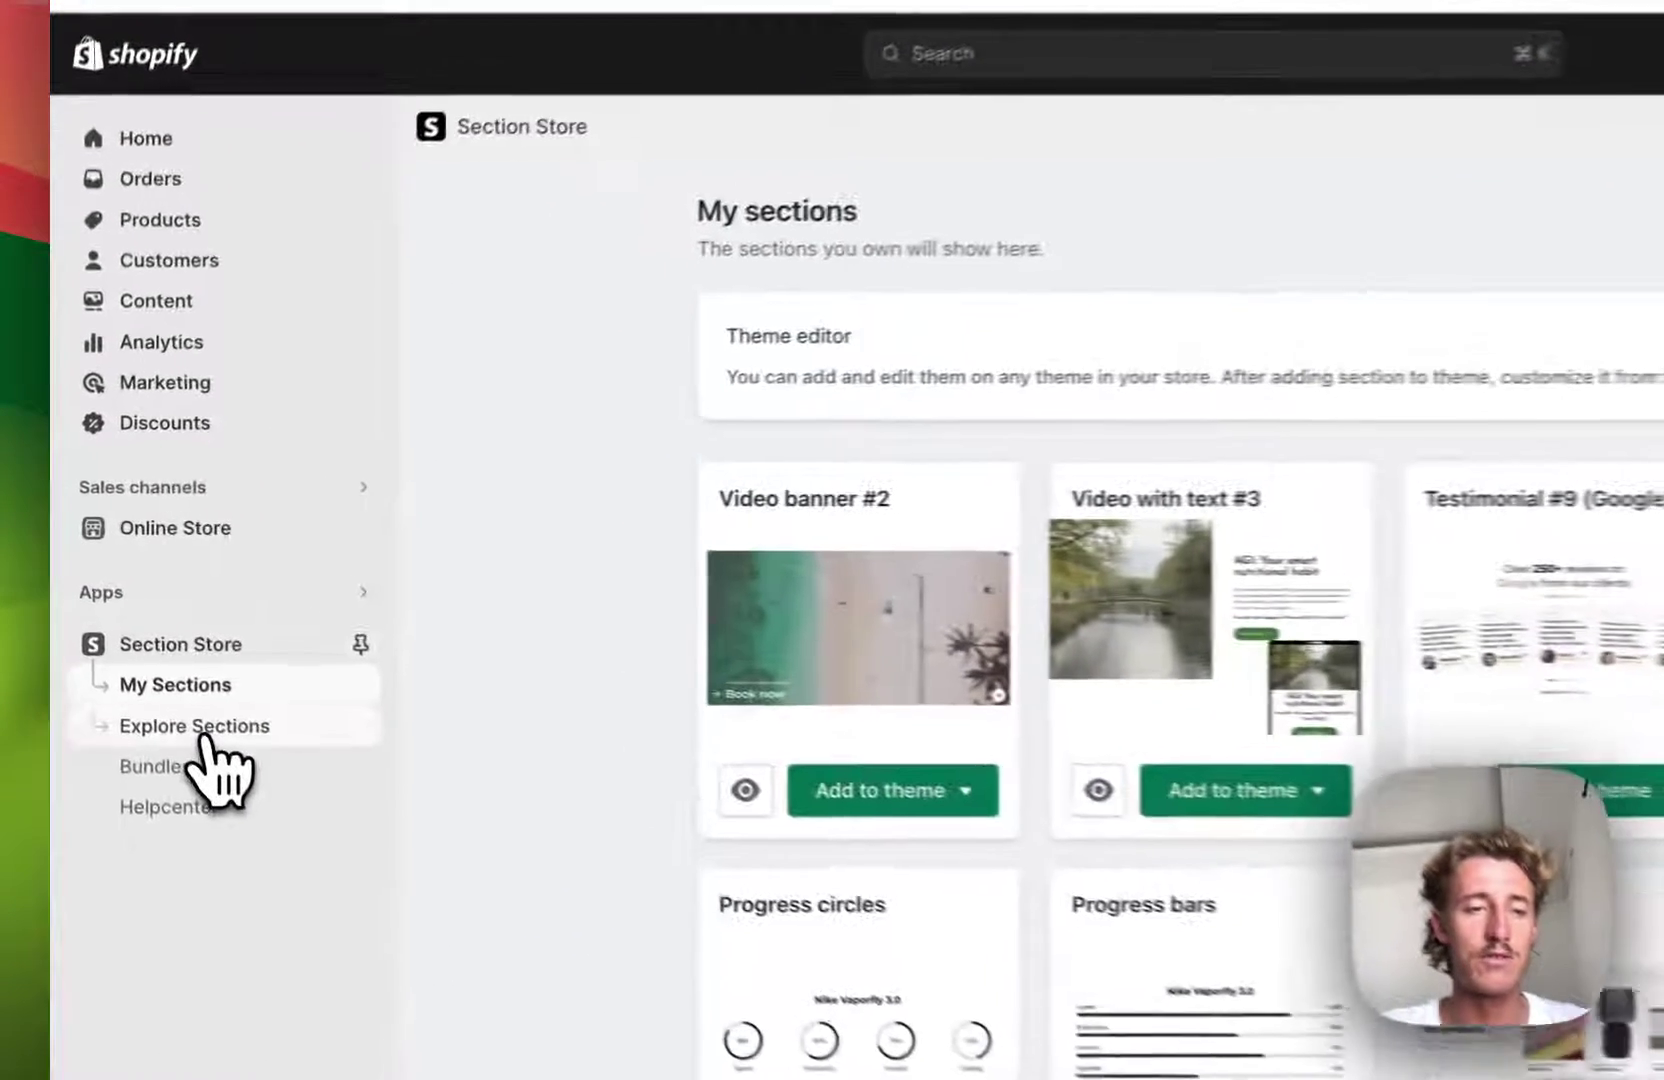
{"action": "left_click", "coordinate": [202, 737]}
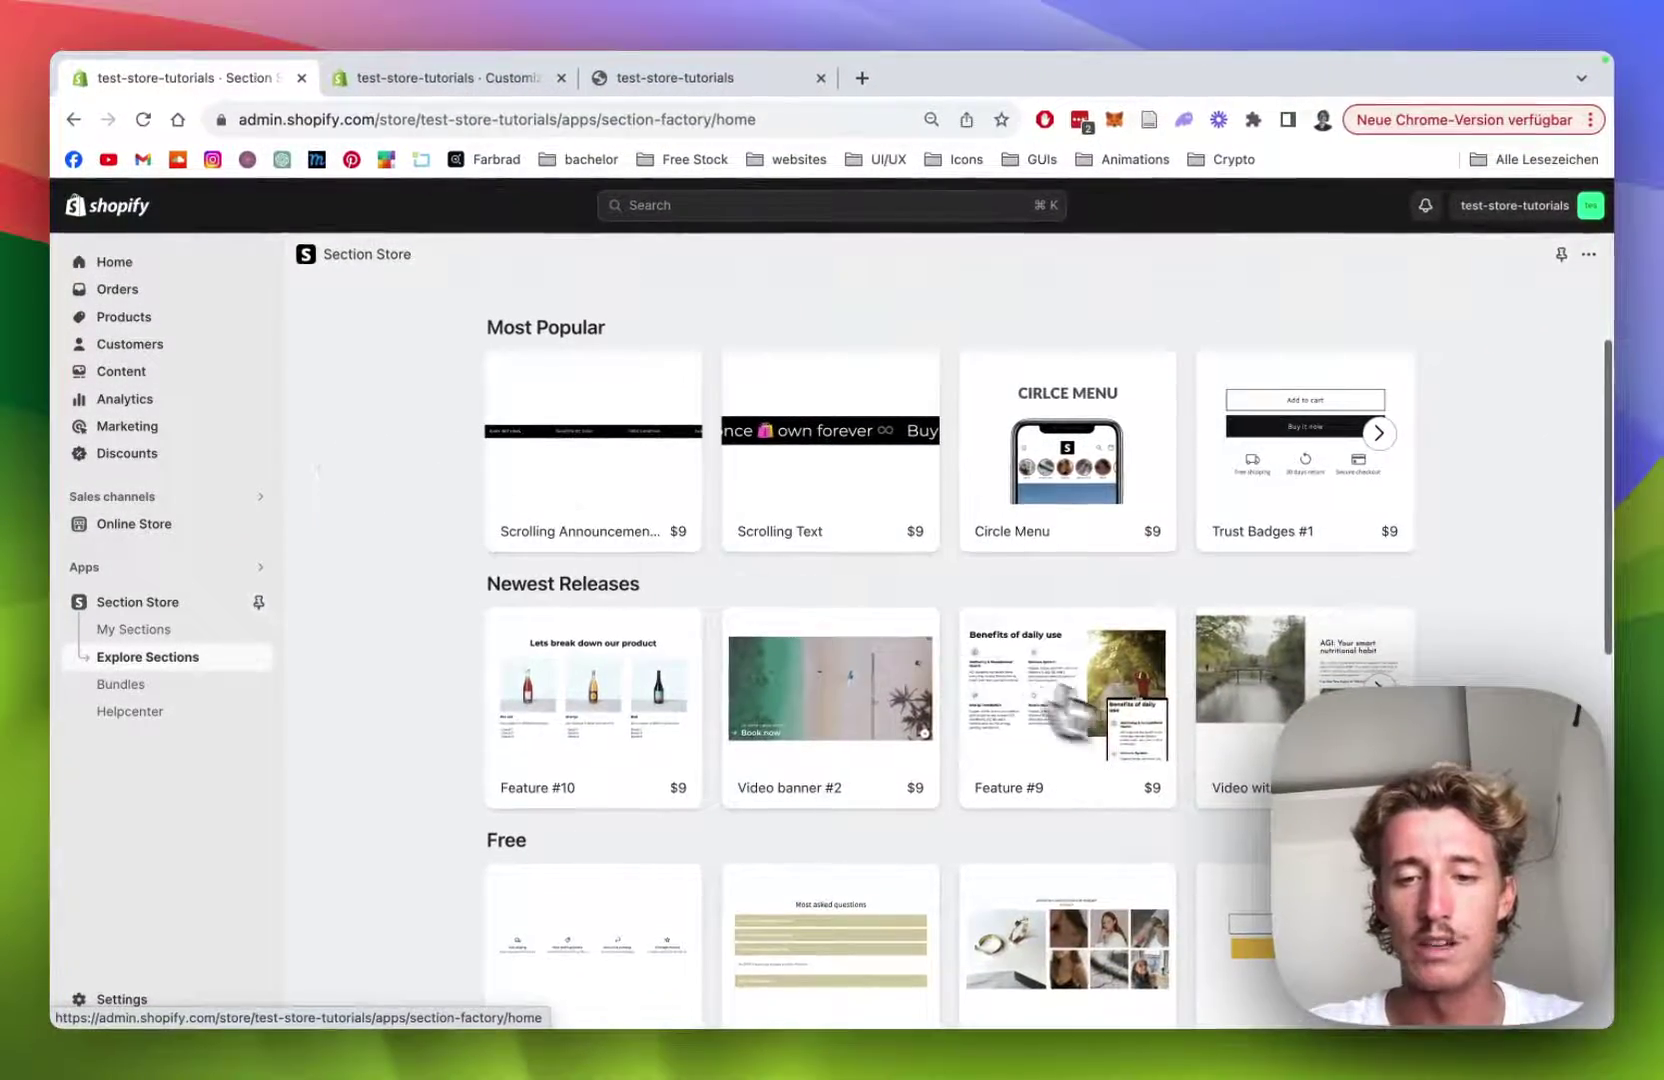
- Search the catalogue for 'cal' and review the Calender section's detail modal
{"action": "left_click", "coordinate": [751, 321]}
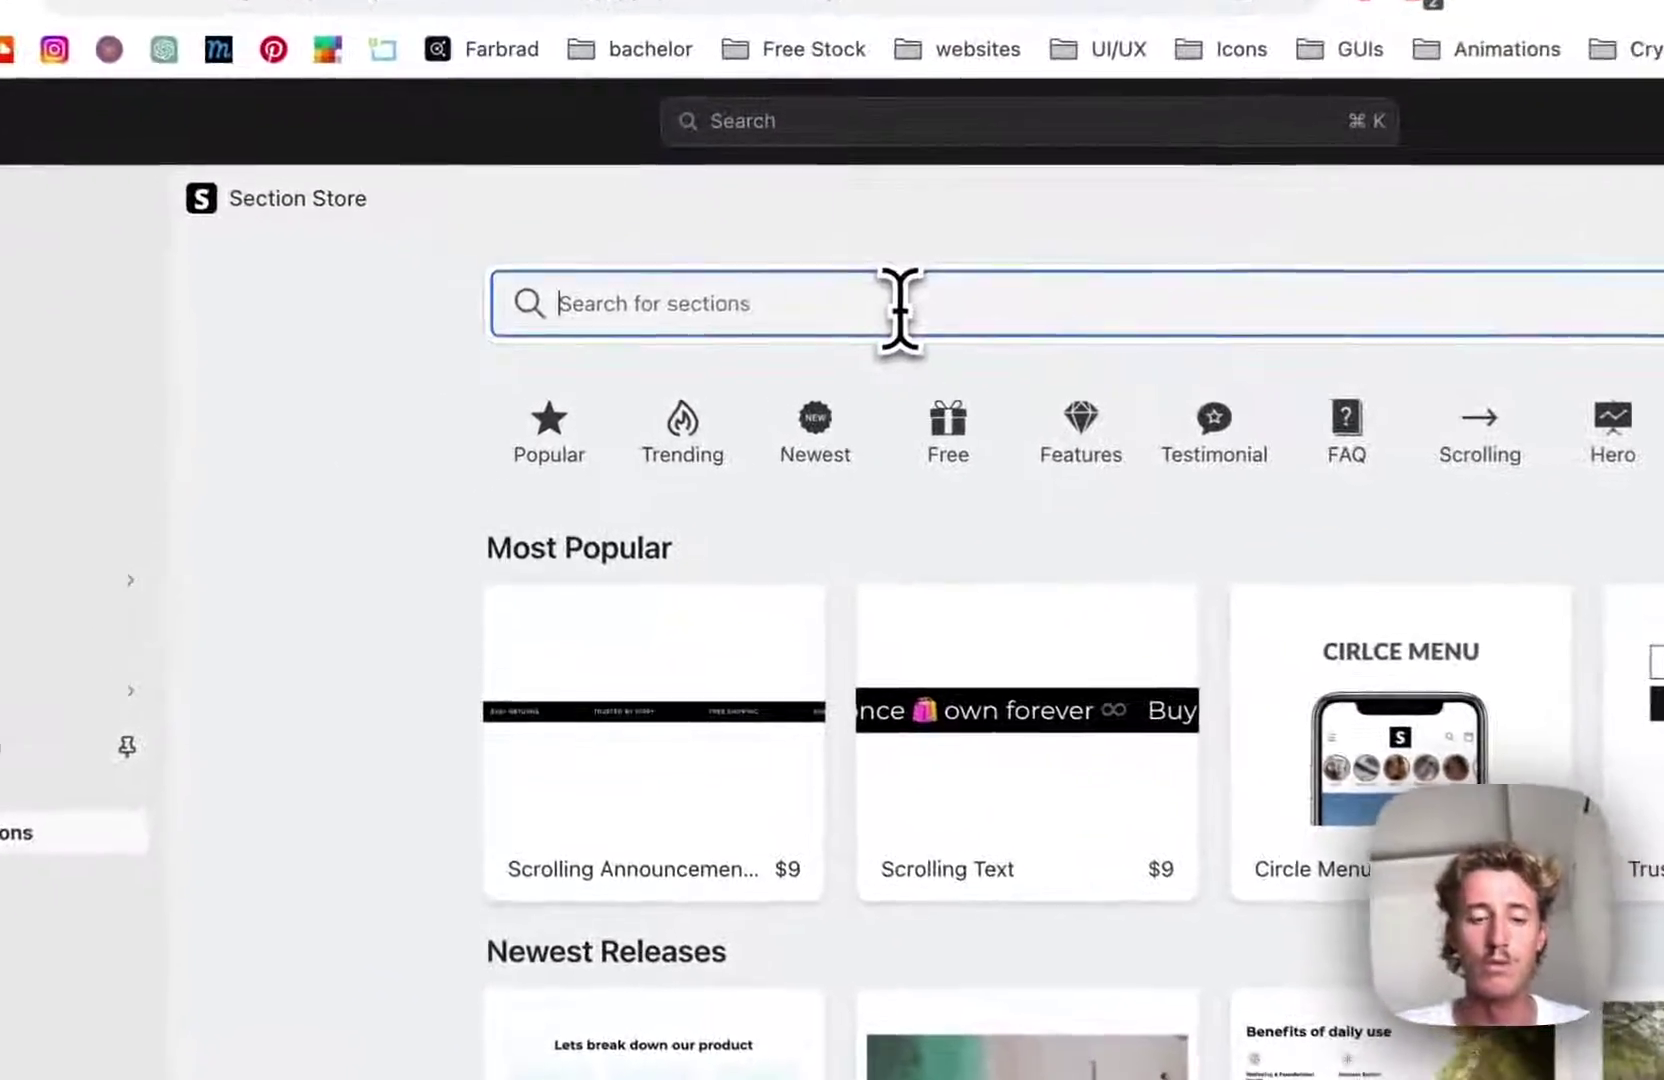
{"action": "type", "text": "cal"}
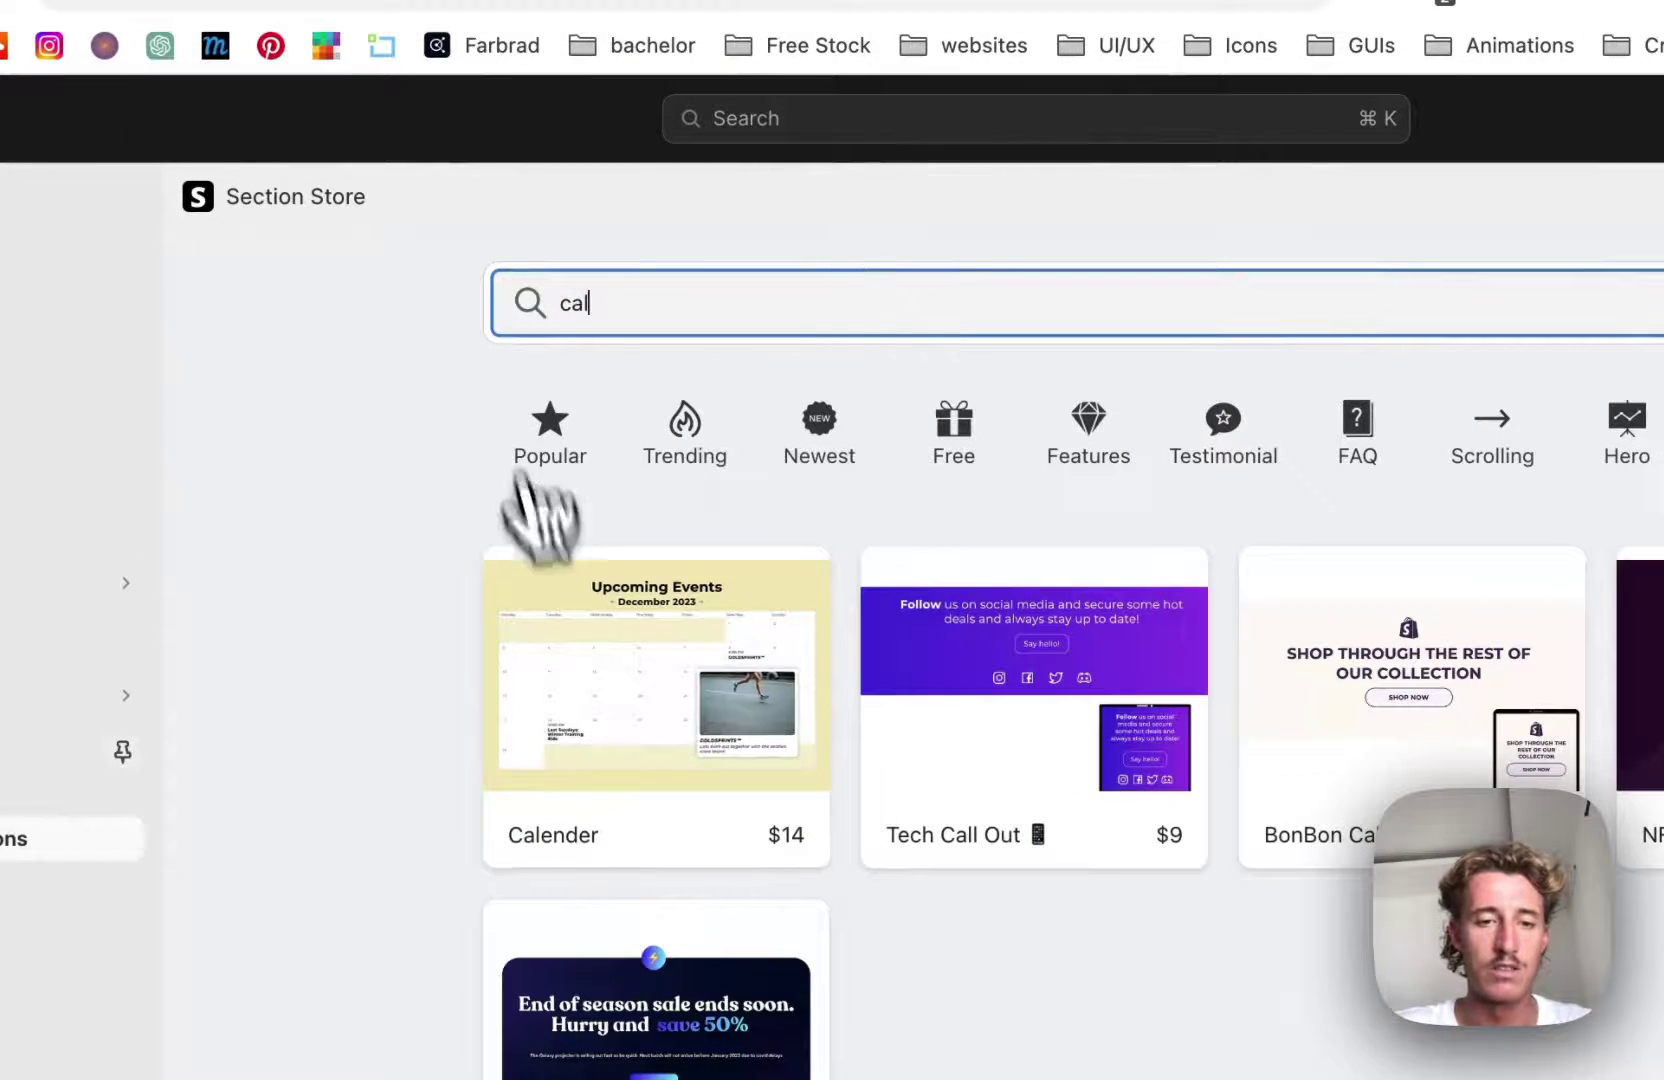
{"action": "left_click", "coordinate": [665, 715]}
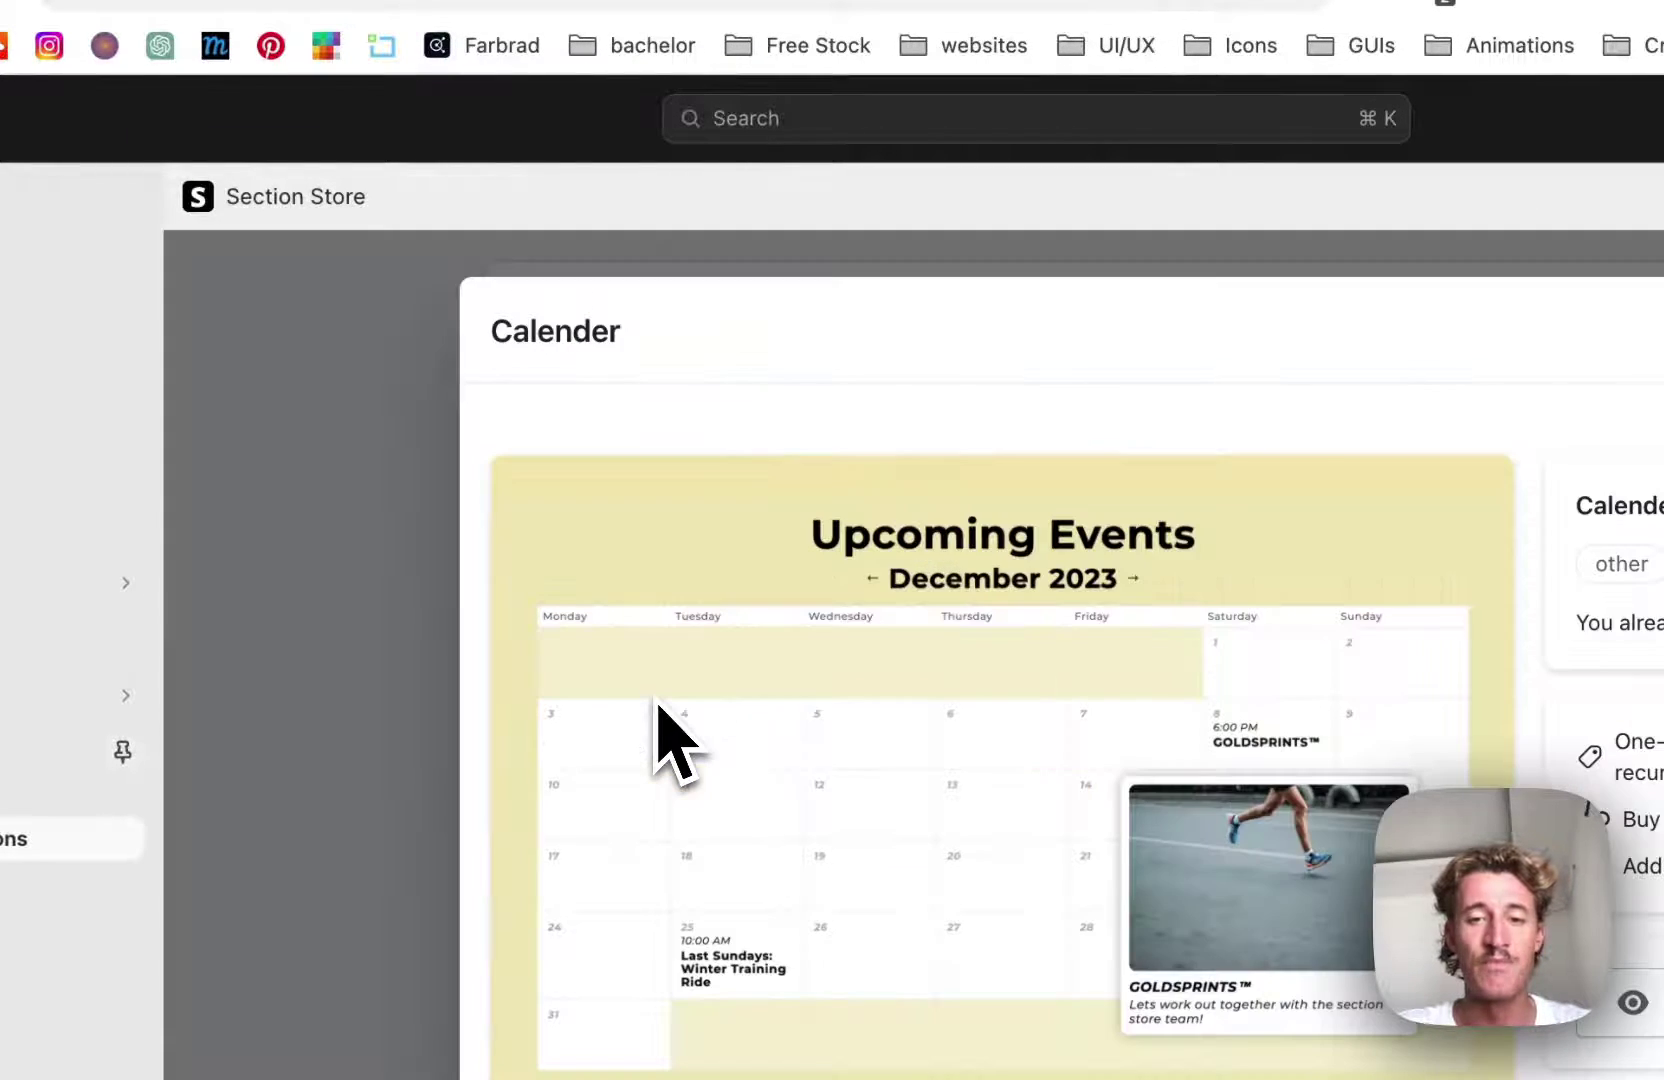
{"action": "scroll", "coordinate": [1104, 716], "scroll_direction": "down", "scroll_amount": 1}
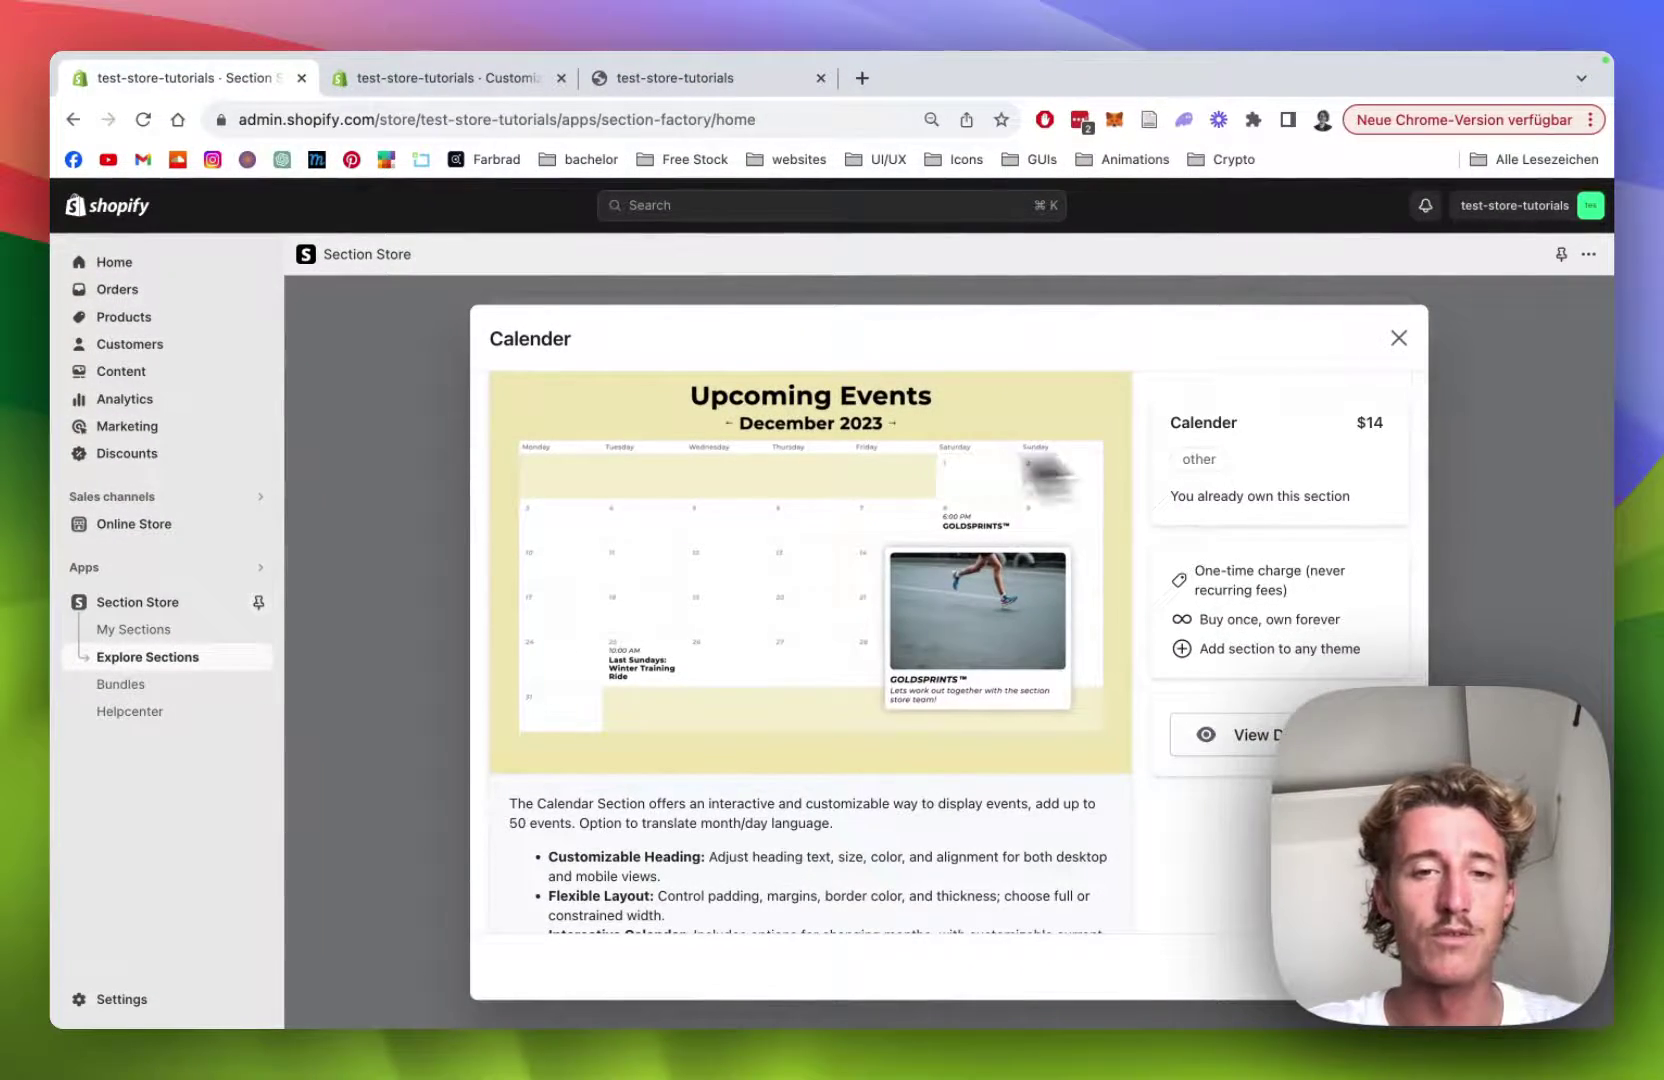
{"action": "scroll", "coordinate": [798, 459], "scroll_direction": "down", "scroll_amount": 5}
{"action": "scroll", "coordinate": [798, 459], "scroll_direction": "up", "scroll_amount": 6}
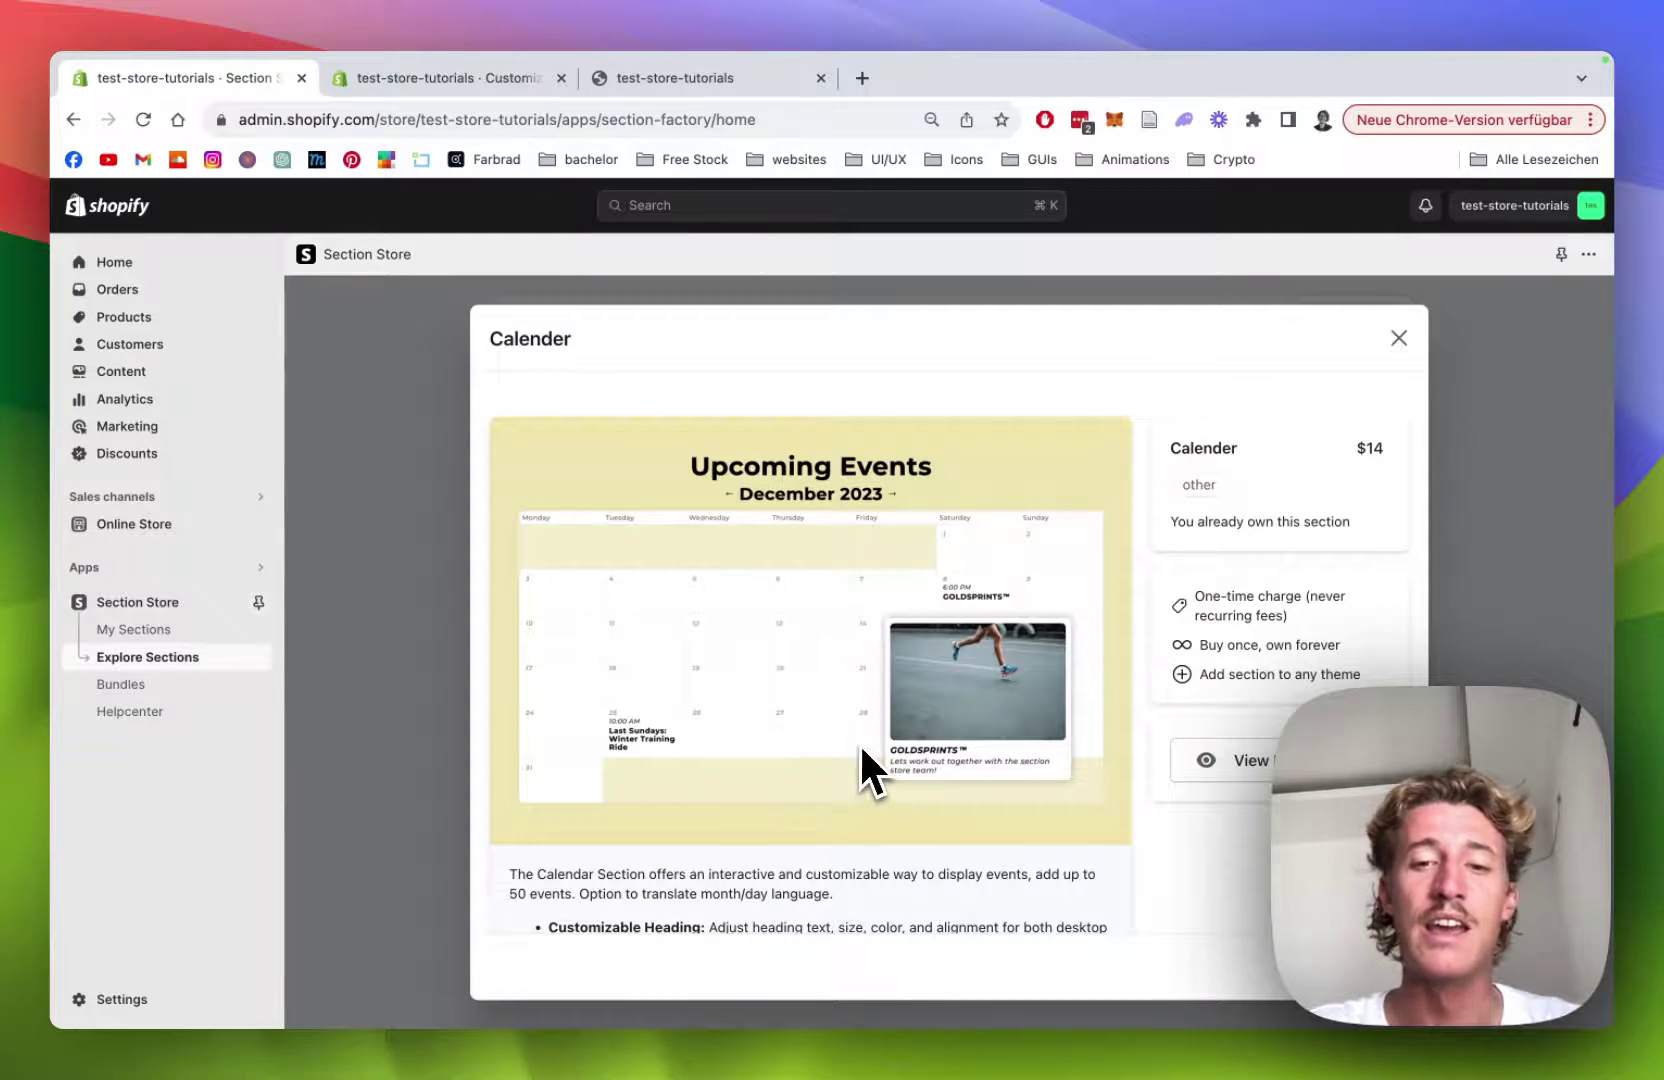
{"action": "scroll", "coordinate": [859, 742], "scroll_direction": "down", "scroll_amount": 1}
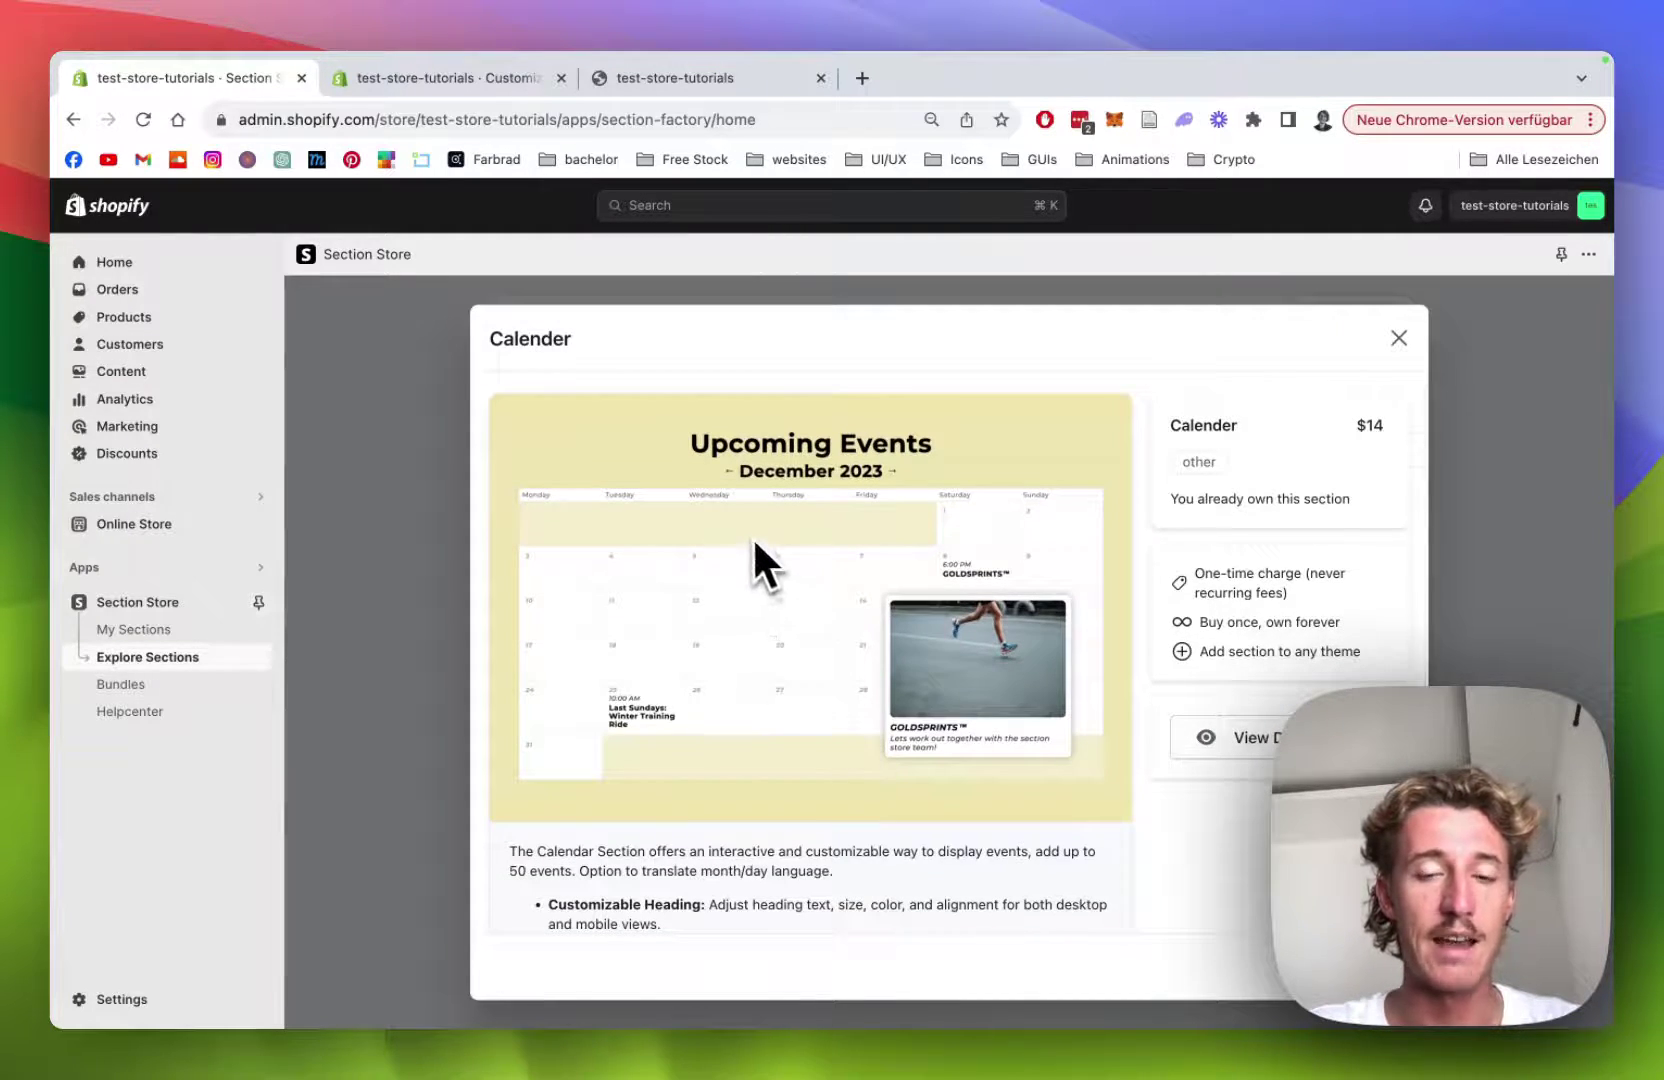
{"action": "scroll", "coordinate": [751, 541], "scroll_direction": "down", "scroll_amount": 6}
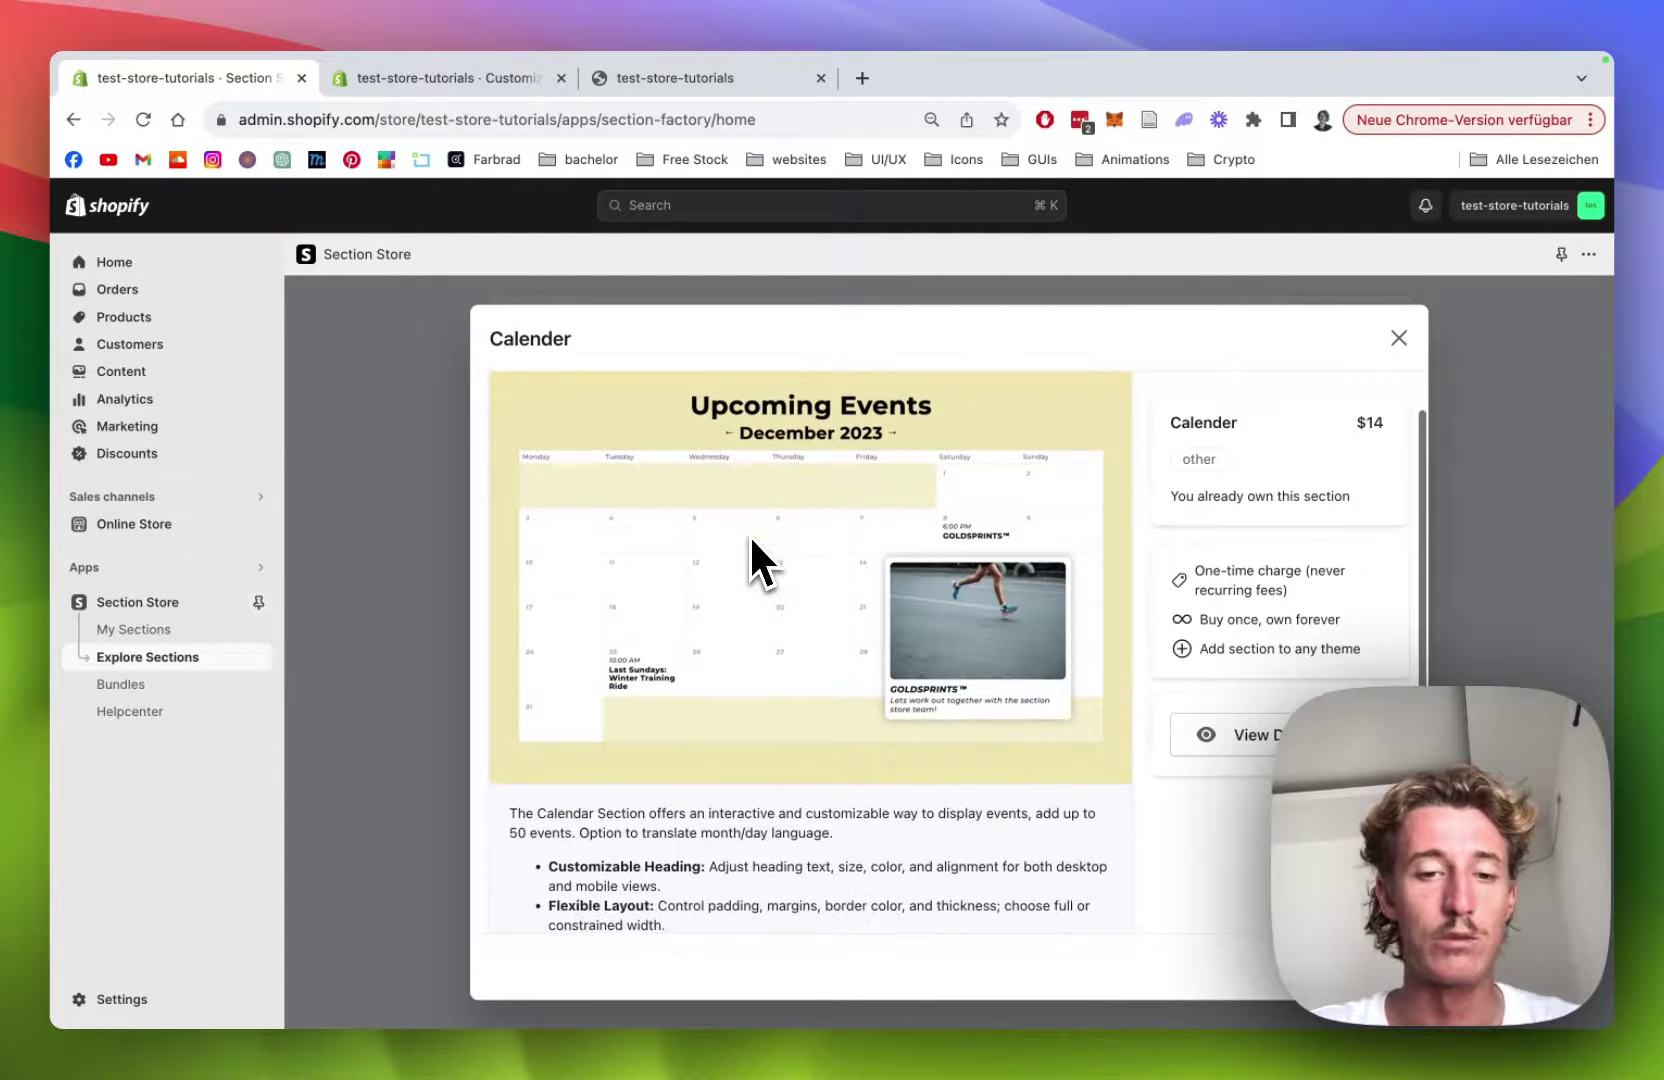
{"action": "scroll", "coordinate": [761, 557], "scroll_direction": "up", "scroll_amount": 7}
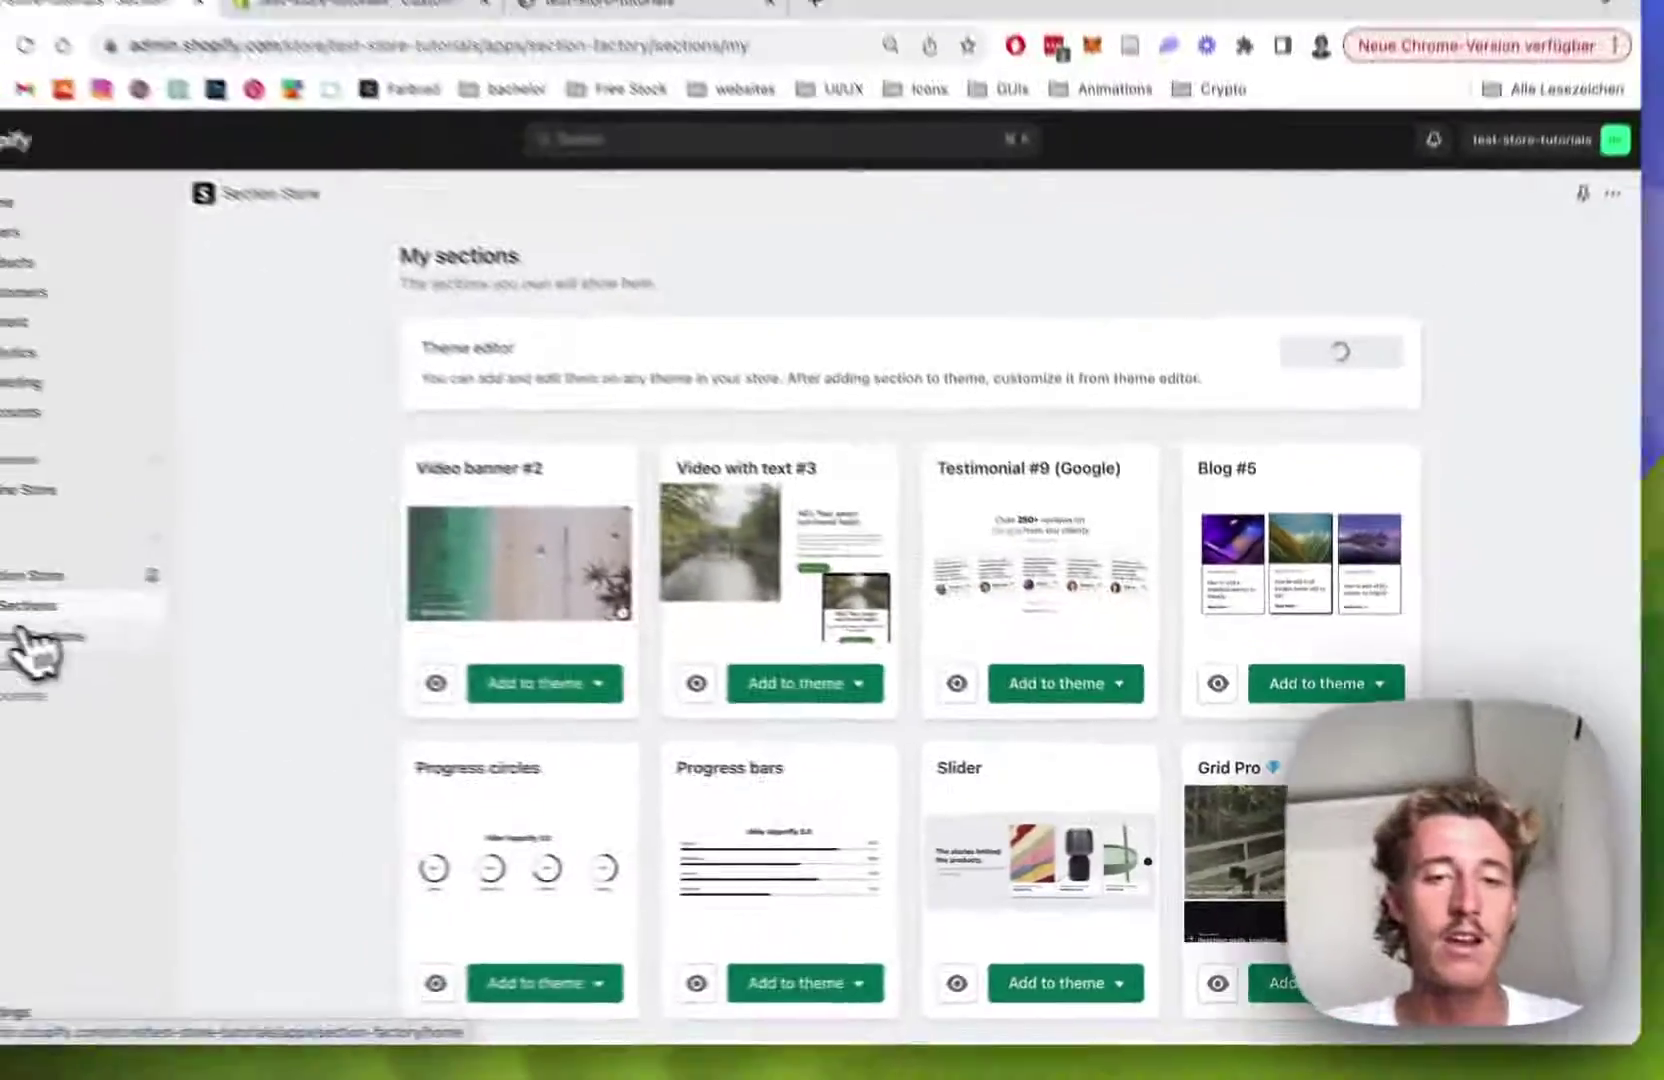
- Show the themes the Calender section can be added to, including Dawn (Live)
{"action": "scroll", "coordinate": [661, 615], "scroll_direction": "down", "scroll_amount": 5}
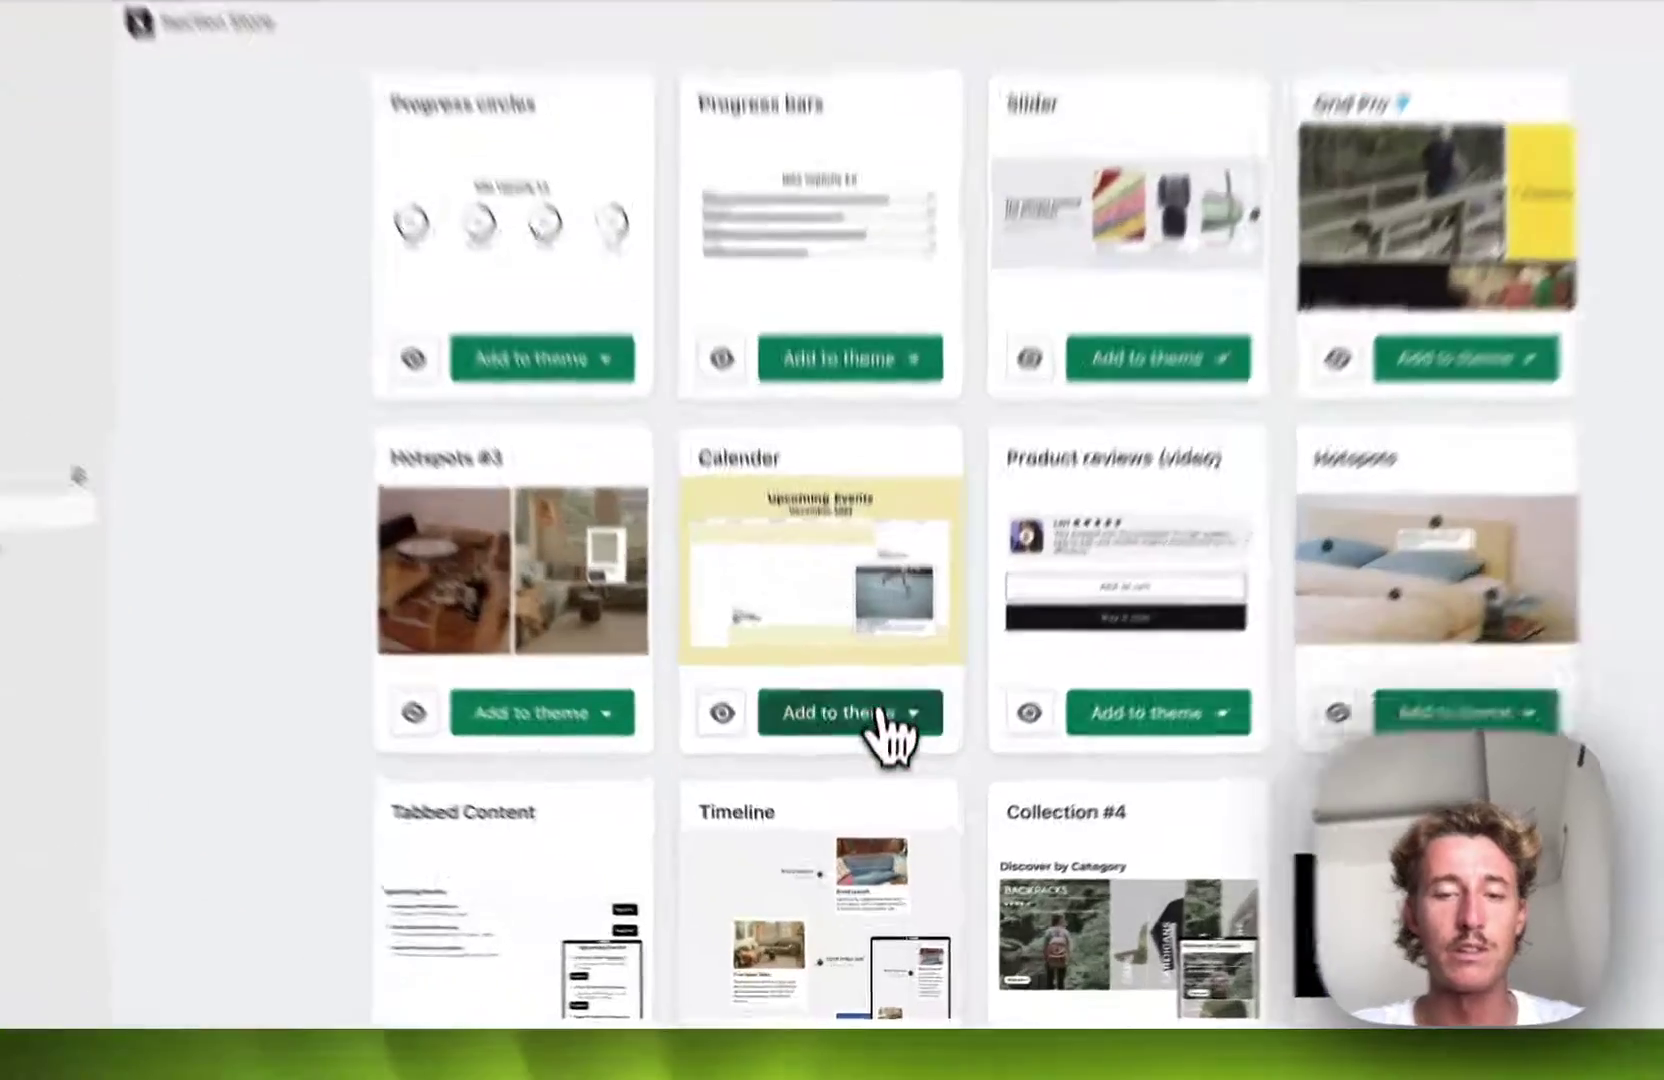
{"action": "left_click", "coordinate": [880, 712]}
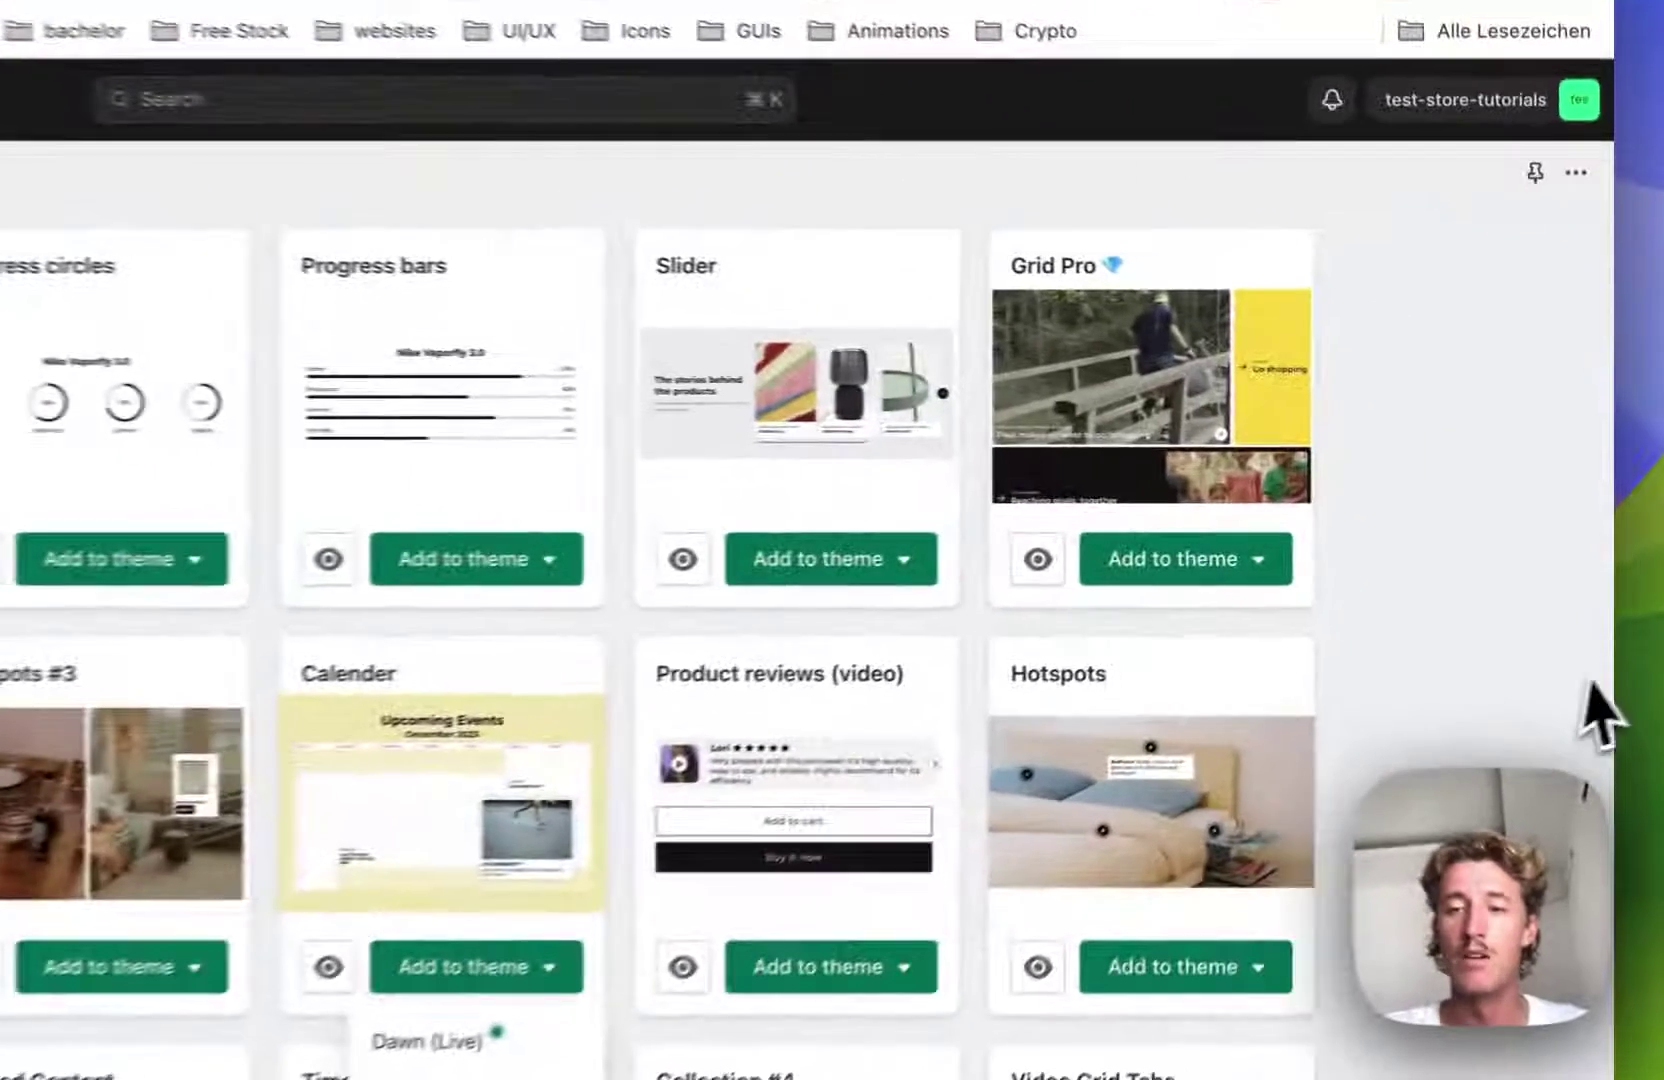
{"action": "scroll", "coordinate": [1600, 600], "scroll_direction": "up", "scroll_amount": 15}
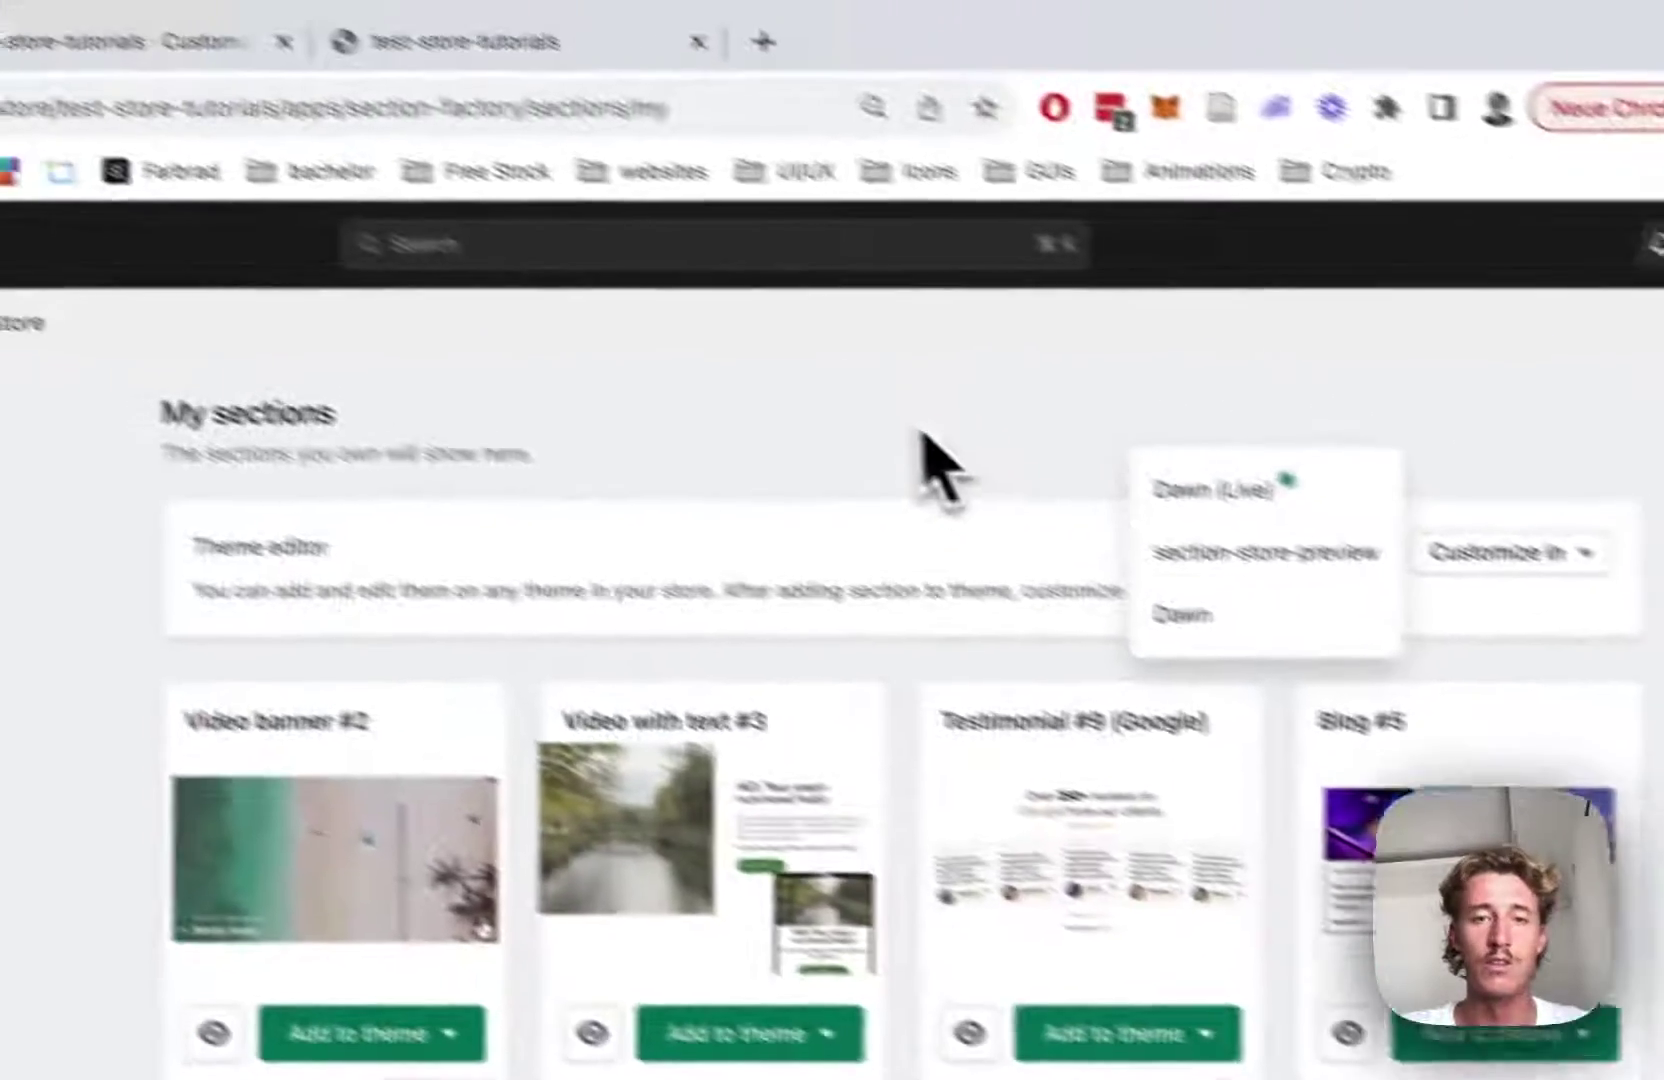
- Open Dawn (Live) in the theme editor and delete the existing SS - Calendar section
{"action": "left_click", "coordinate": [864, 330]}
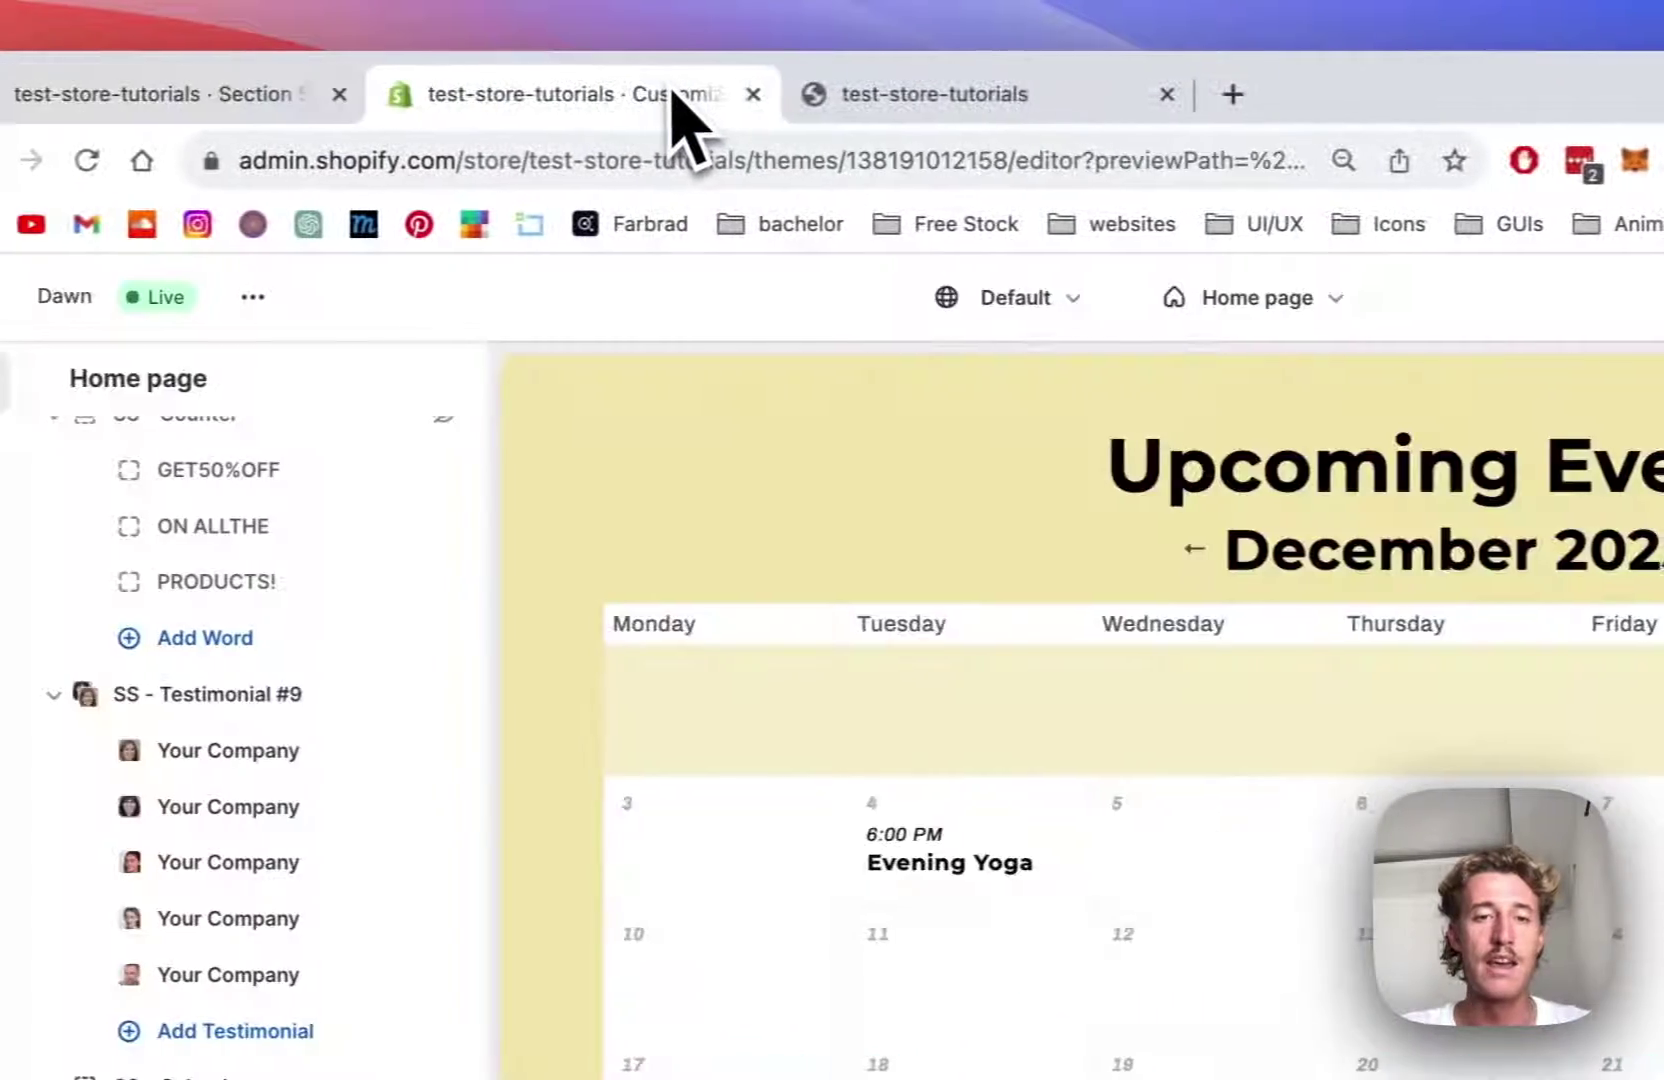
{"action": "scroll", "coordinate": [1390, 1060], "scroll_direction": "up", "scroll_amount": 1}
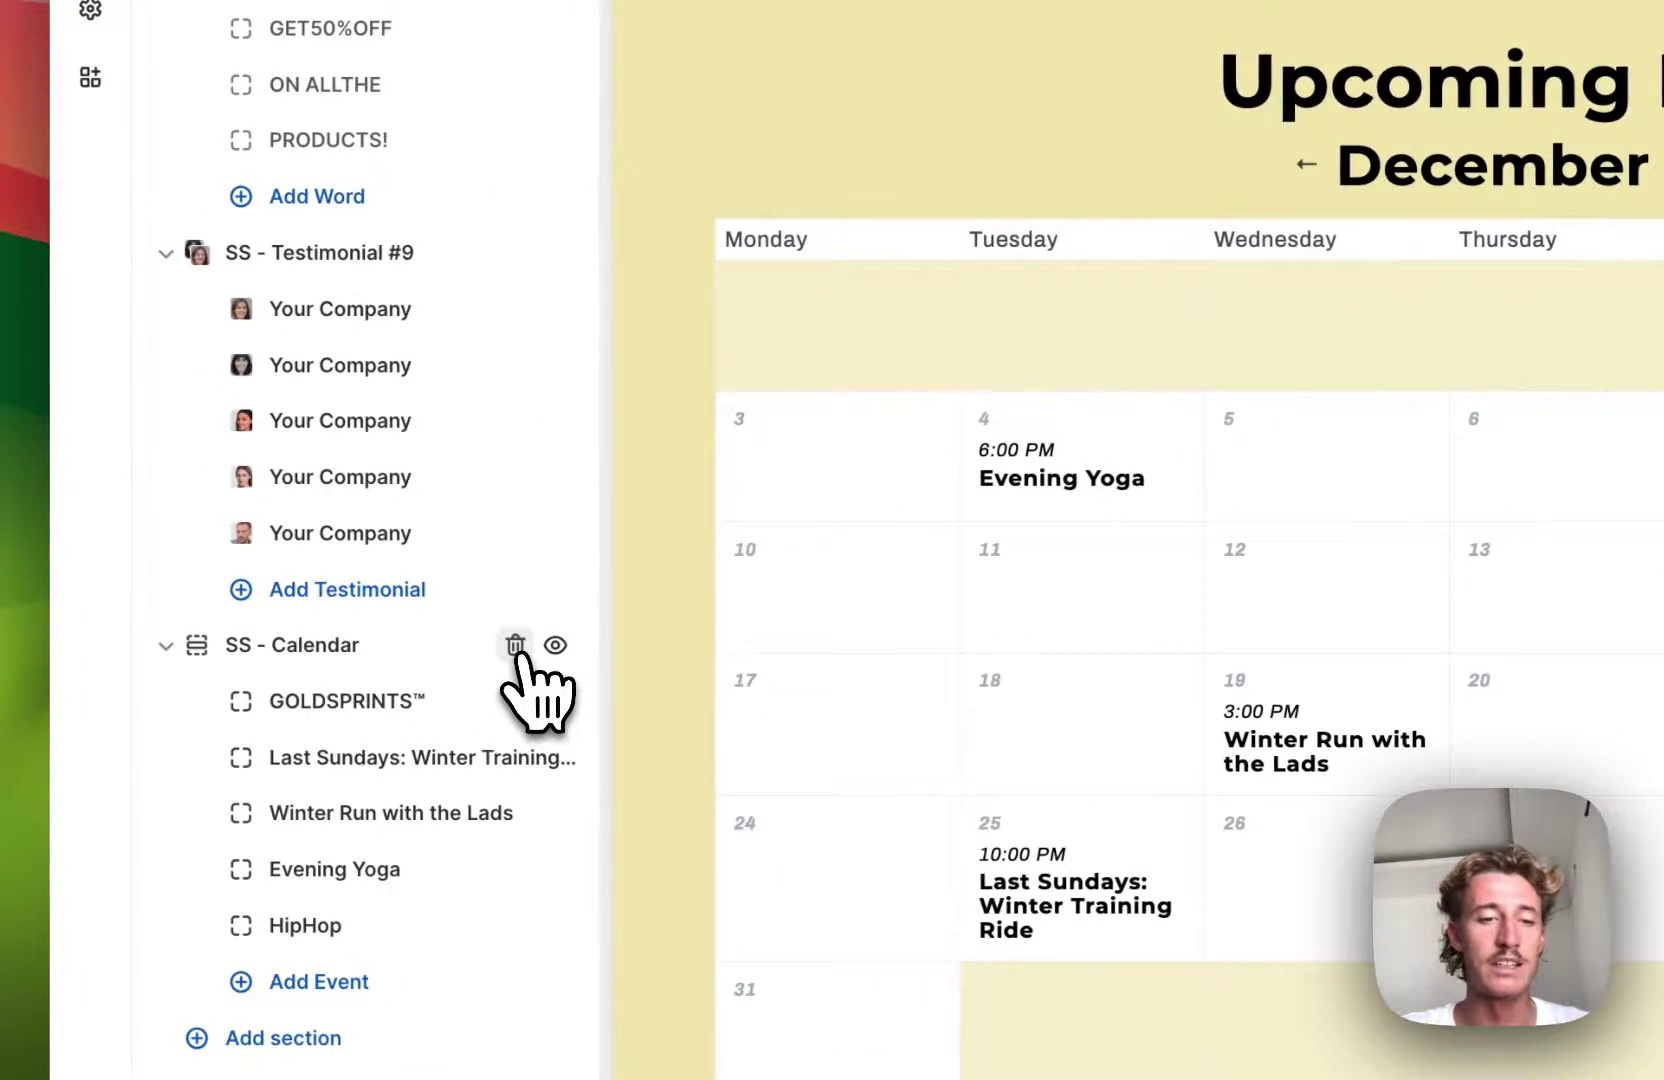
{"action": "left_click", "coordinate": [515, 645]}
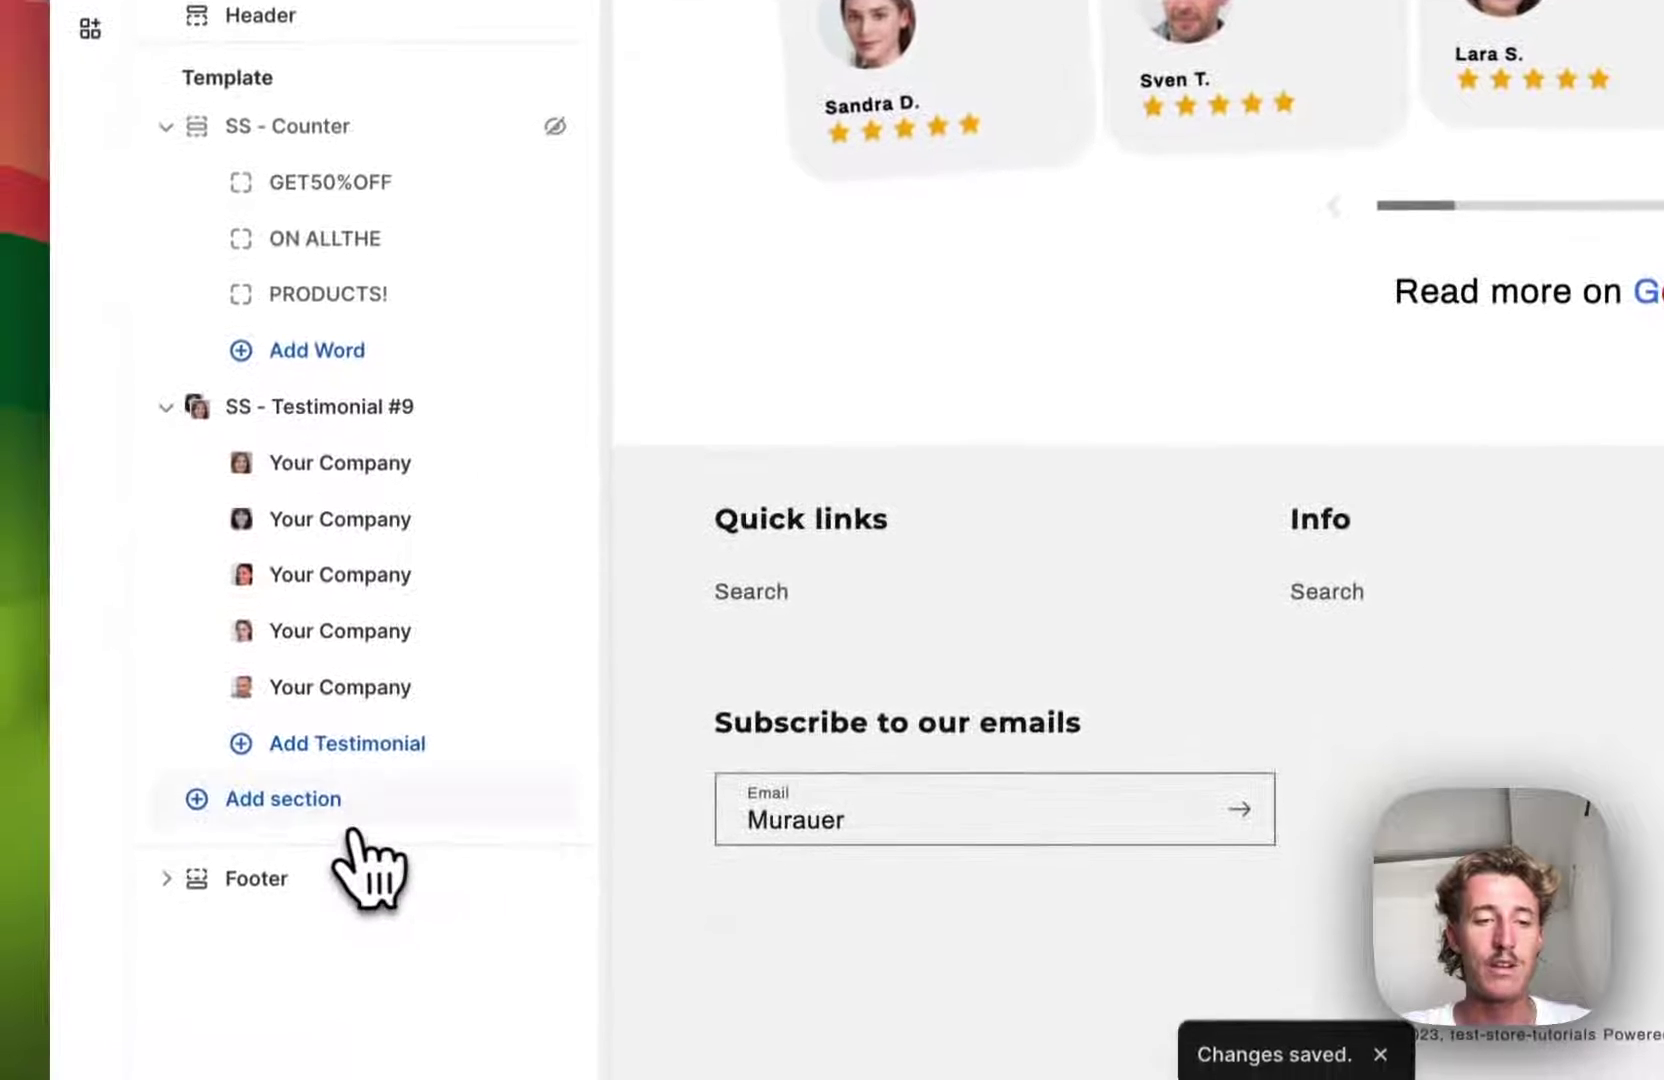
- Add a fresh SS - Calendar section to the home page, found by searching 'cale'
{"action": "left_click", "coordinate": [360, 850]}
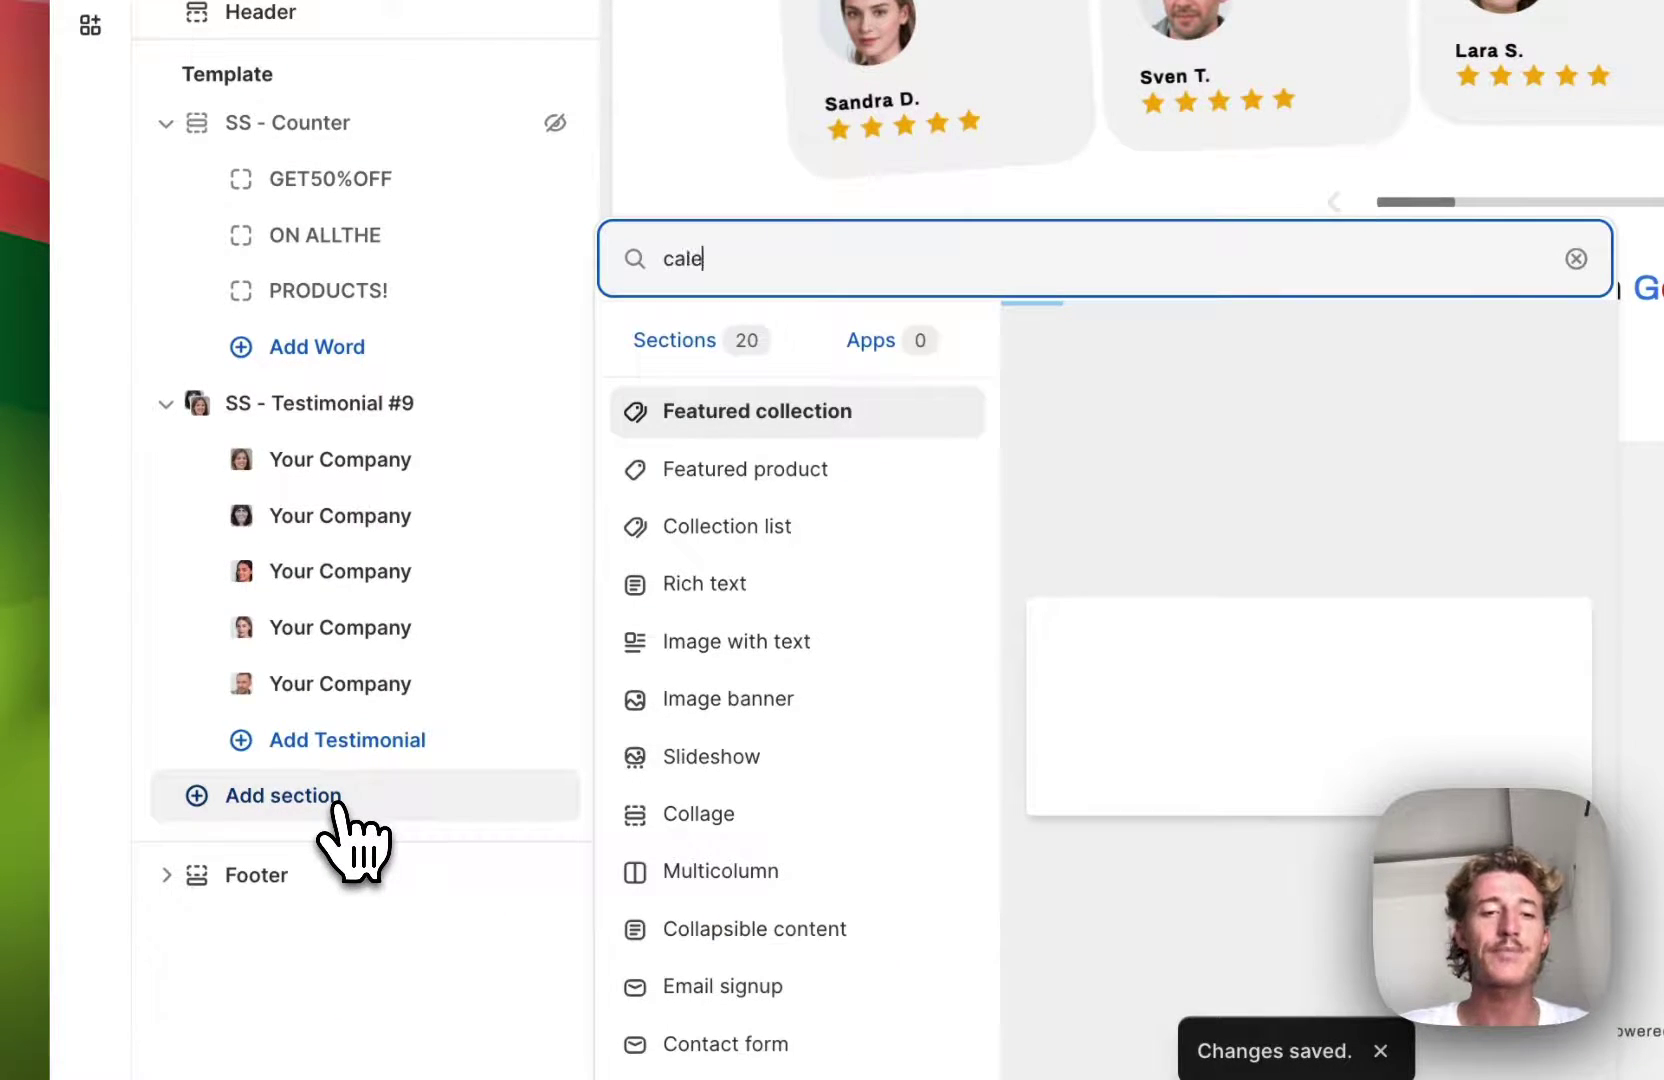
{"action": "type", "text": "cale"}
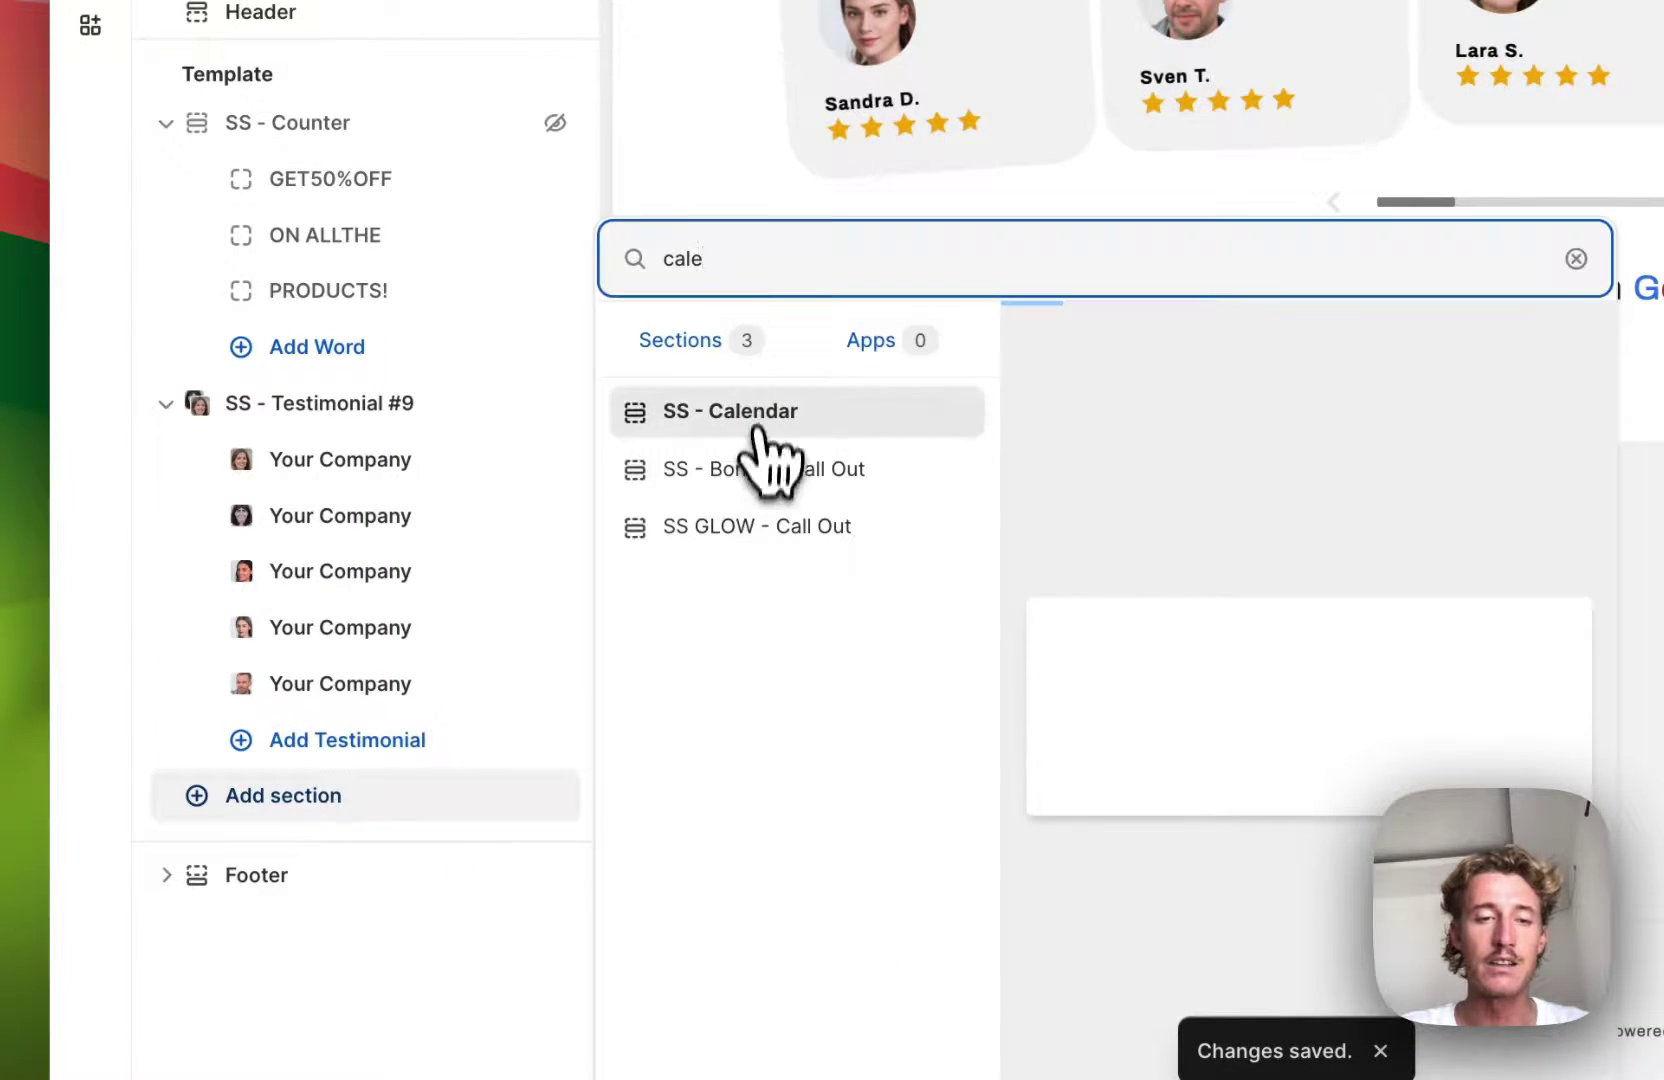
{"action": "left_click", "coordinate": [760, 420]}
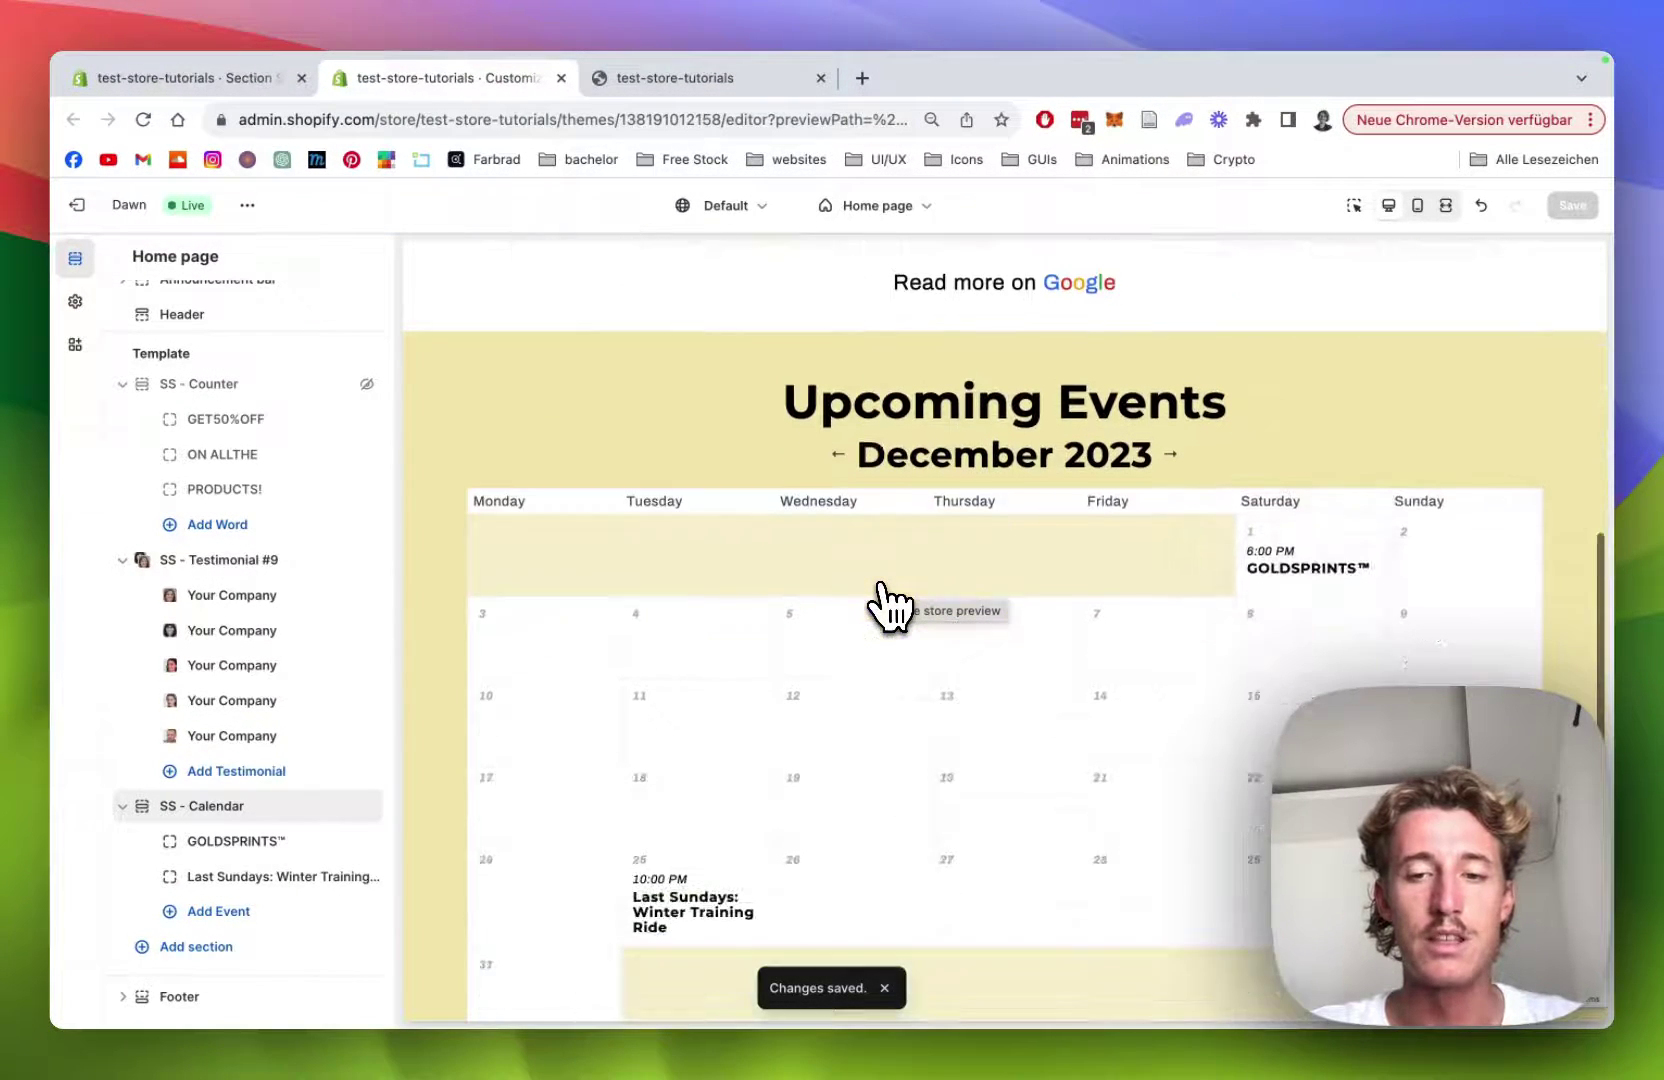
{"action": "scroll", "coordinate": [888, 605], "scroll_direction": "down", "scroll_amount": 3}
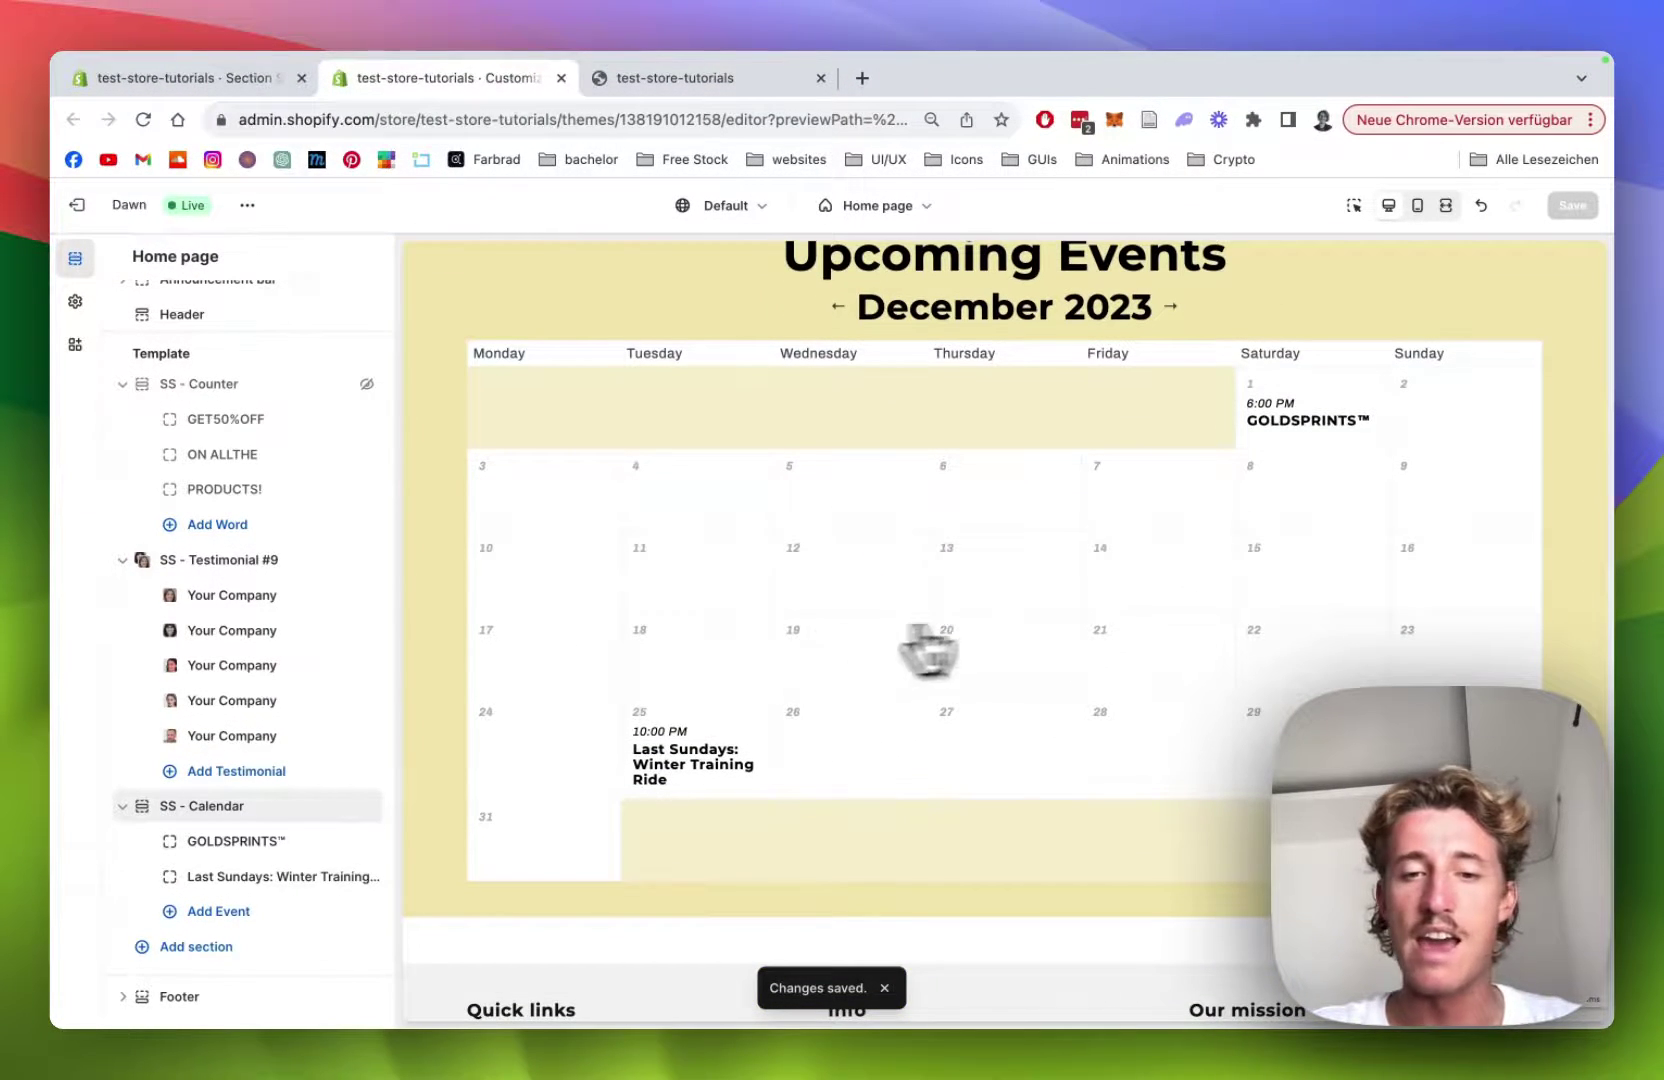
{"action": "scroll", "coordinate": [1055, 610], "scroll_direction": "up", "scroll_amount": 2}
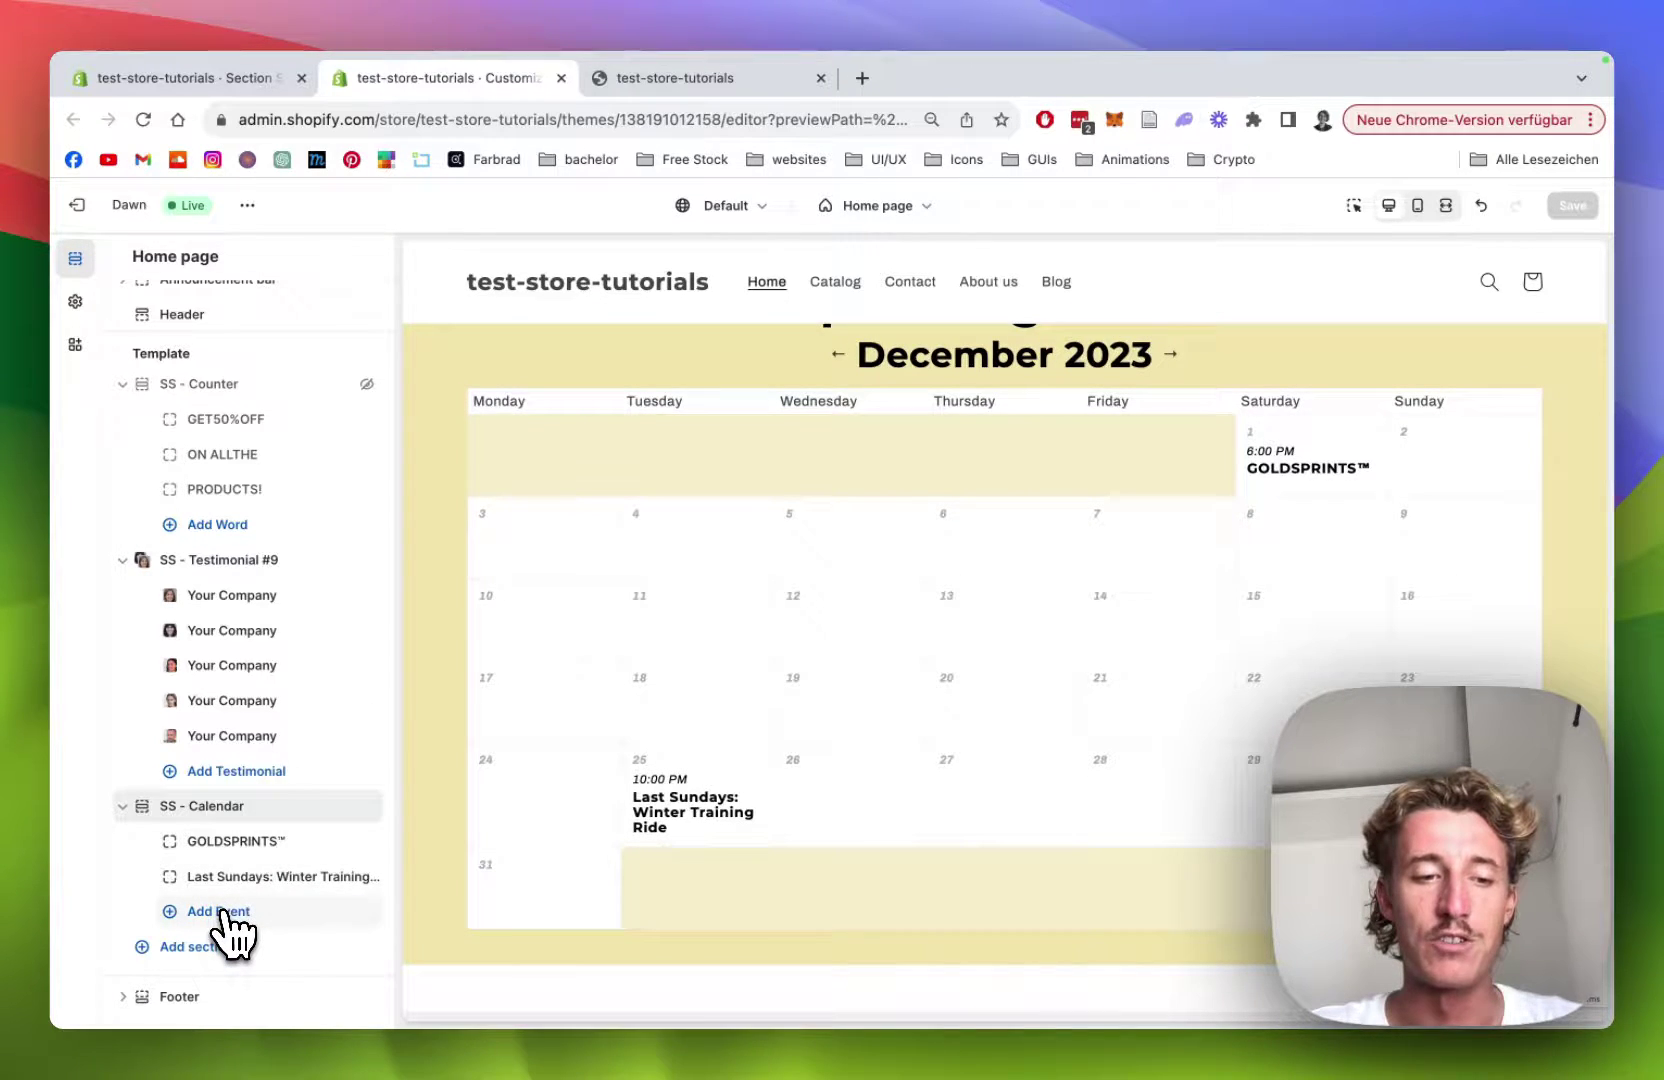
- Add a new calendar event and set its day to 12
{"action": "left_click", "coordinate": [223, 911]}
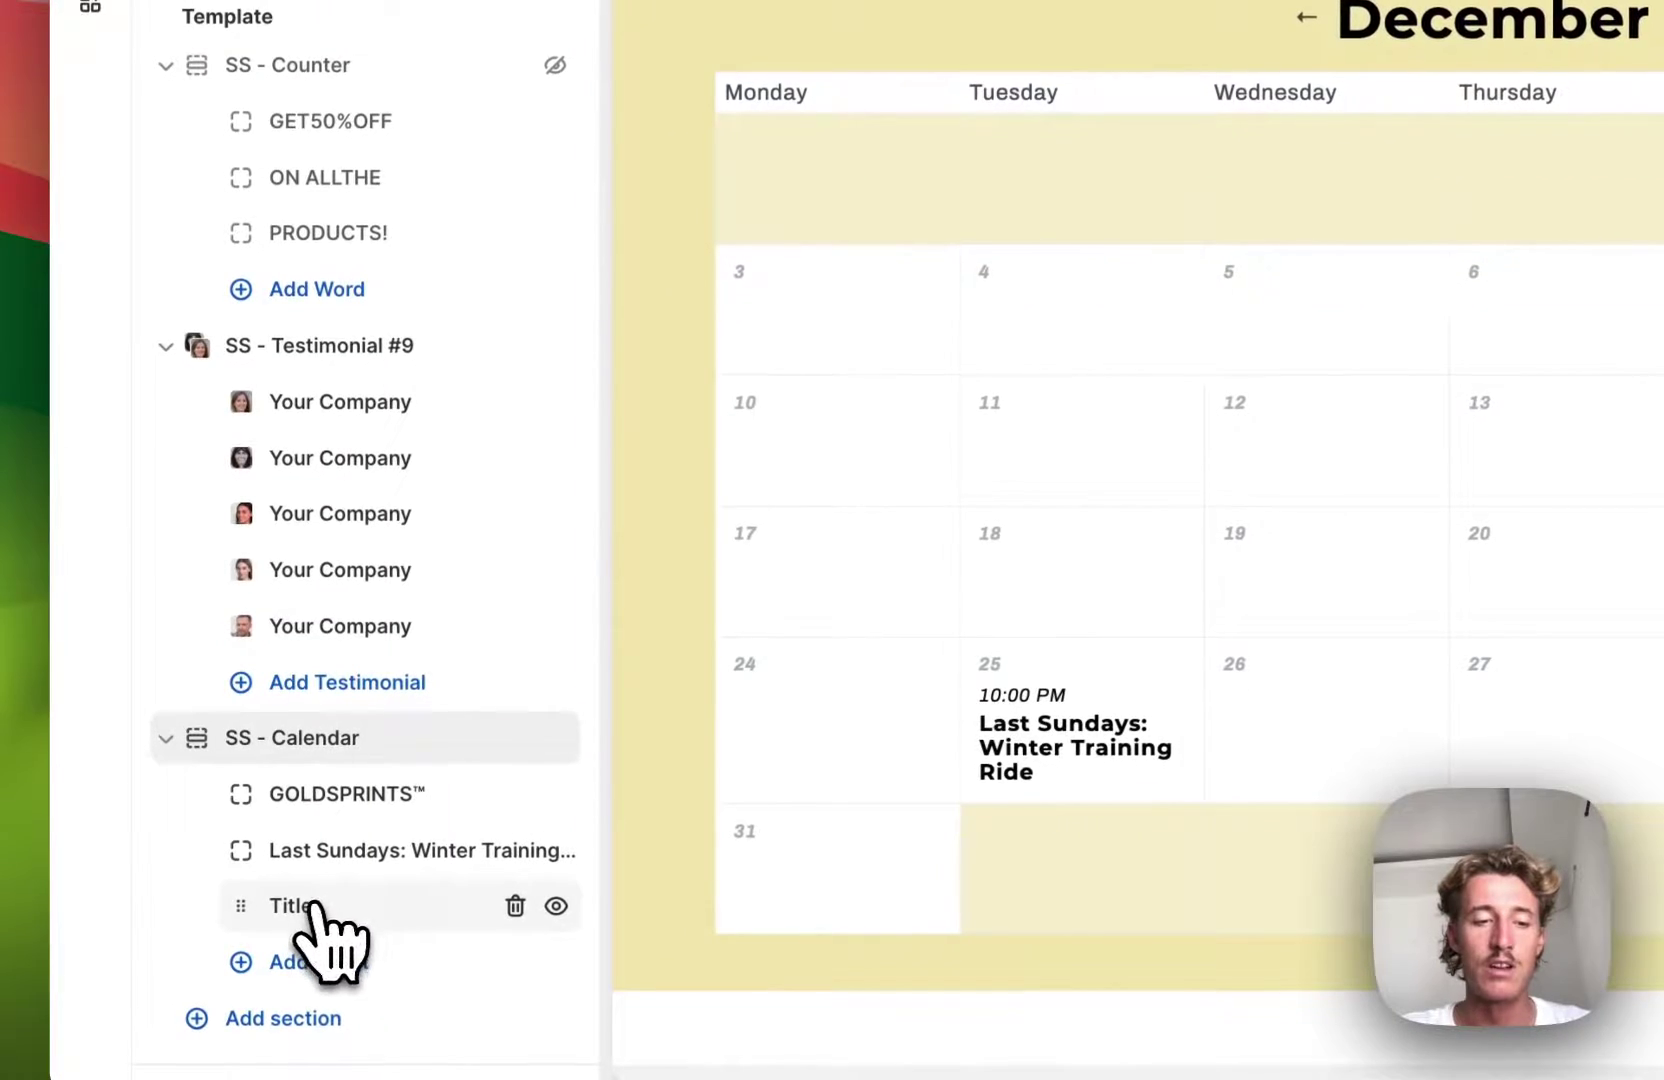
{"action": "left_click", "coordinate": [306, 907]}
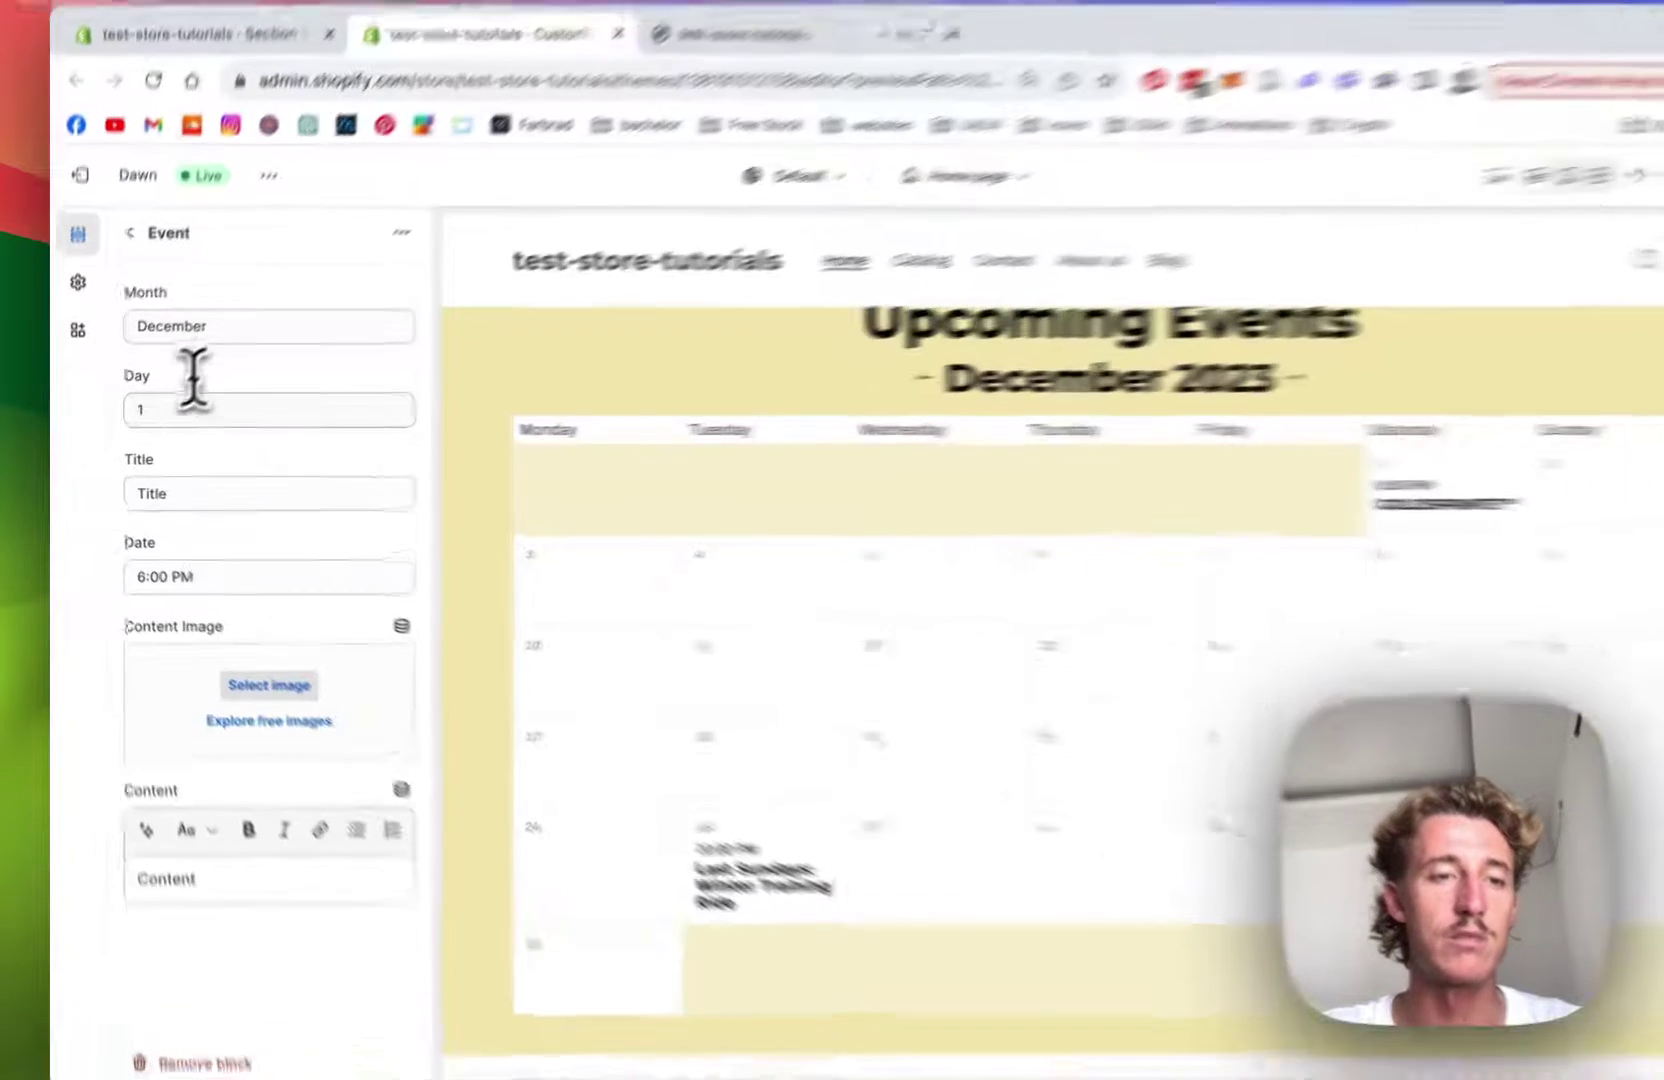
{"action": "left_click", "coordinate": [172, 414]}
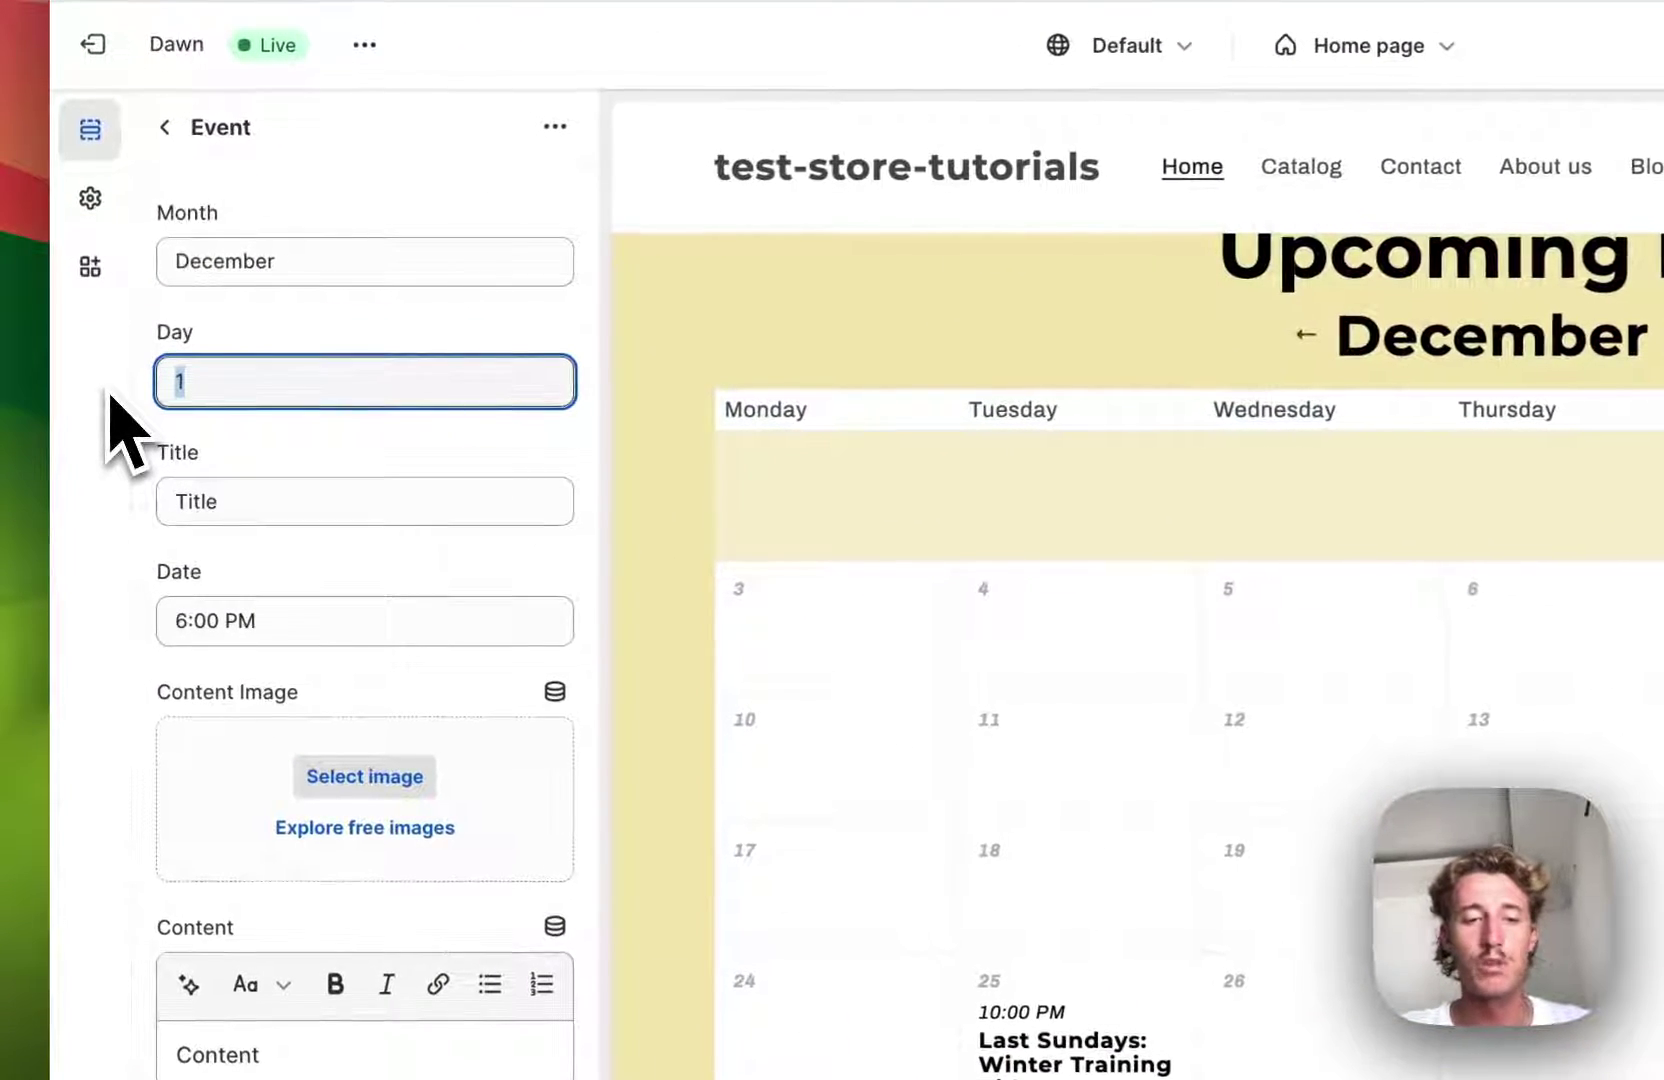
{"action": "type", "text": "12"}
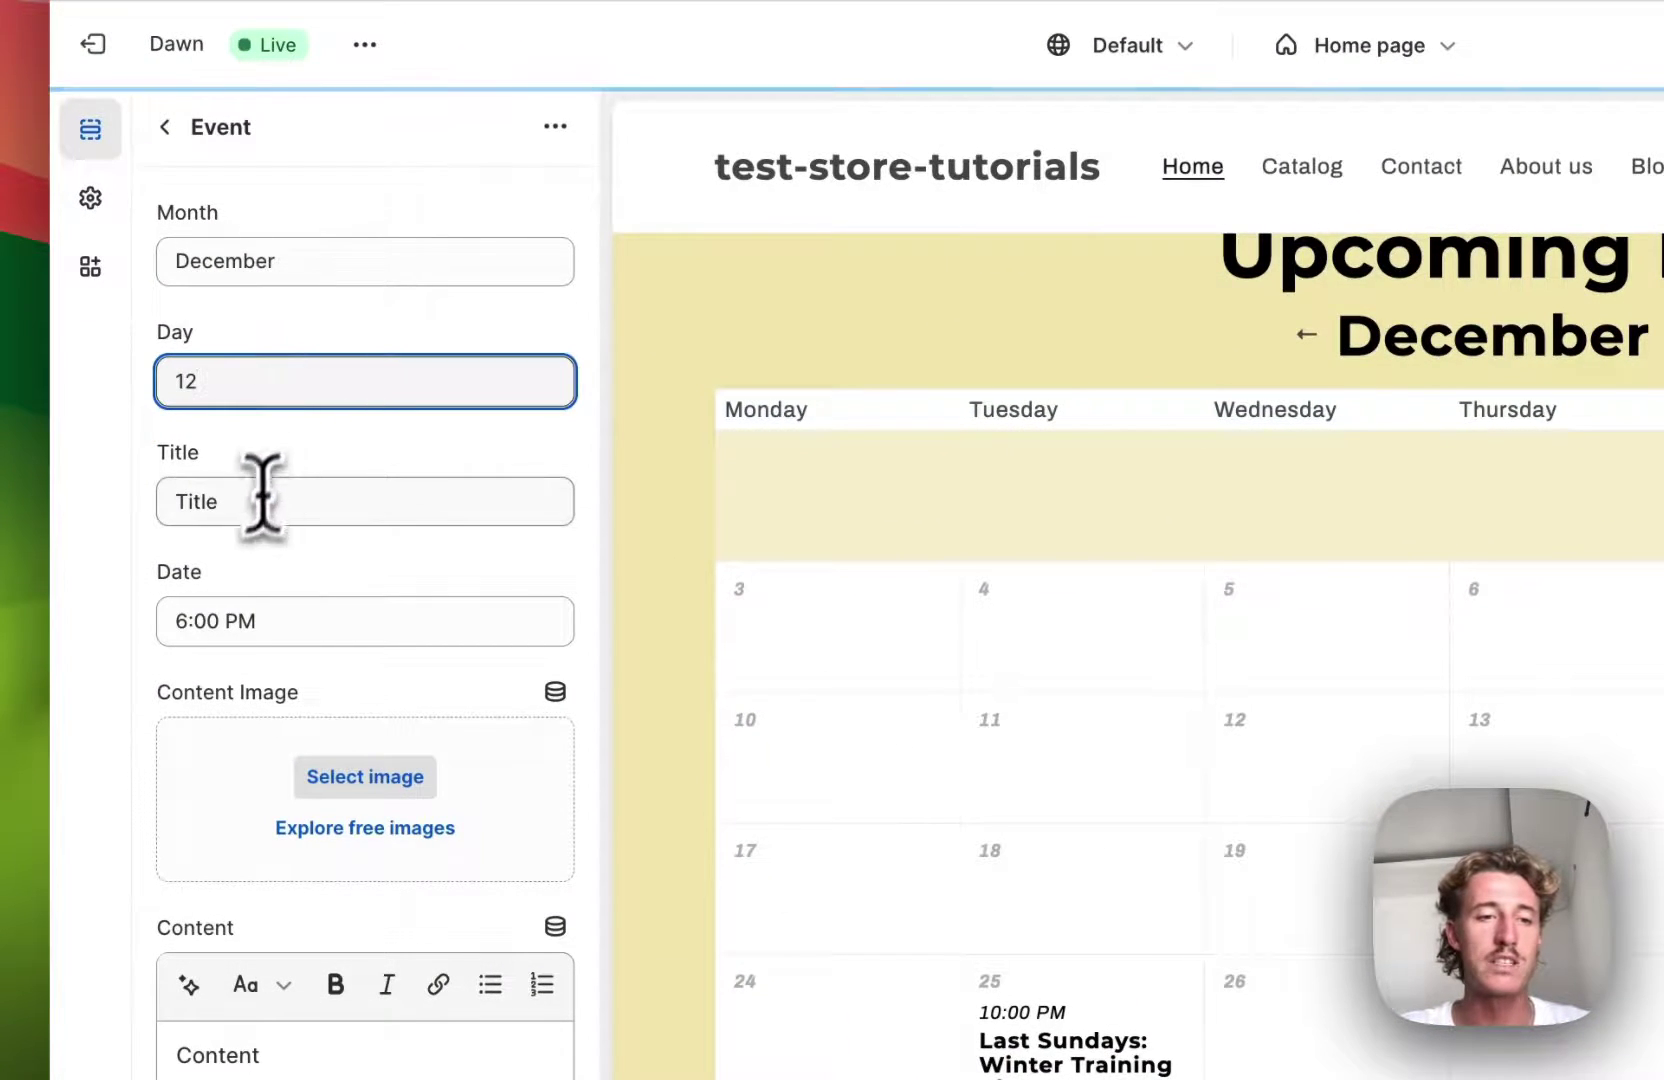
{"action": "key", "text": "Tab"}
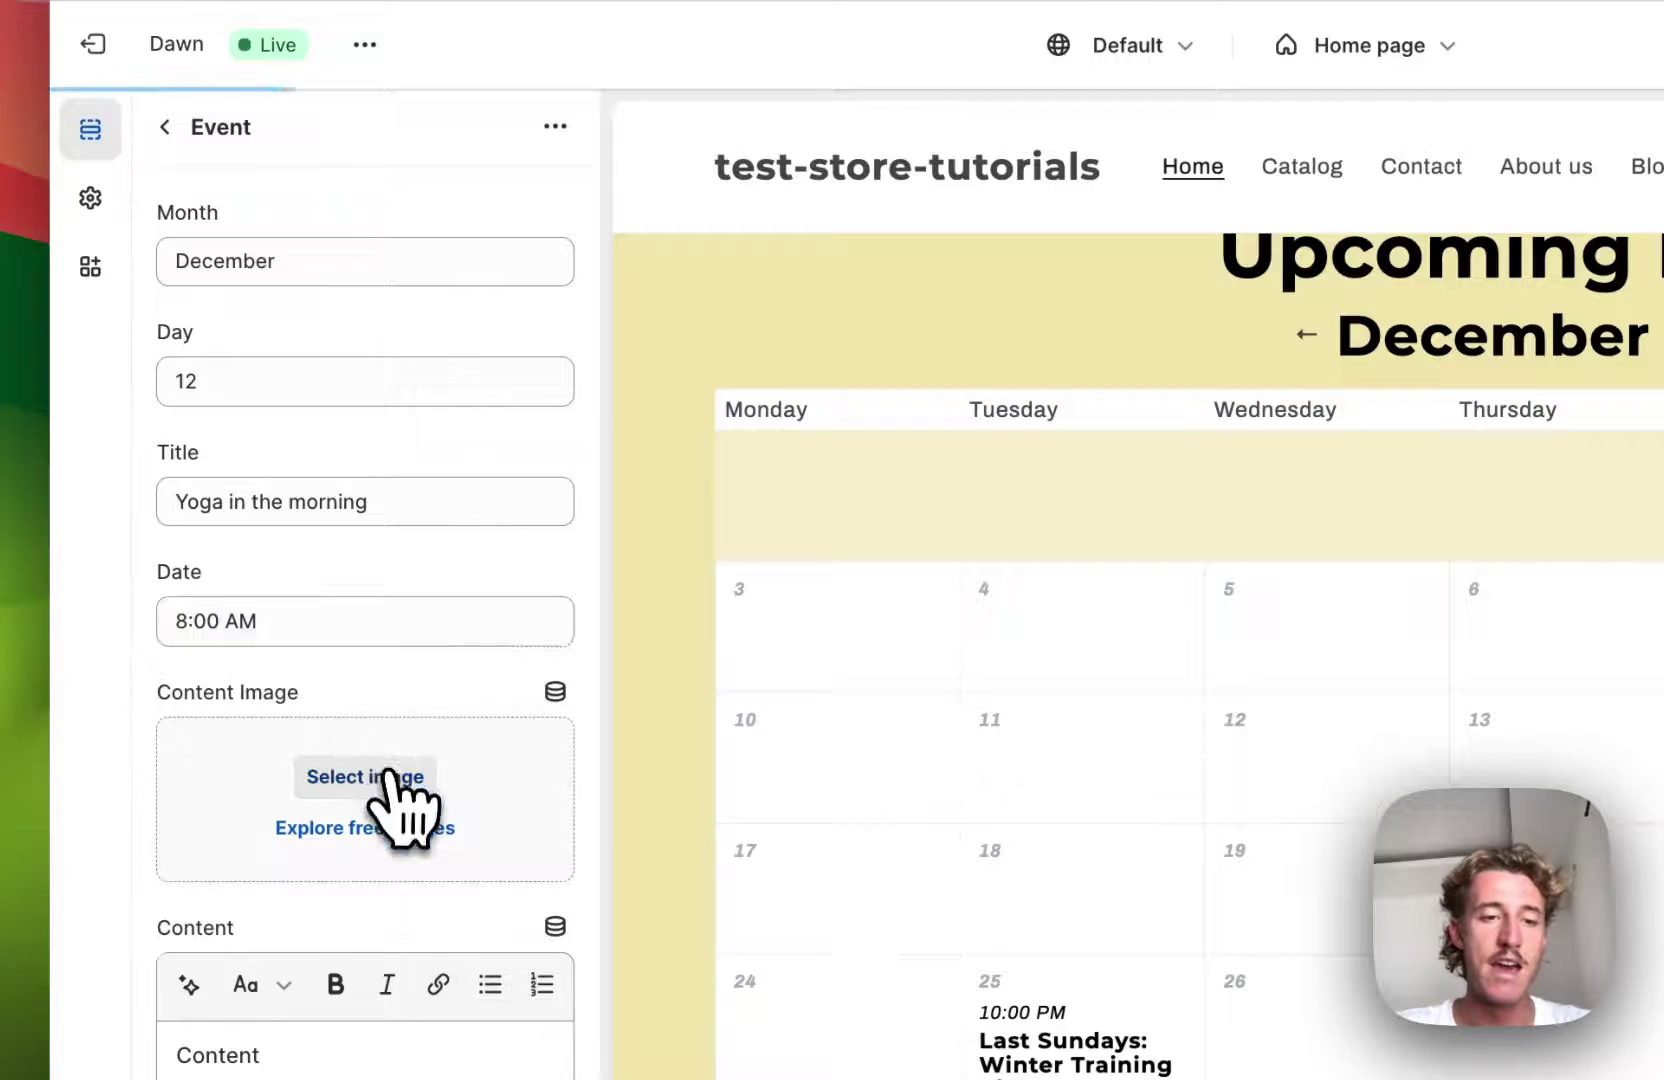
- Attach a library photo as the event's content image and save the theme
{"action": "left_click", "coordinate": [389, 777]}
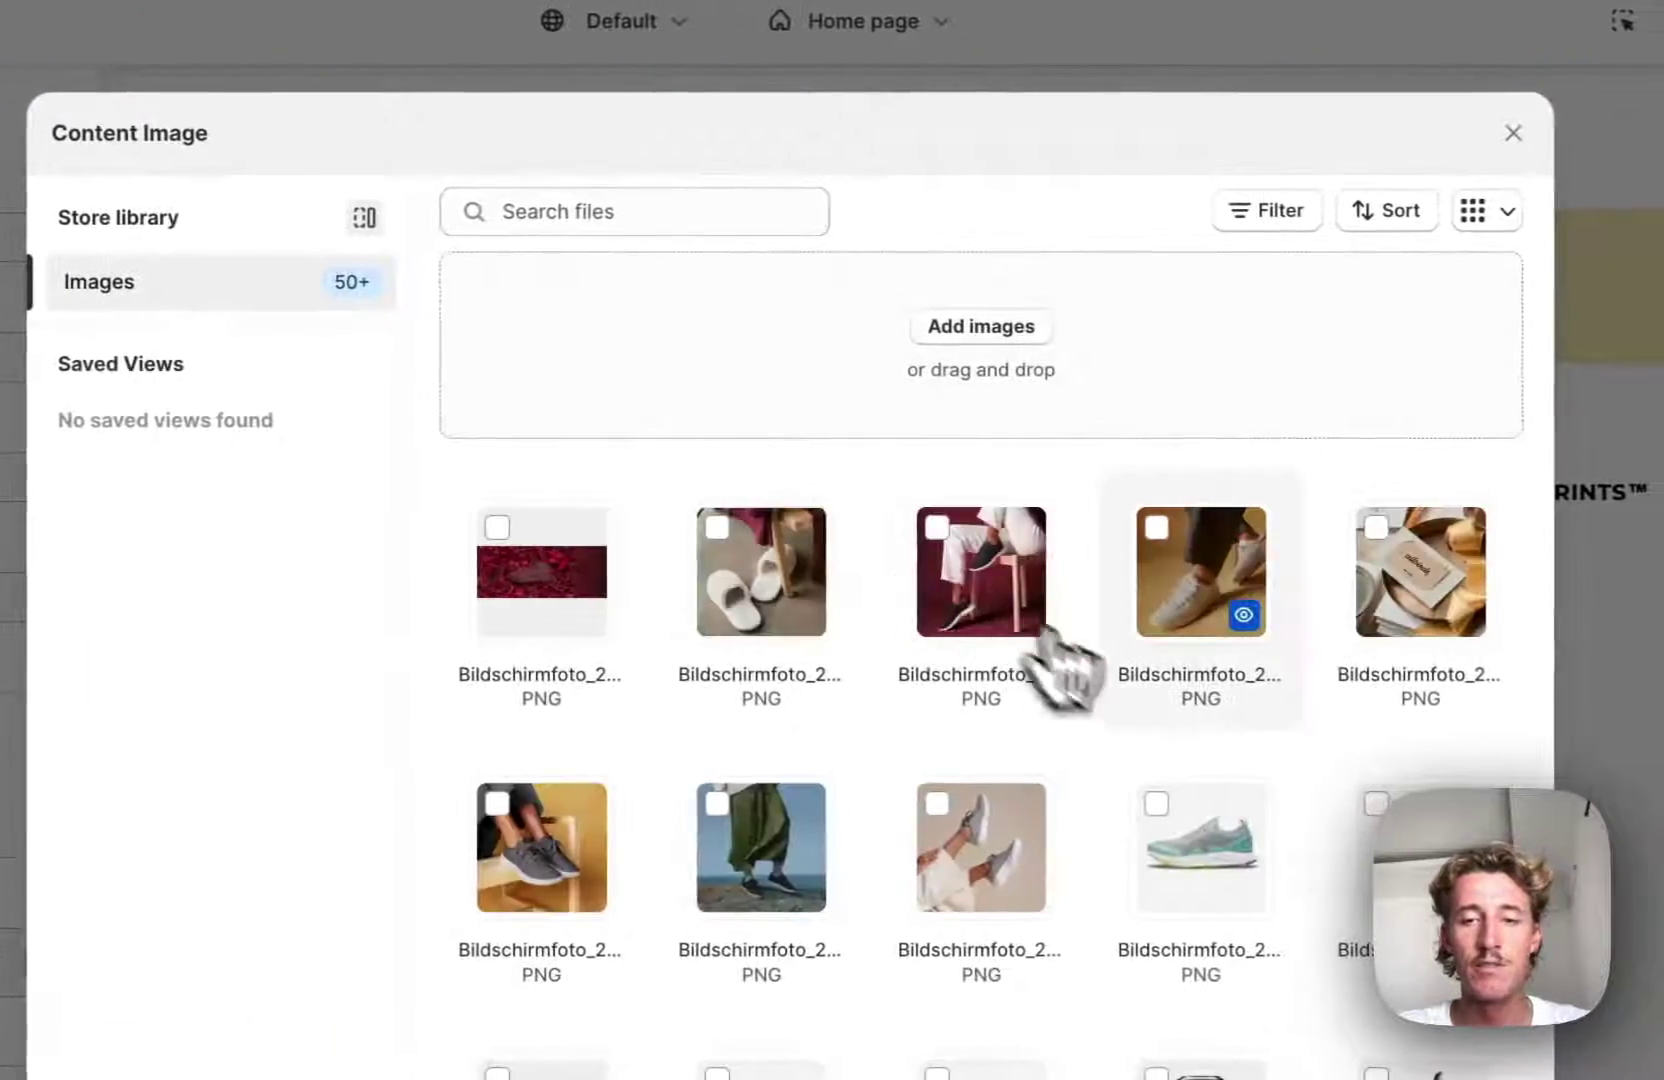
{"action": "scroll", "coordinate": [958, 628], "scroll_direction": "down", "scroll_amount": 5}
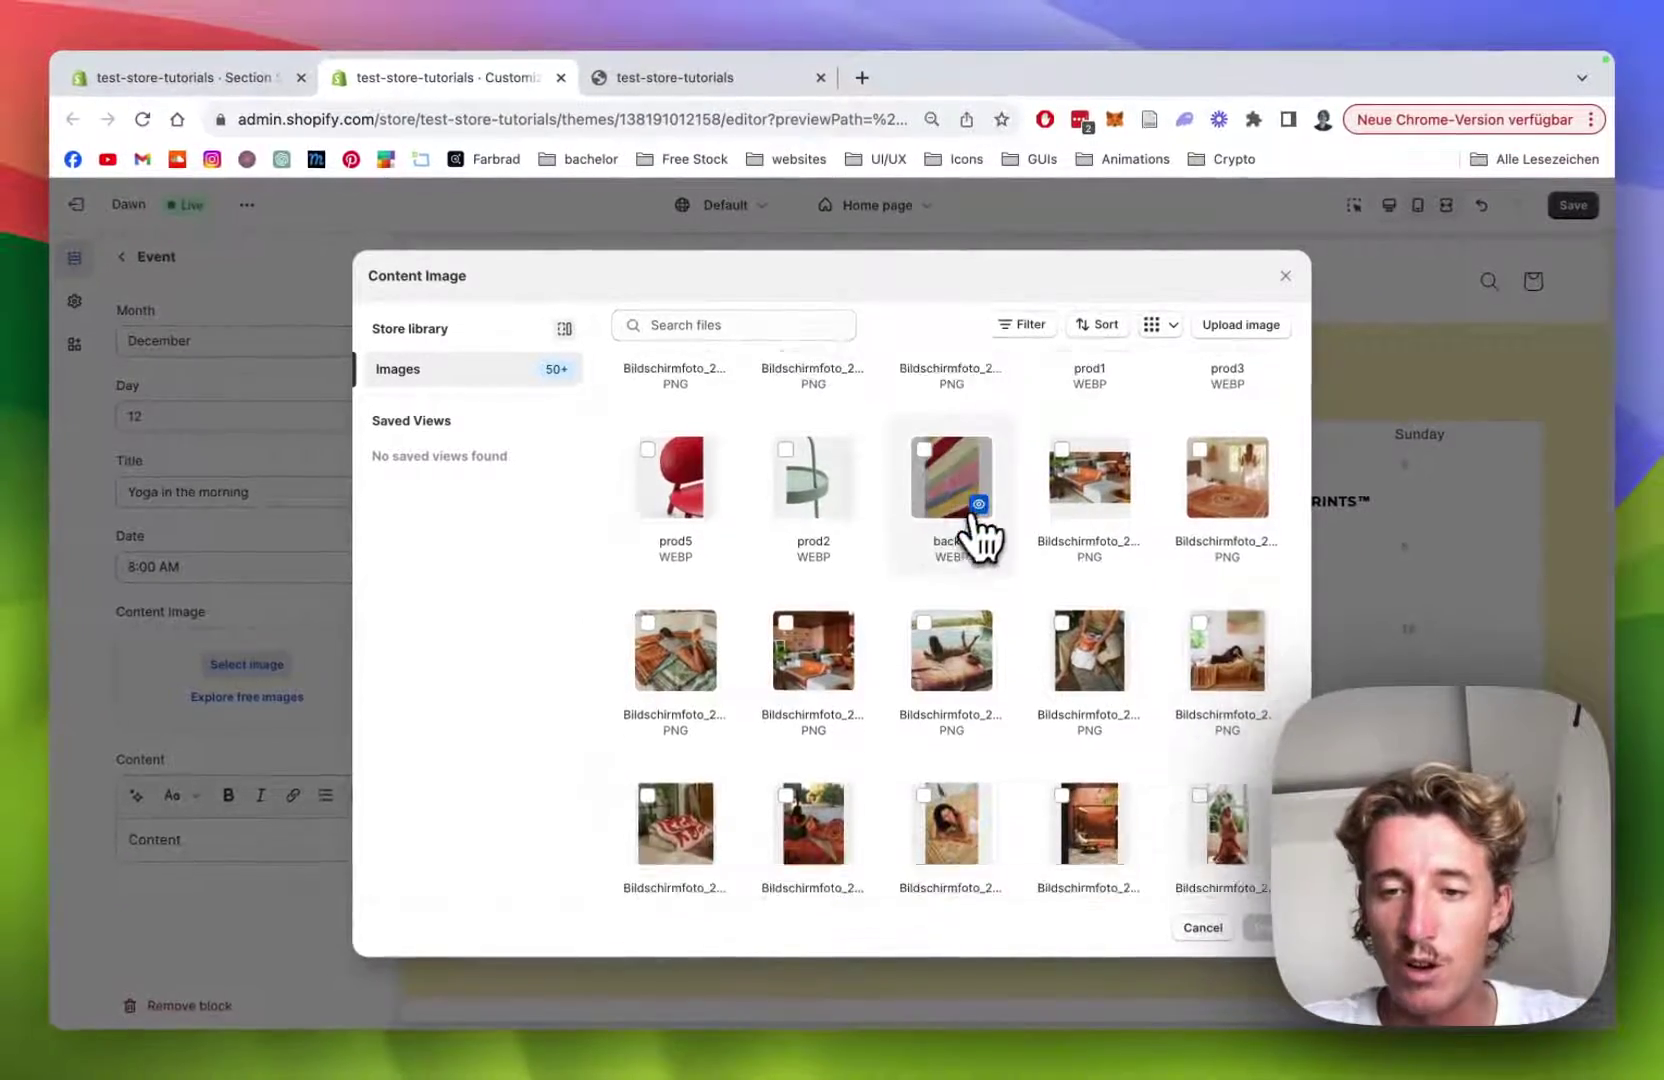
{"action": "scroll", "coordinate": [958, 520], "scroll_direction": "down", "scroll_amount": 3}
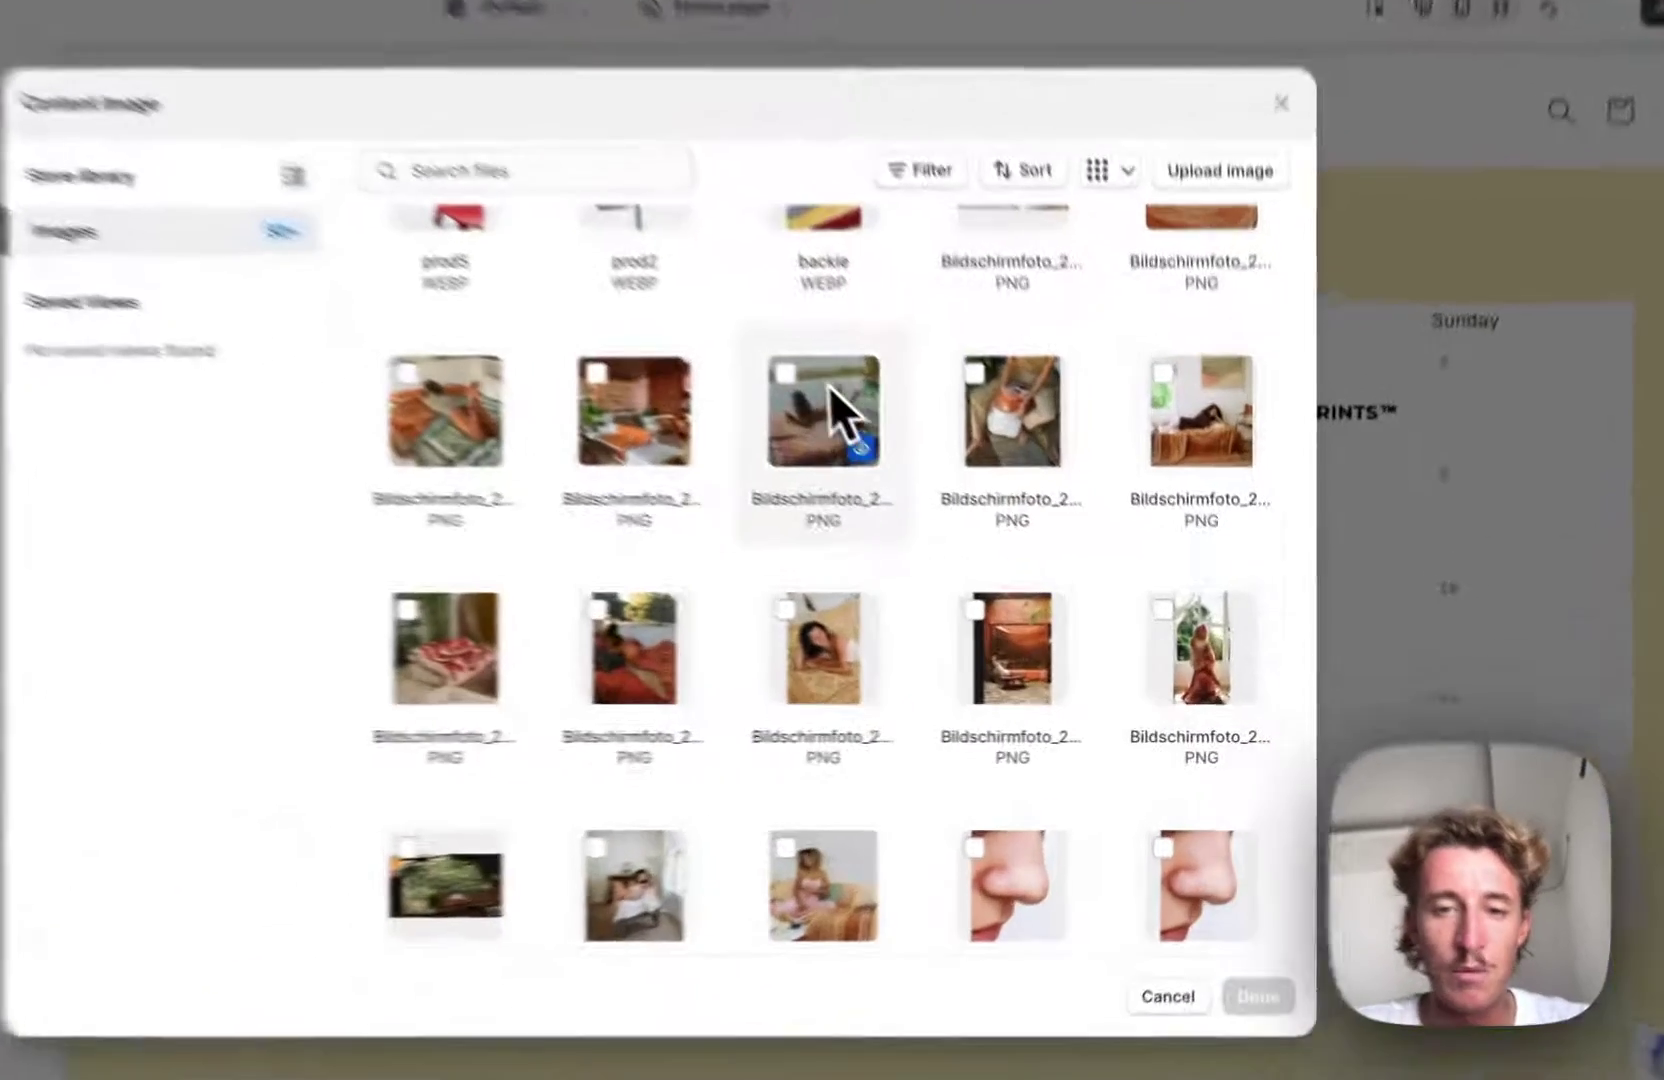
{"action": "left_click", "coordinate": [966, 512]}
{"action": "left_click", "coordinate": [1262, 927]}
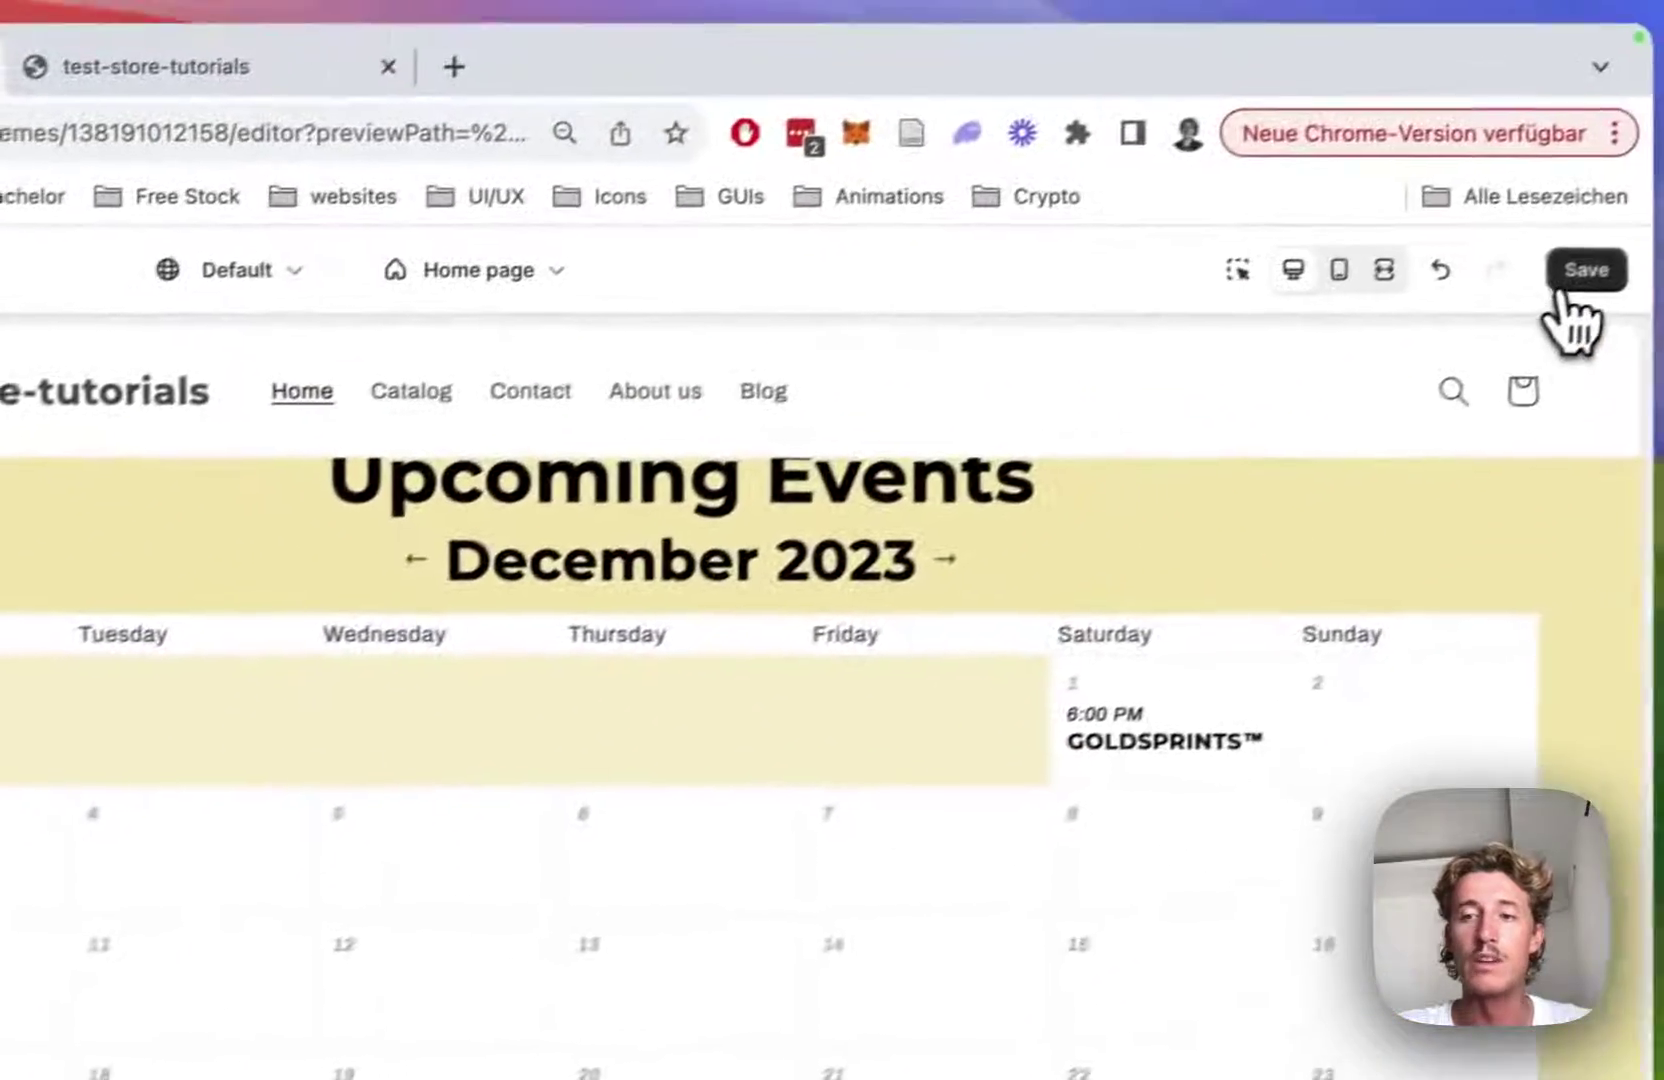
{"action": "left_click", "coordinate": [1583, 275]}
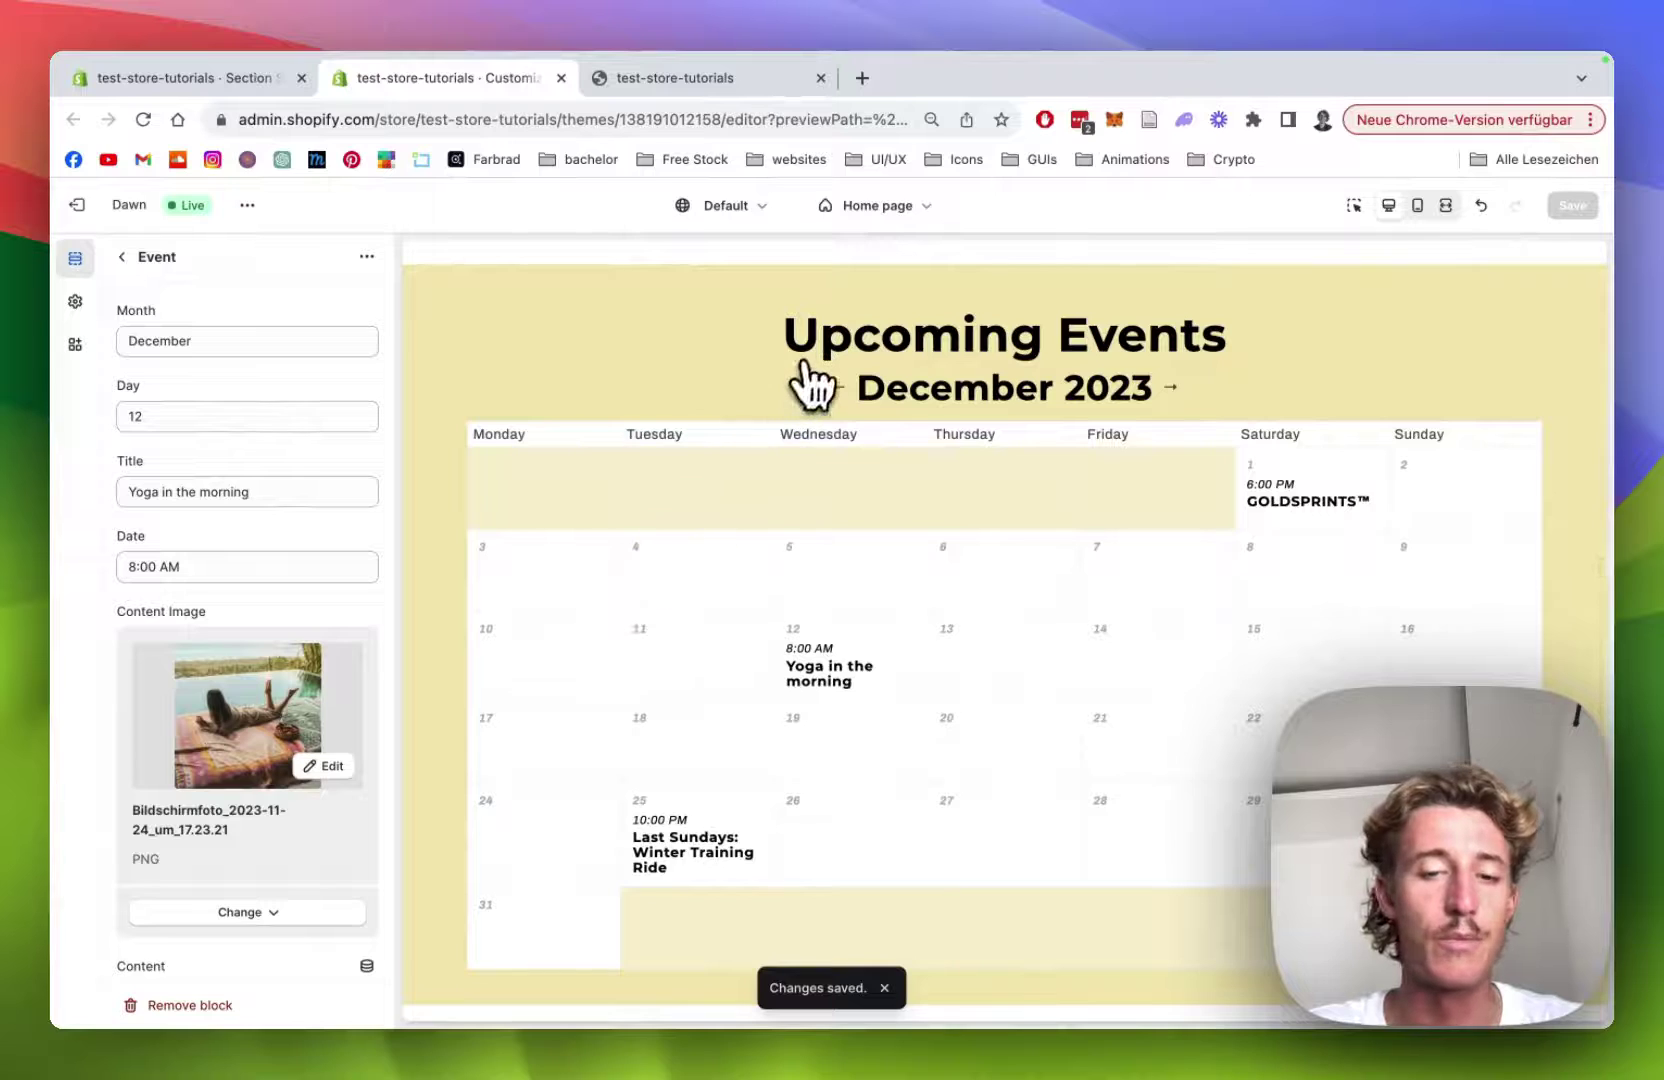
- Replace the event's placeholder content with 'This is the Blocks Content!!' and save
{"action": "scroll", "coordinate": [1090, 540], "scroll_direction": "down", "scroll_amount": 1}
{"action": "mouse_move", "coordinate": [852, 630]}
{"action": "scroll", "coordinate": [848, 632], "scroll_direction": "down", "scroll_amount": 1}
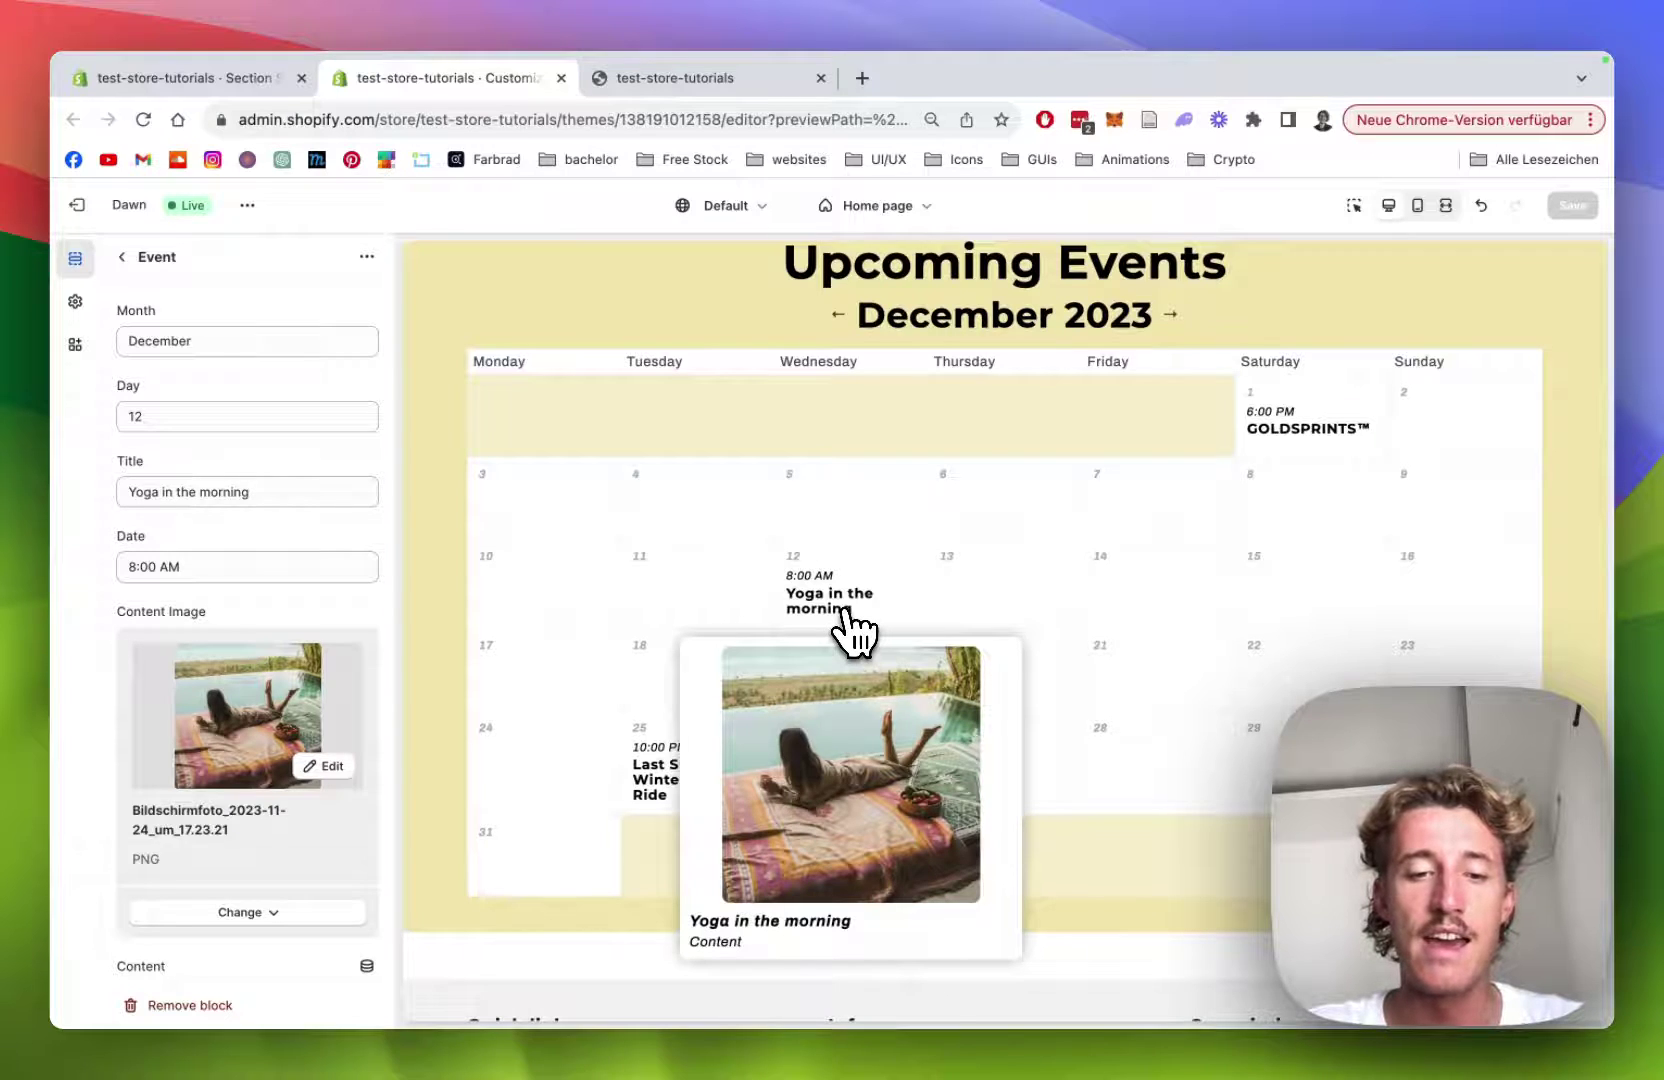
{"action": "scroll", "coordinate": [250, 820], "scroll_direction": "down", "scroll_amount": 3}
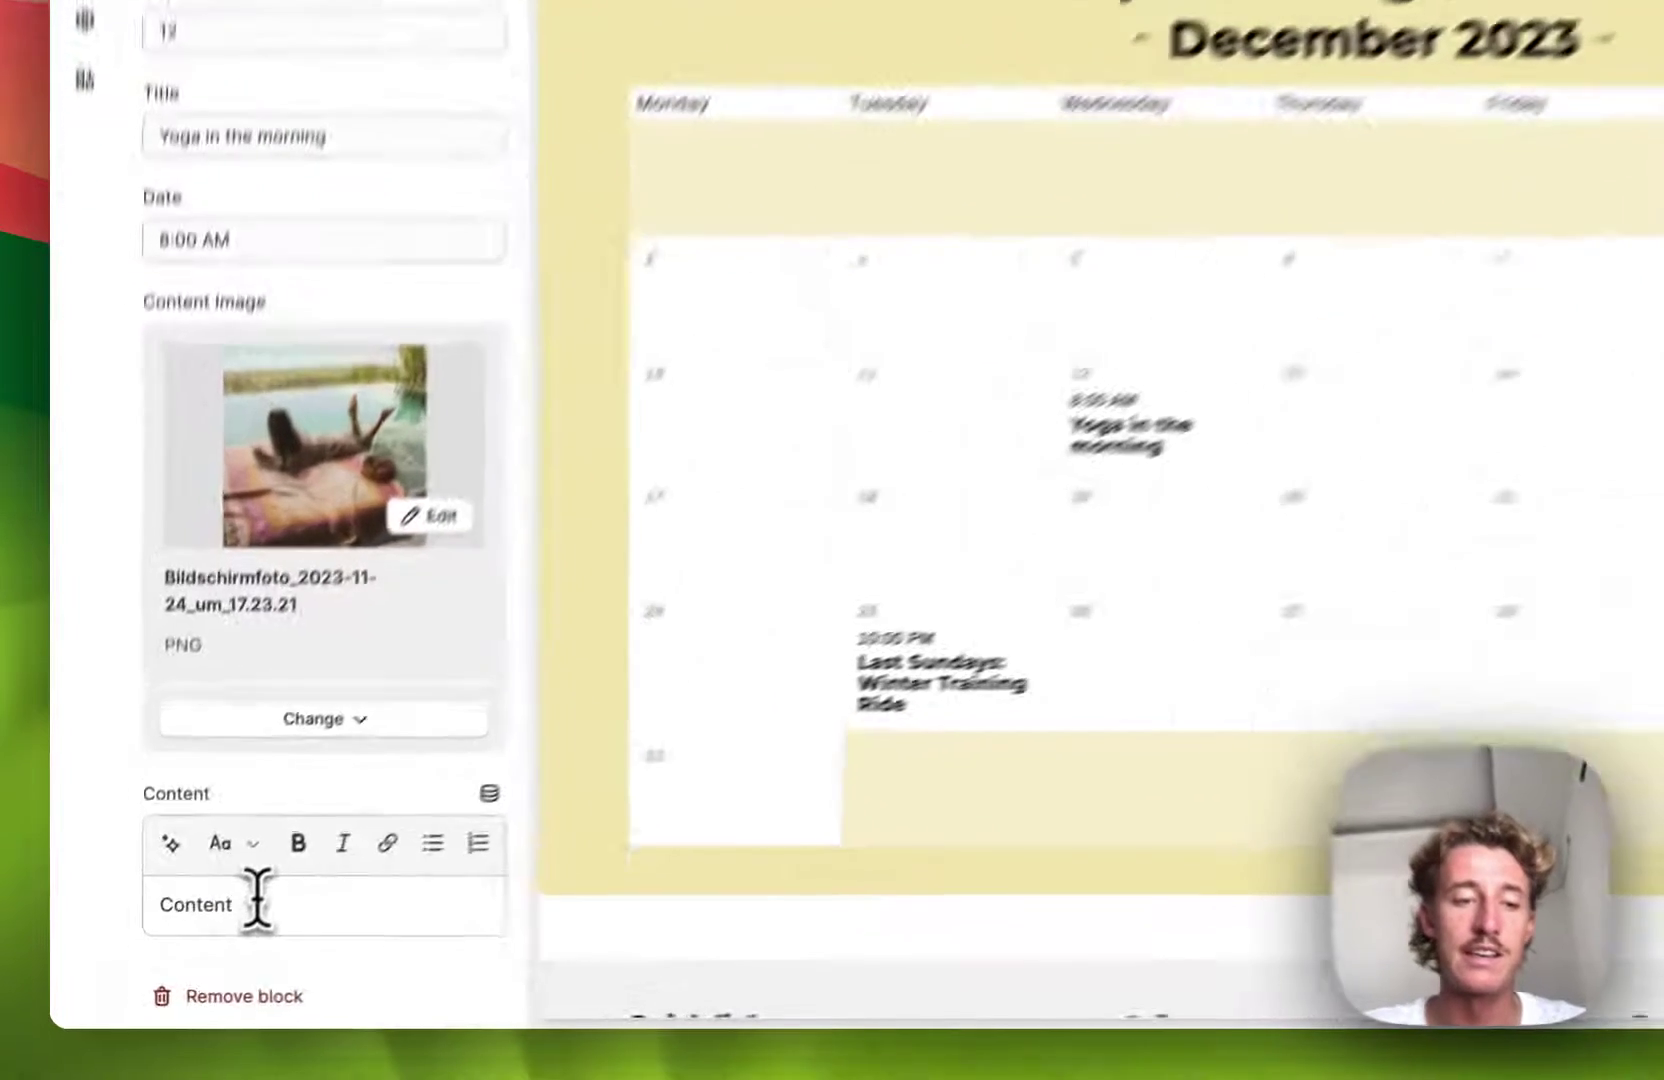
{"action": "left_click_drag", "start_coordinate": [178, 936], "coordinate": [132, 935]}
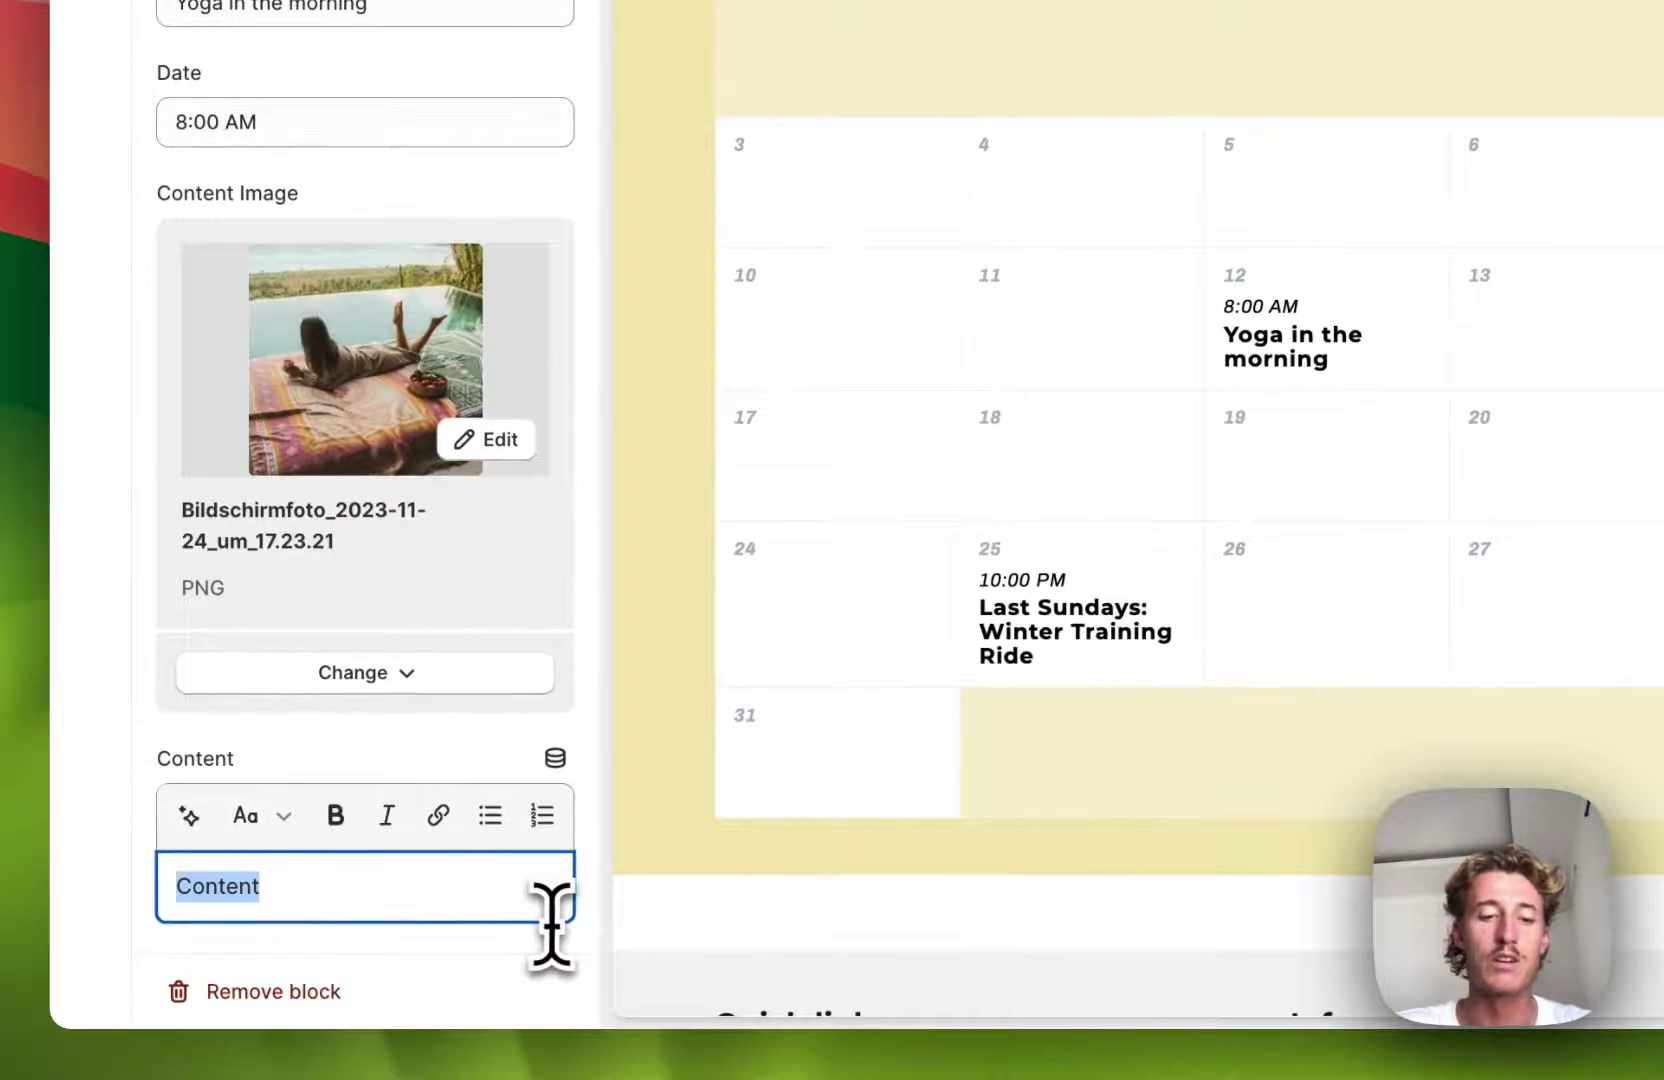
{"action": "type", "text": "This is the Blocks"}
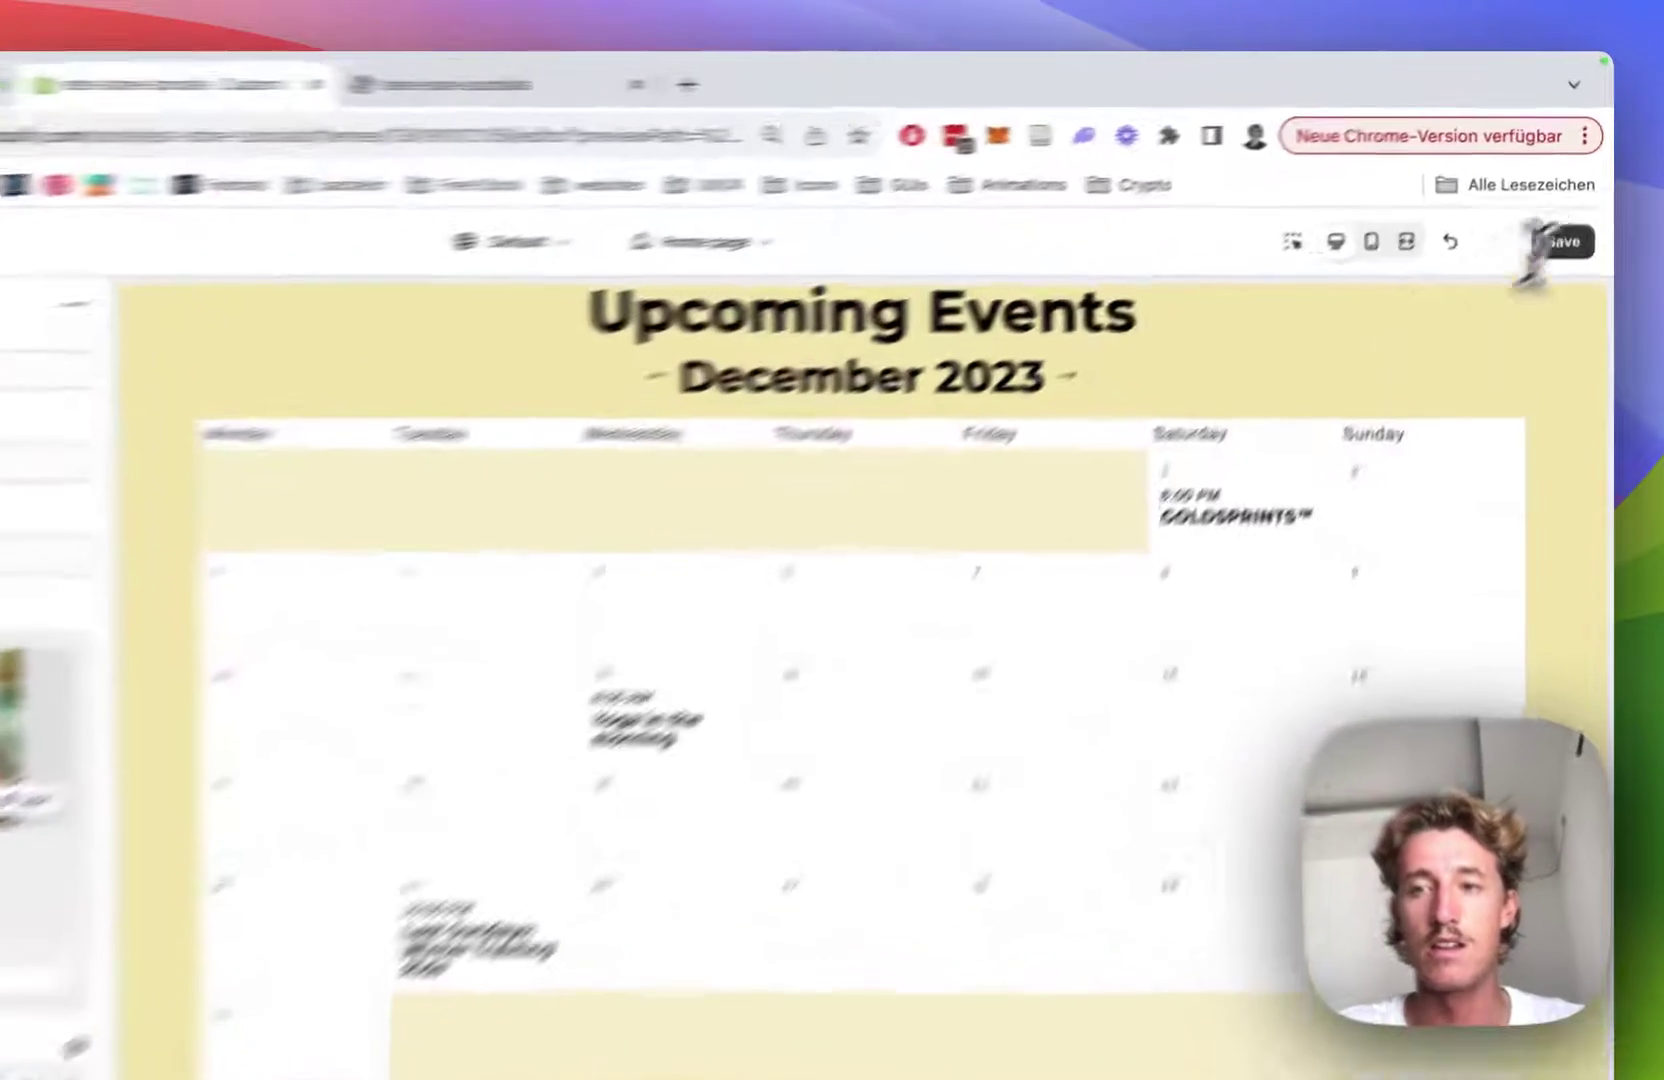
{"action": "left_click", "coordinate": [1573, 205]}
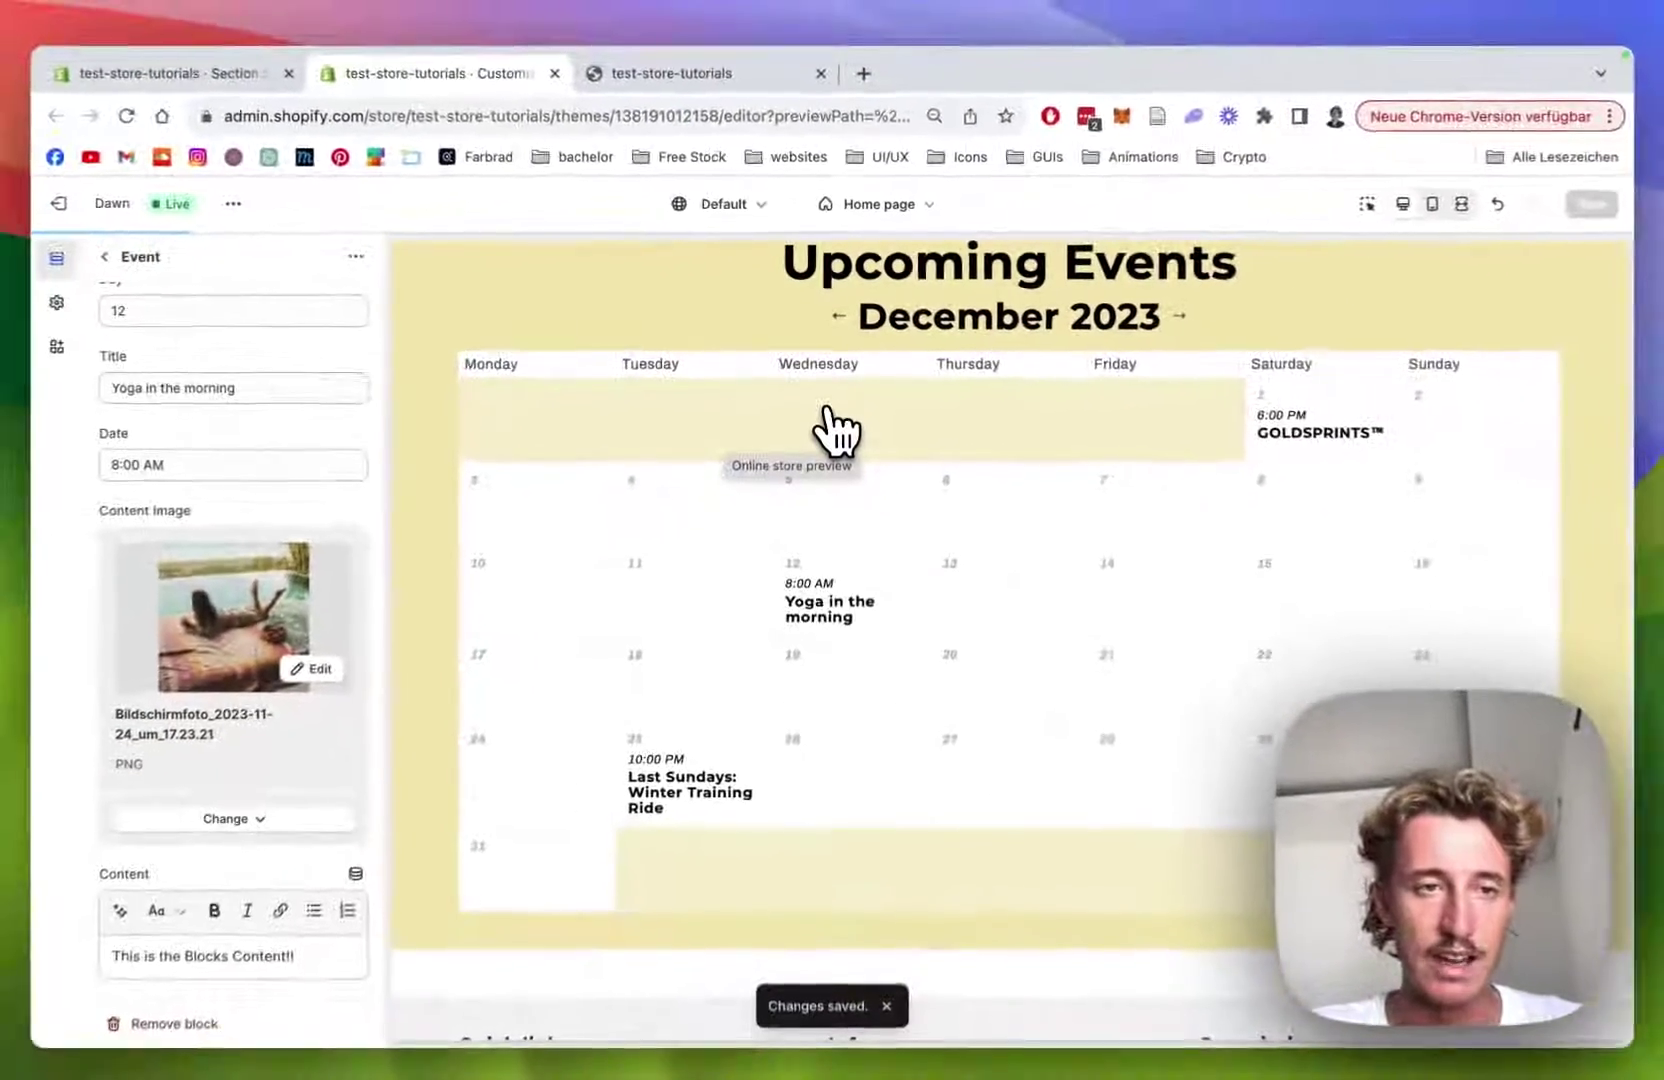
- Replace the event's Month value with January
{"action": "scroll", "coordinate": [812, 540], "scroll_direction": "down", "scroll_amount": 3}
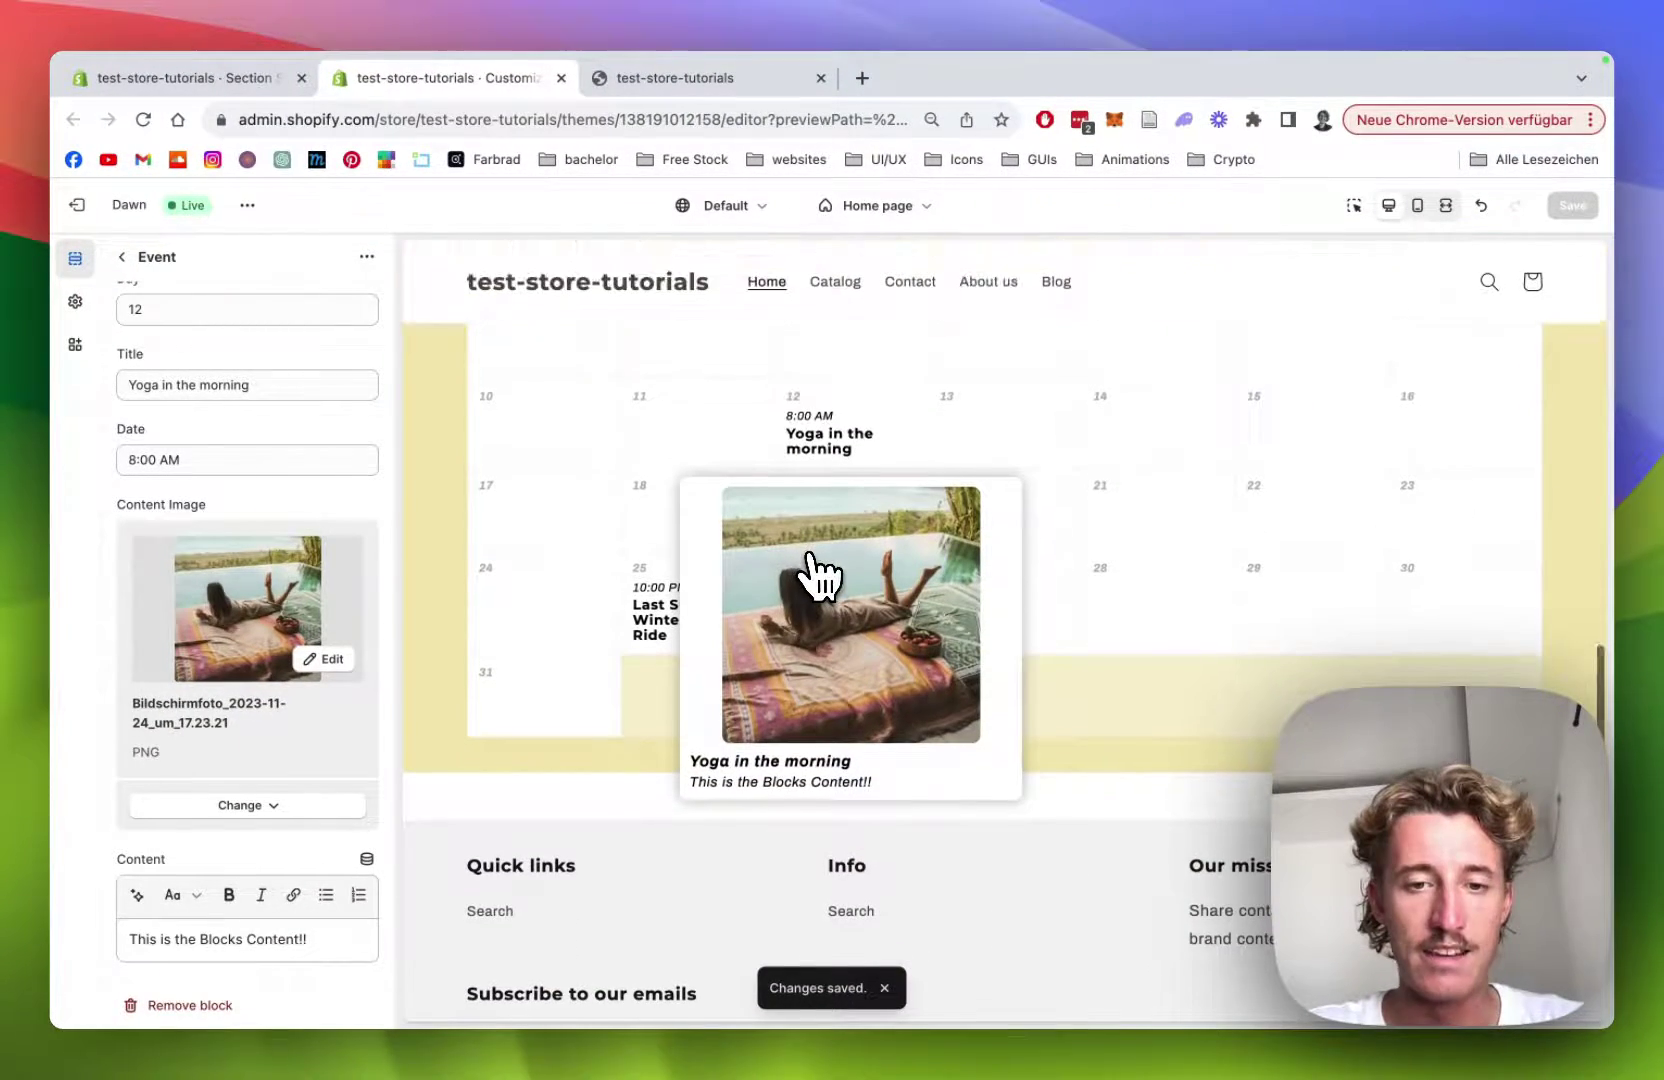
{"action": "scroll", "coordinate": [334, 472], "scroll_direction": "up", "scroll_amount": 2}
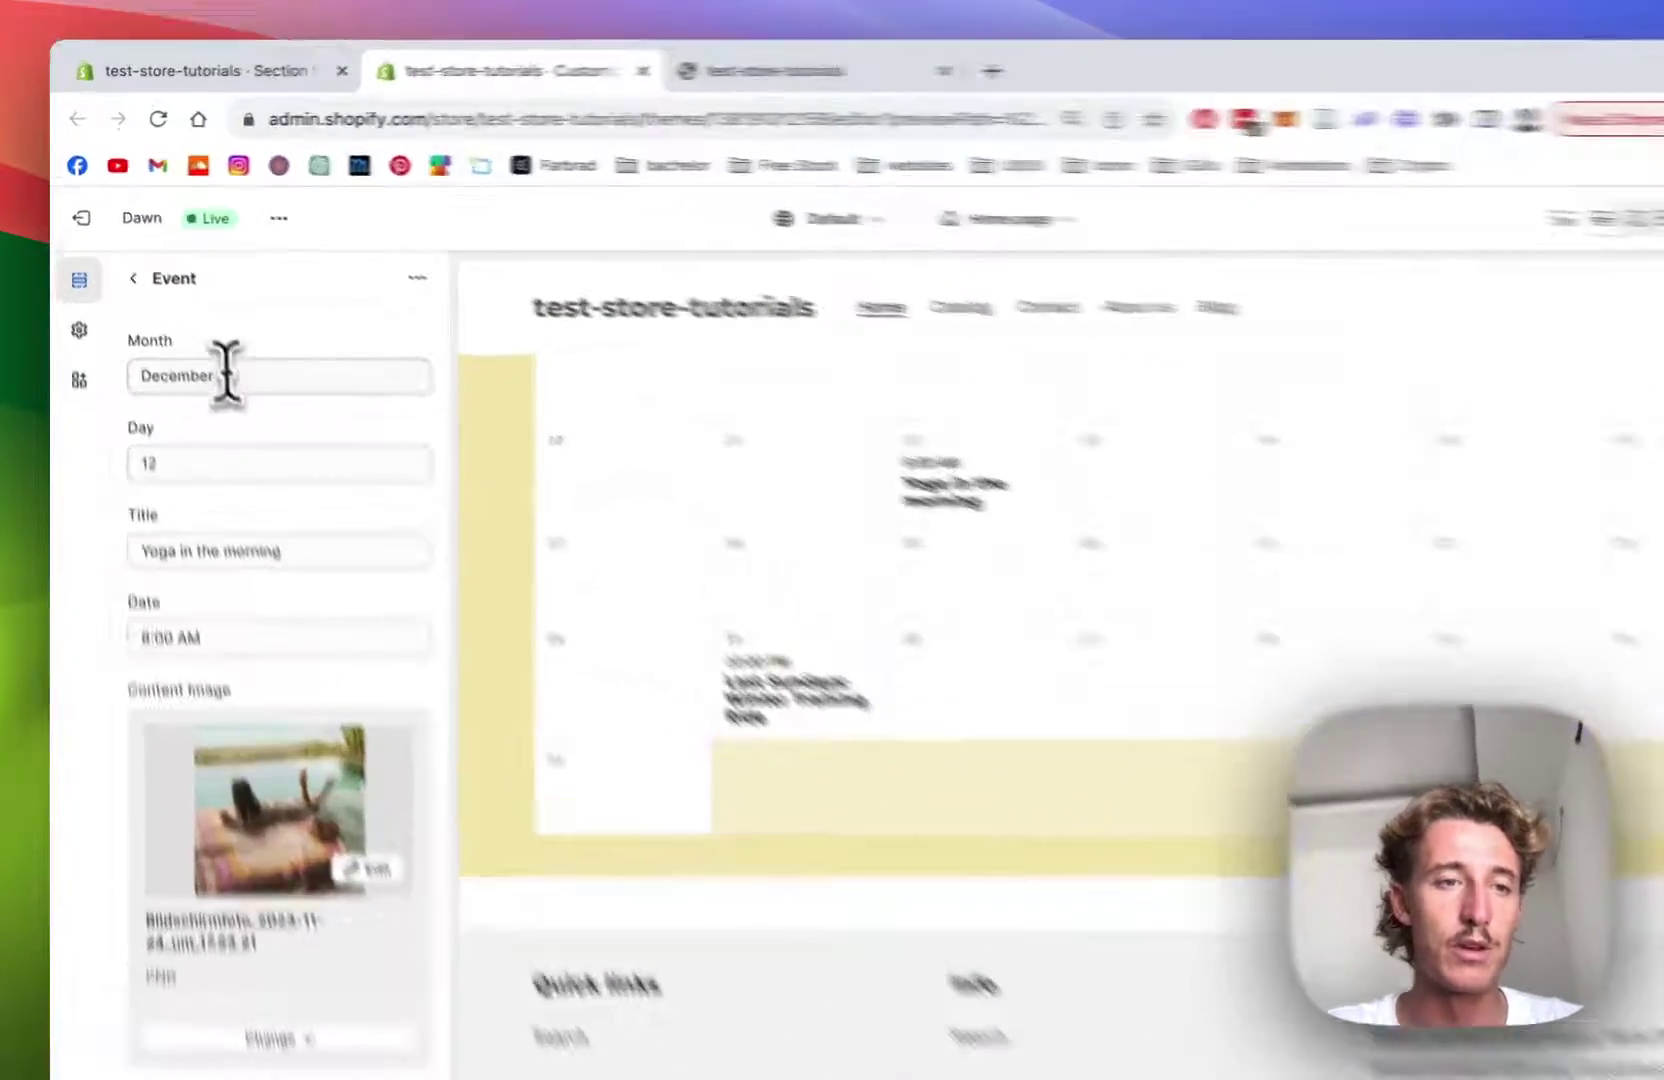
{"action": "left_click_drag", "start_coordinate": [204, 338], "coordinate": [98, 340]}
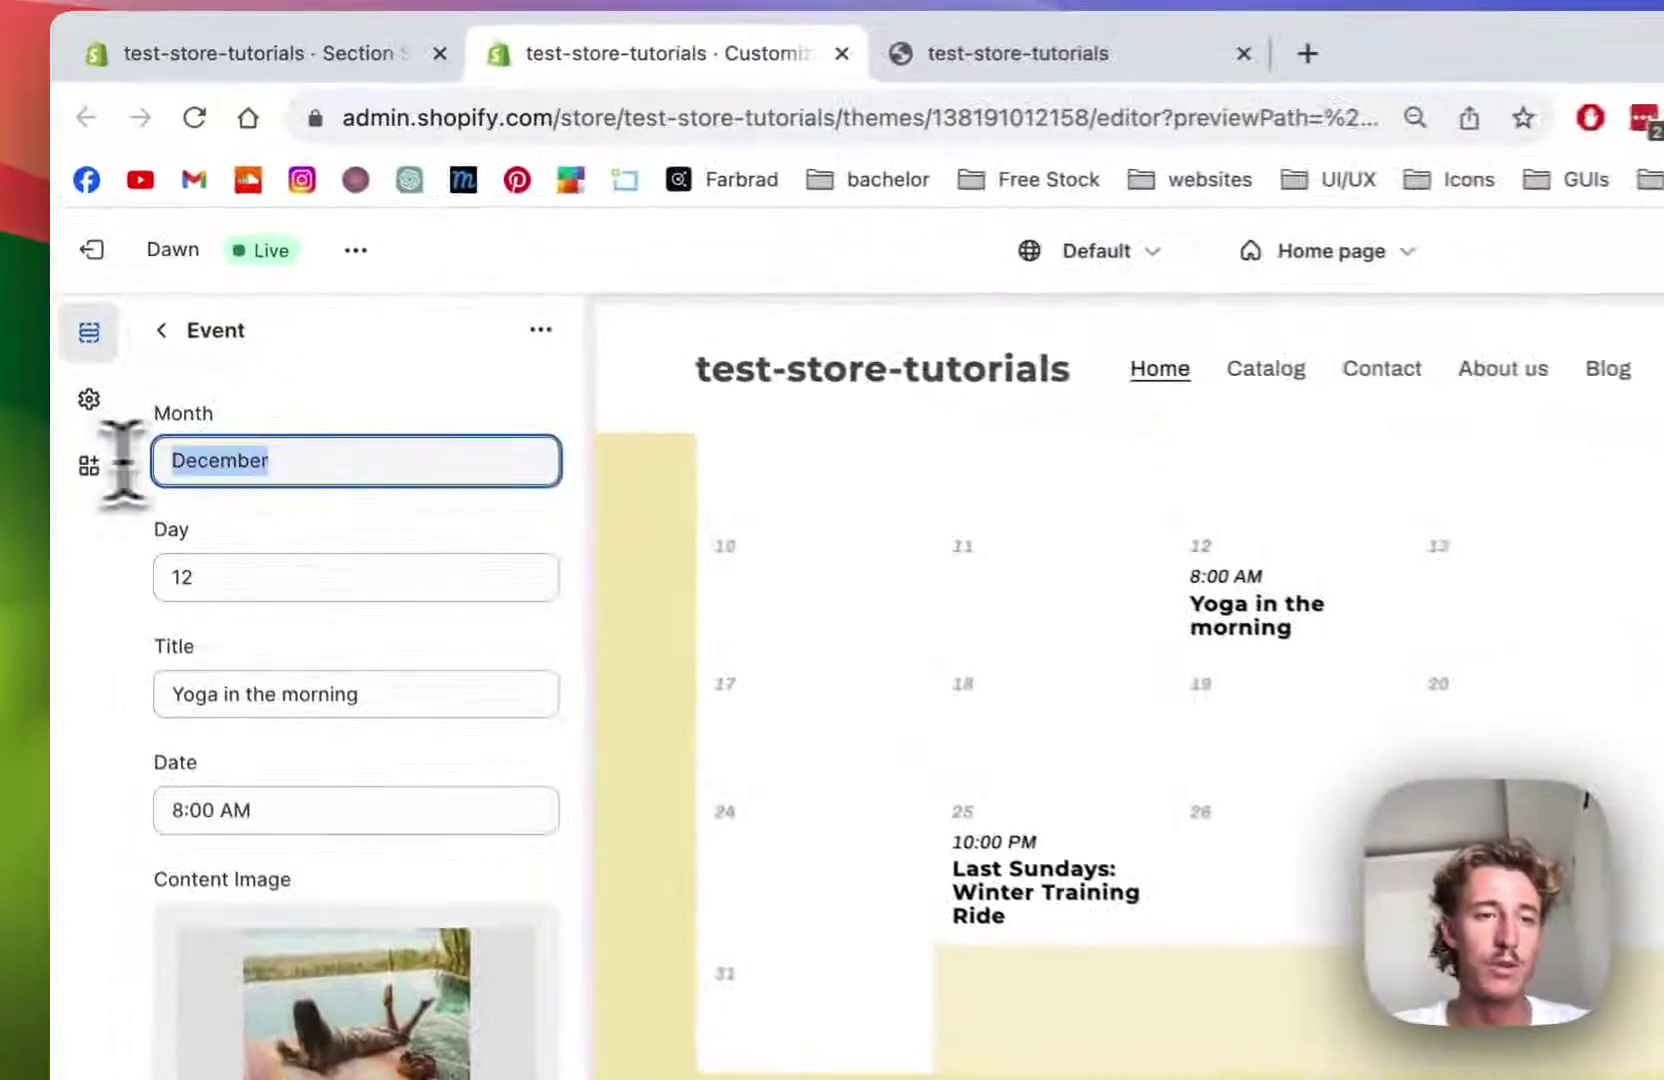
{"action": "mouse_move", "coordinate": [45, 460]}
{"action": "type", "text": "Janua"}
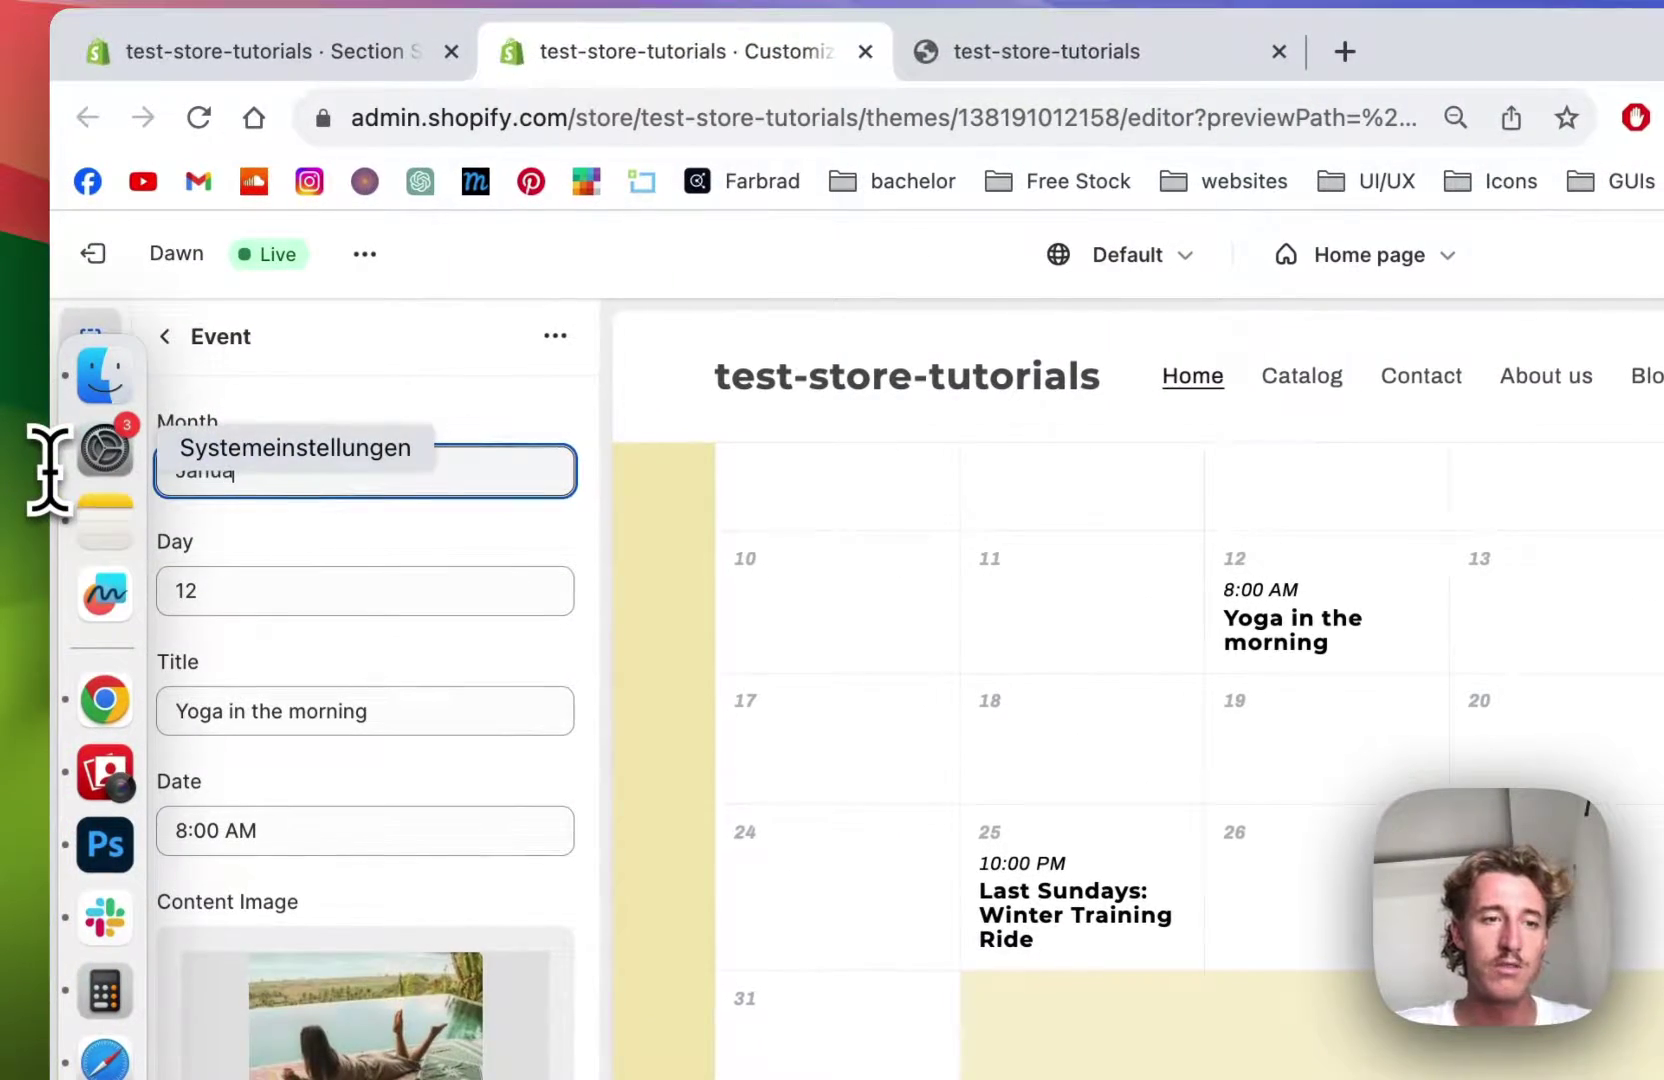
{"action": "type", "text": "ry"}
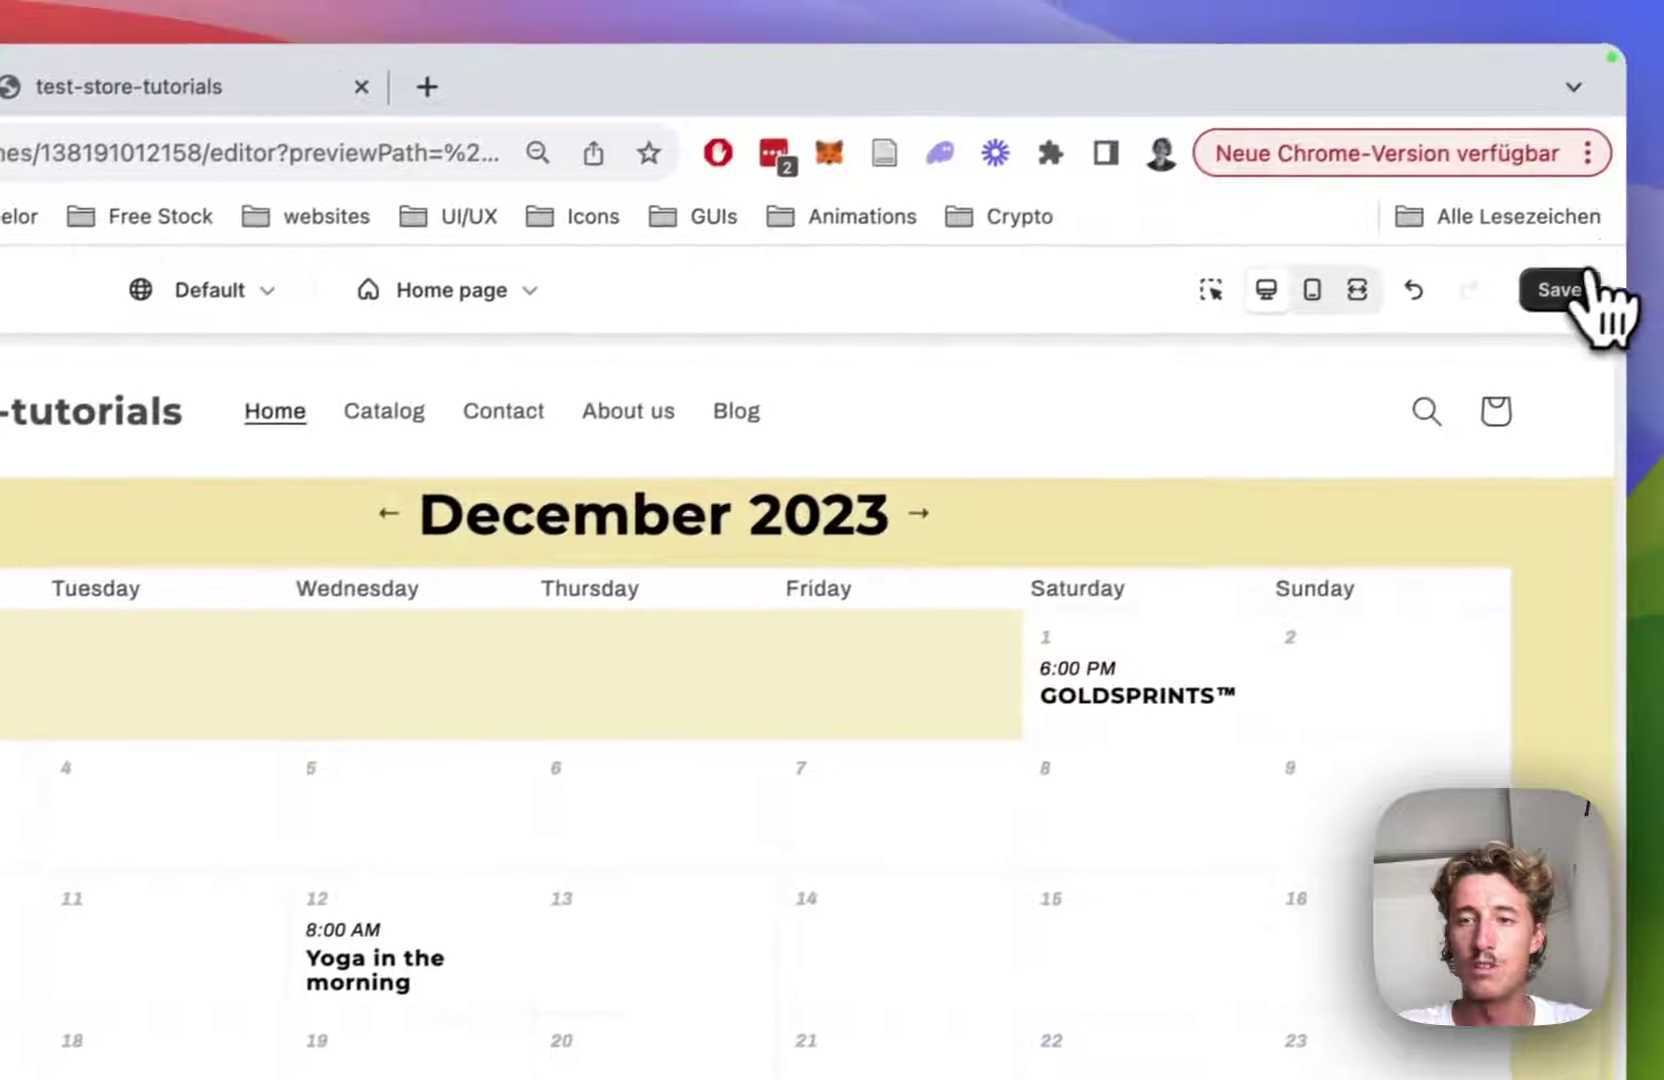
- Save the January move and flip the preview between December 2023 and January 2024
{"action": "left_click", "coordinate": [1580, 296]}
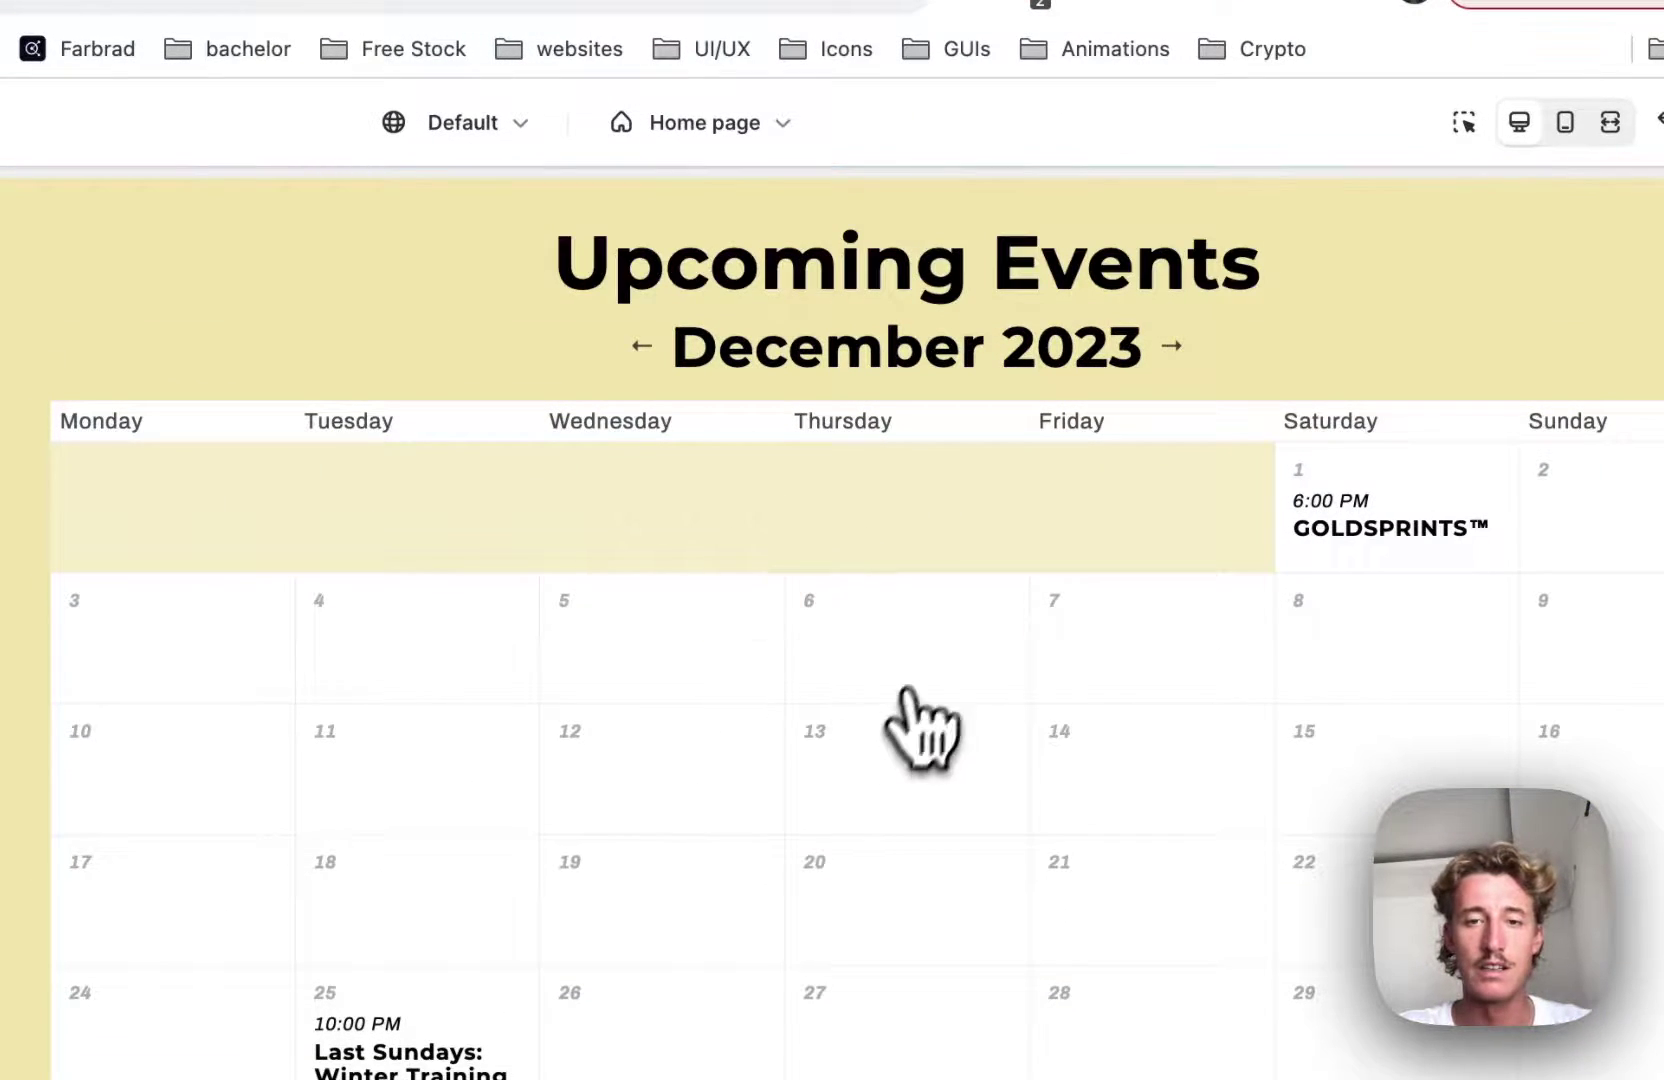
{"action": "left_click", "coordinate": [1172, 346]}
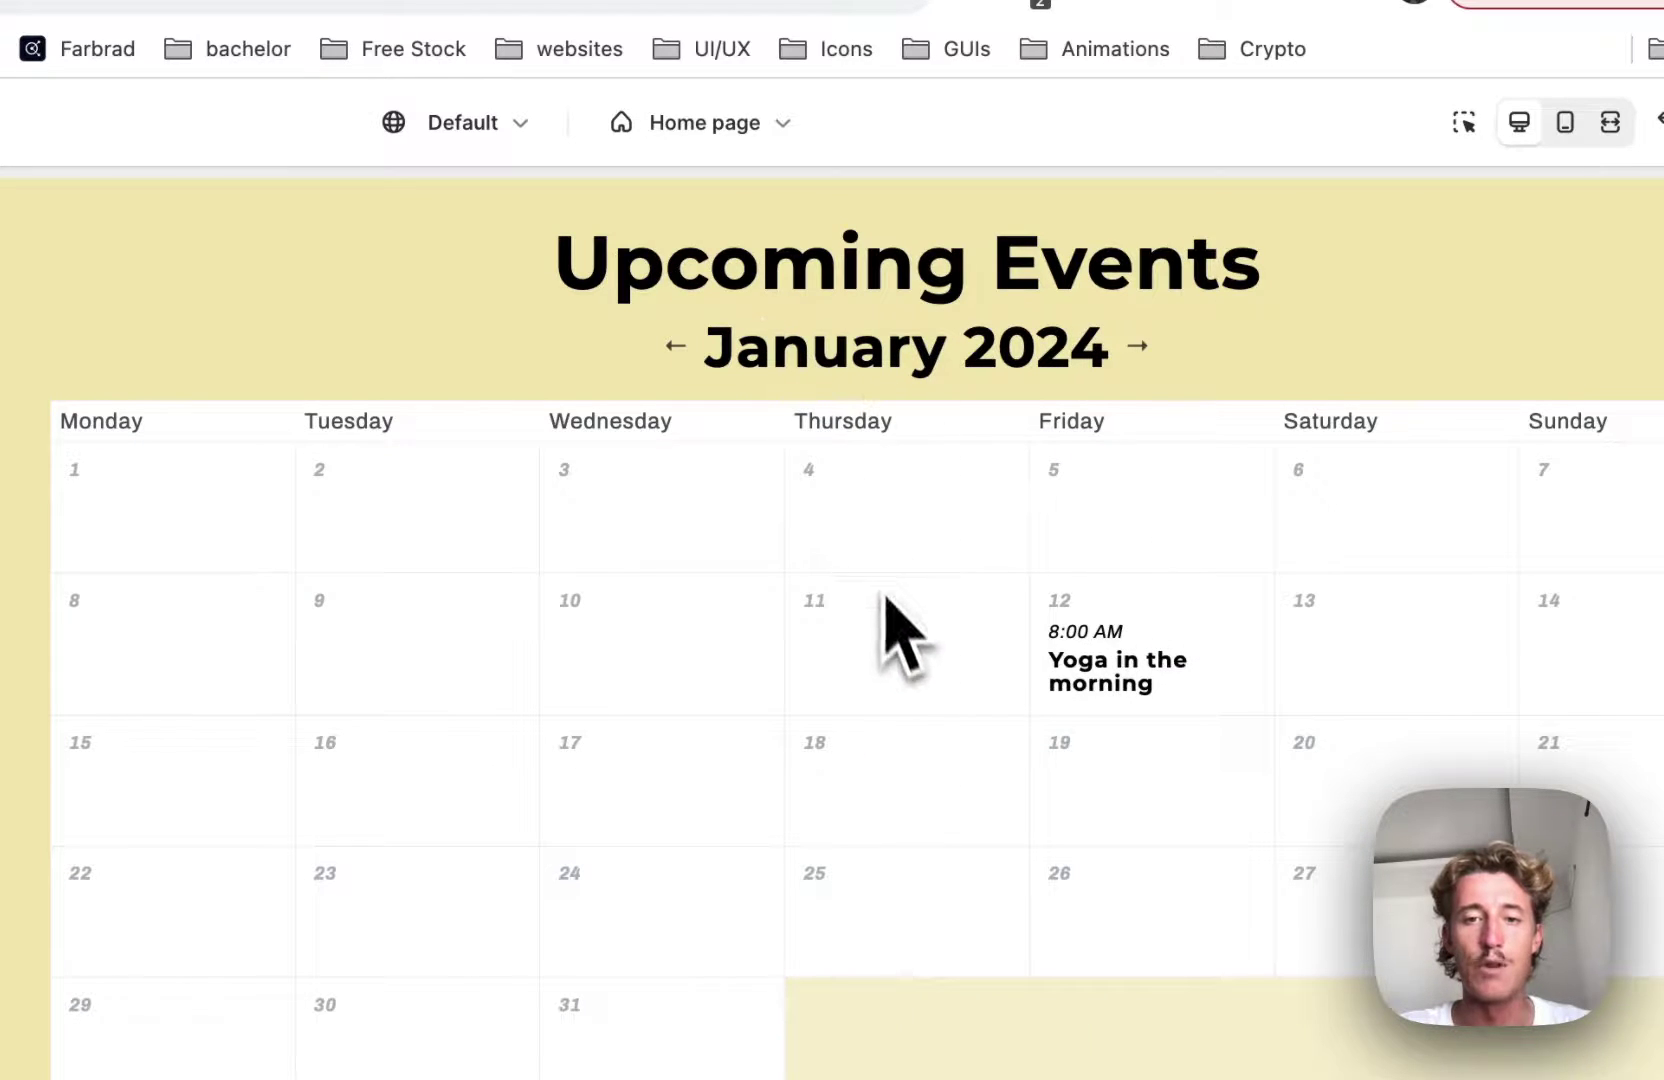
{"action": "left_click", "coordinate": [675, 347]}
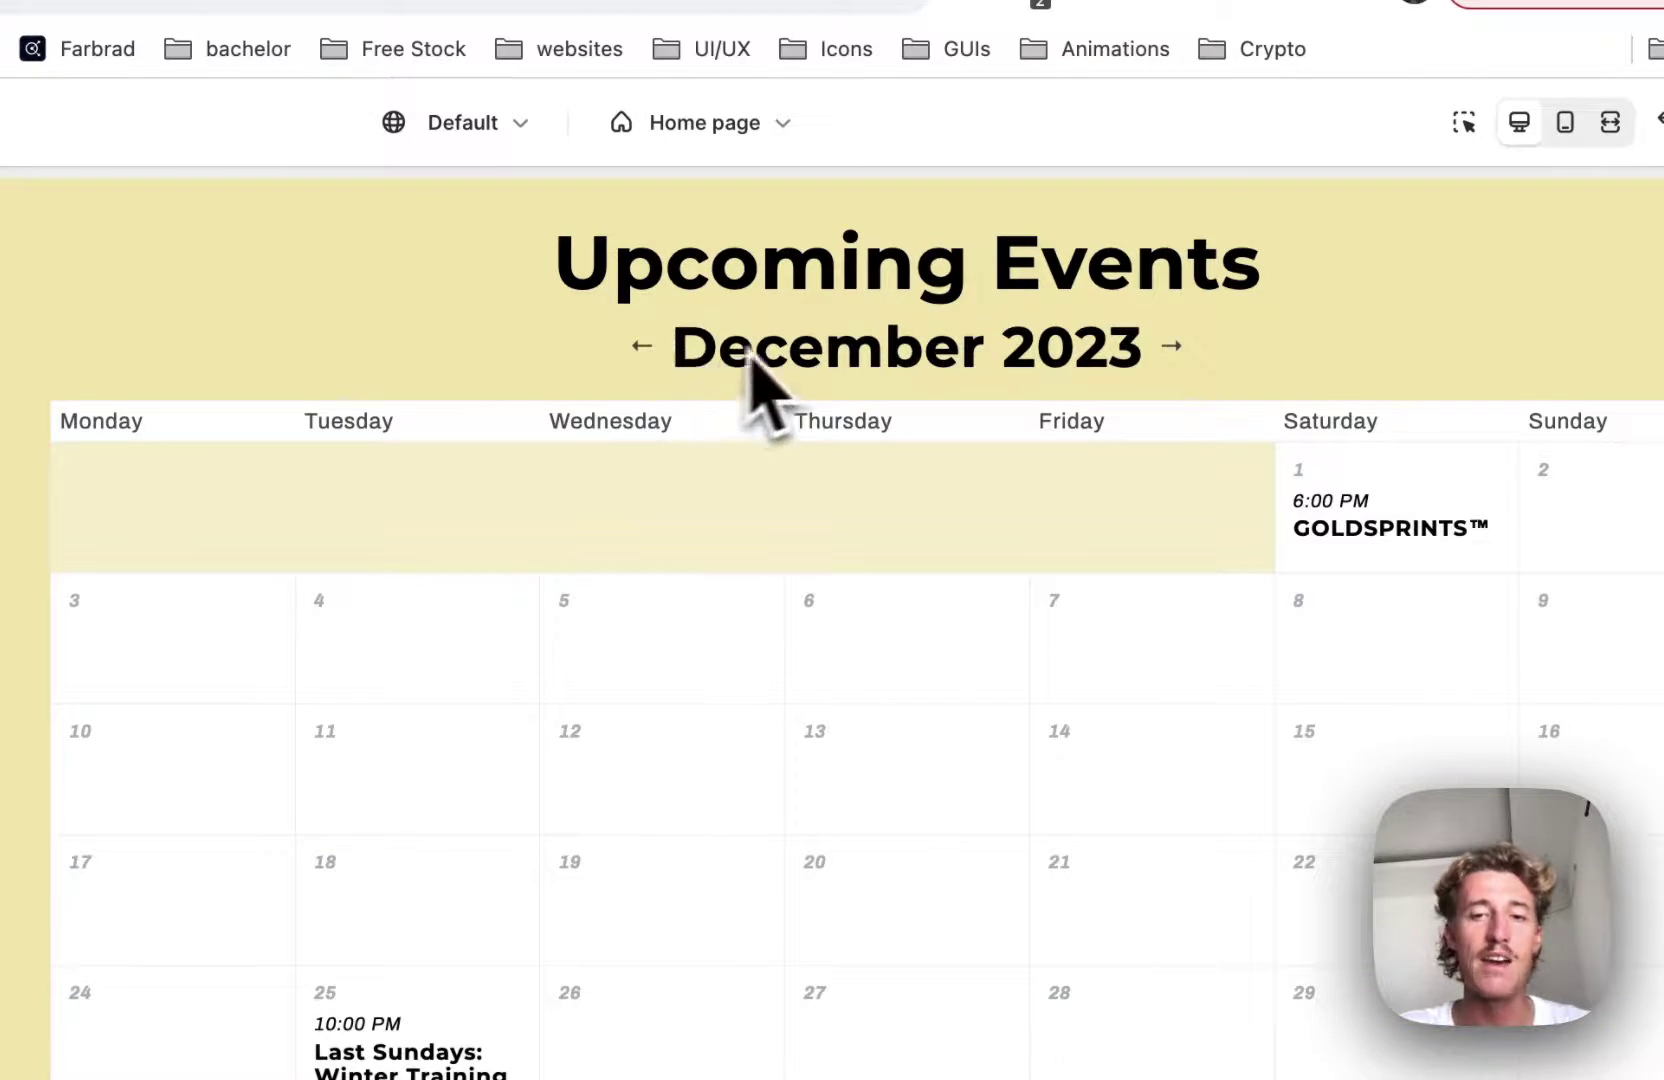
{"action": "left_click", "coordinate": [1172, 346]}
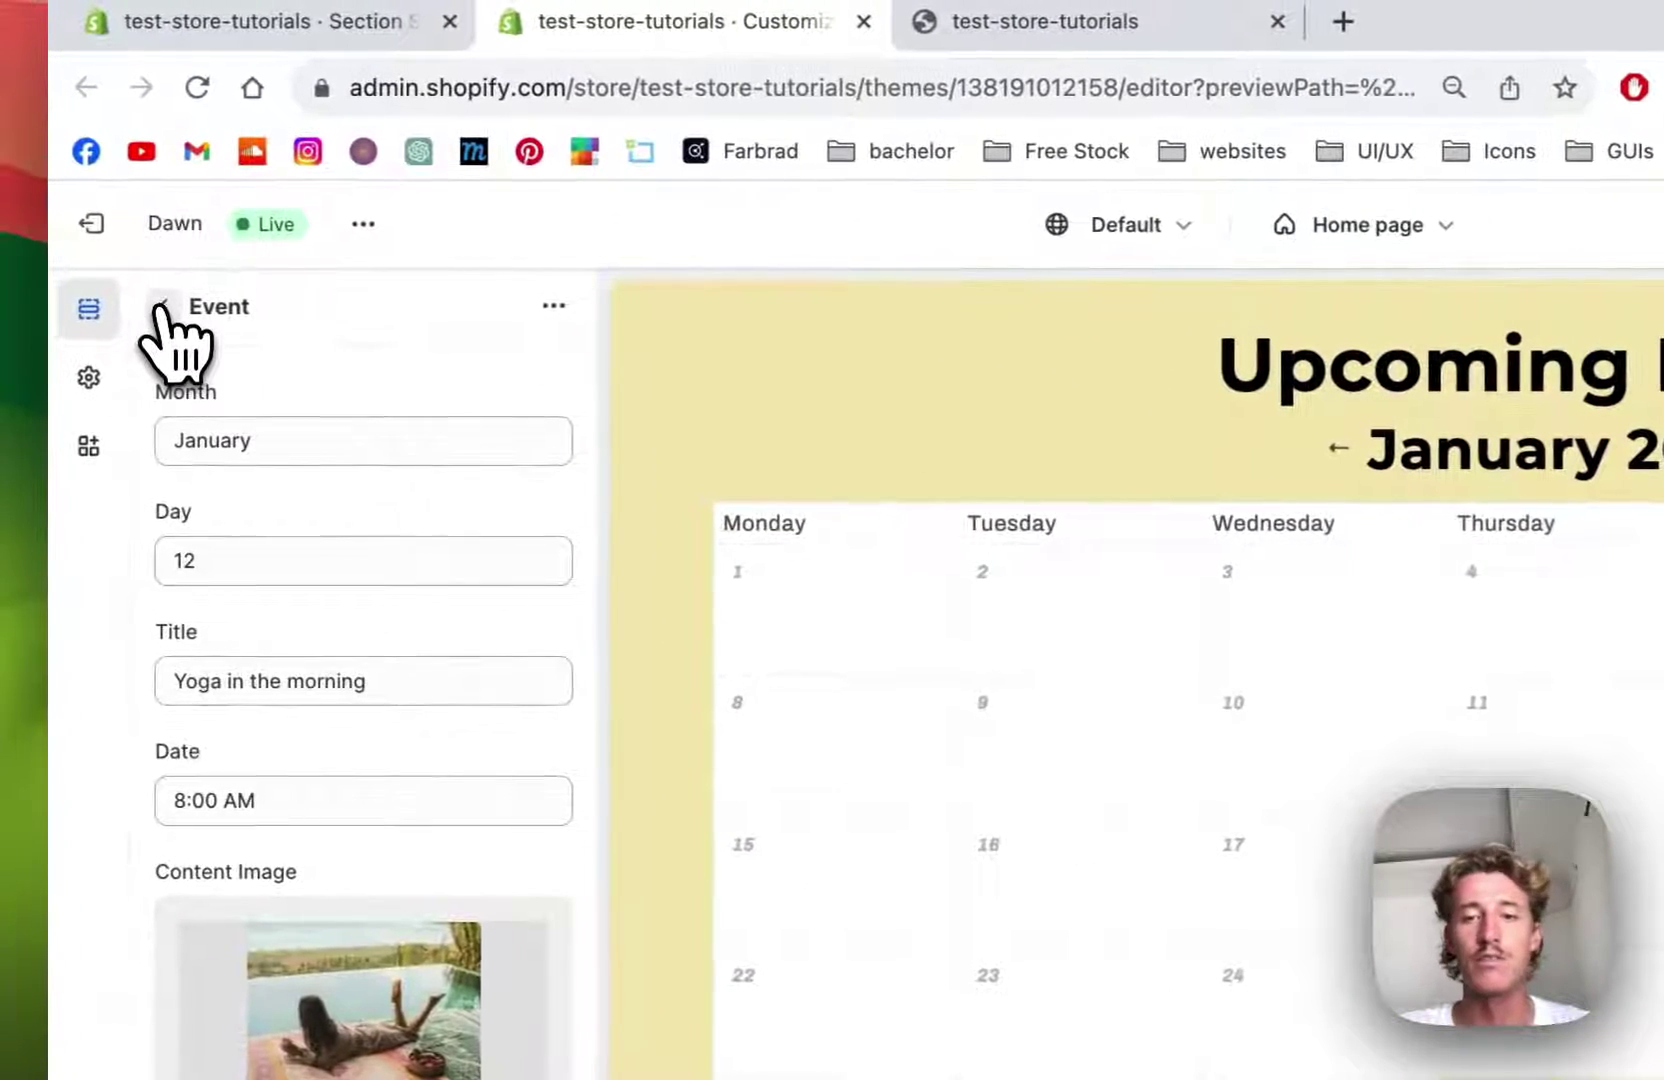
- Open the SS - Calendar settings and give the heading a custom font at 62 px
{"action": "left_click", "coordinate": [6, 282]}
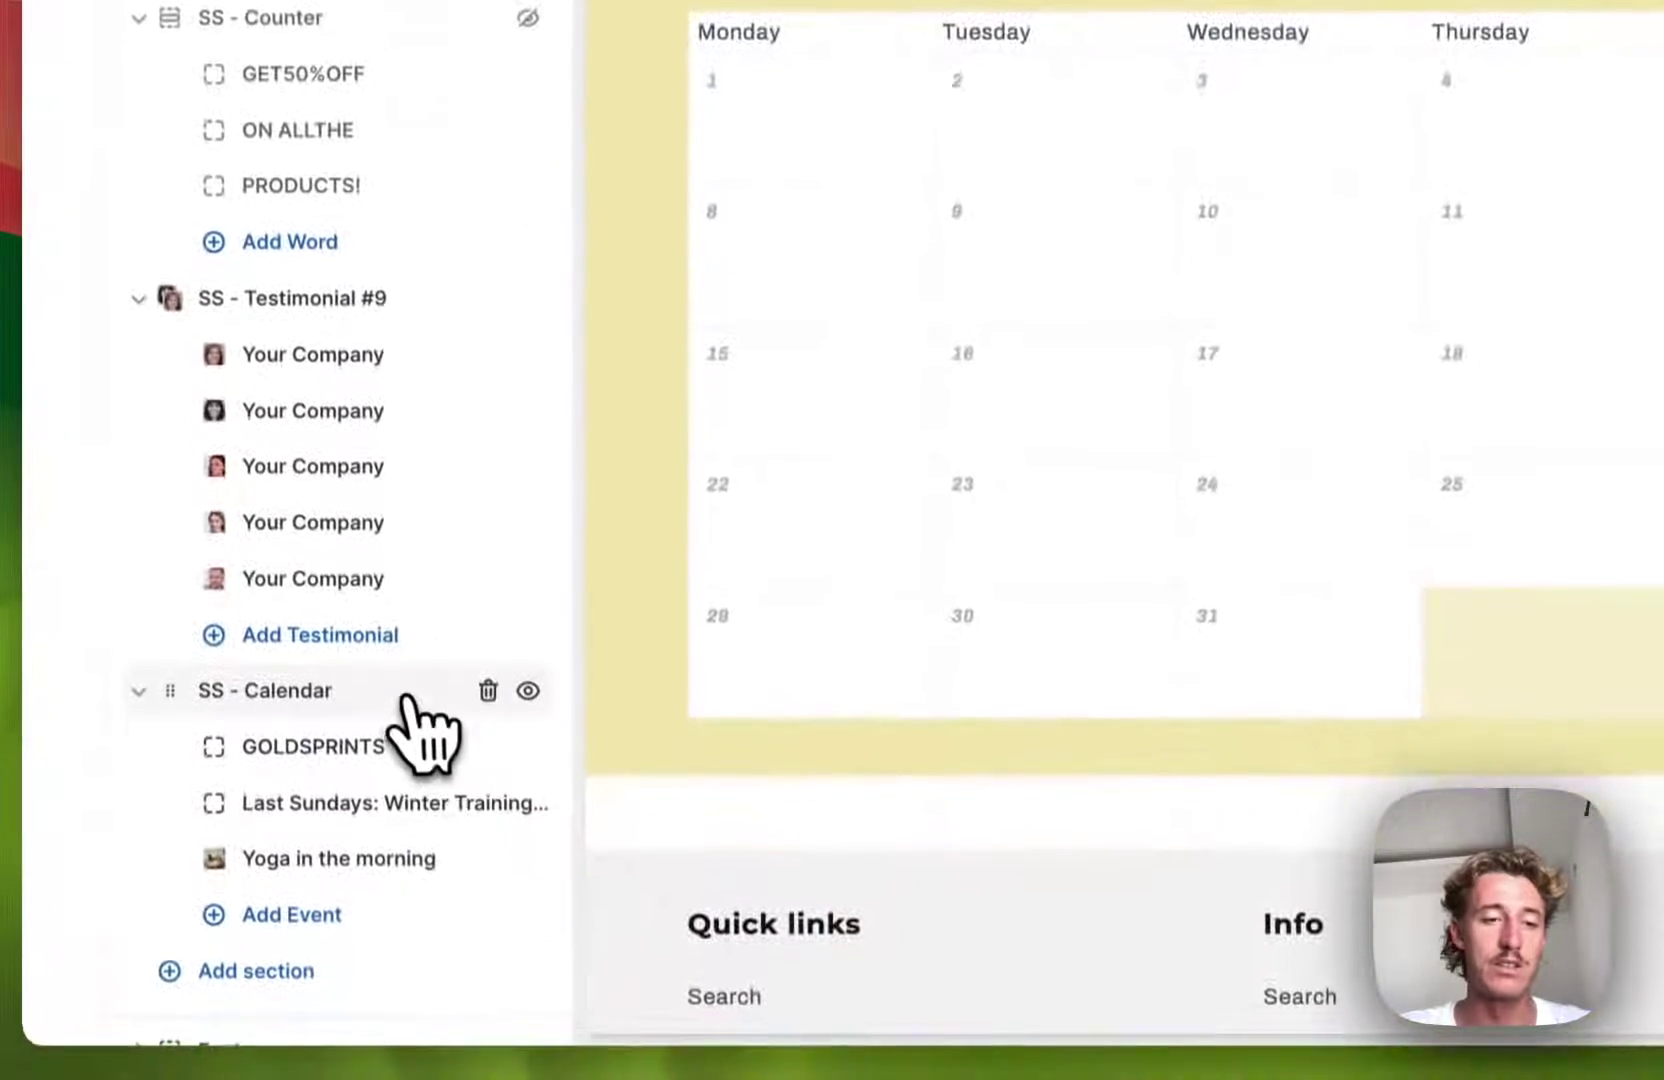
{"action": "scroll", "coordinate": [440, 840], "scroll_direction": "down", "scroll_amount": 1}
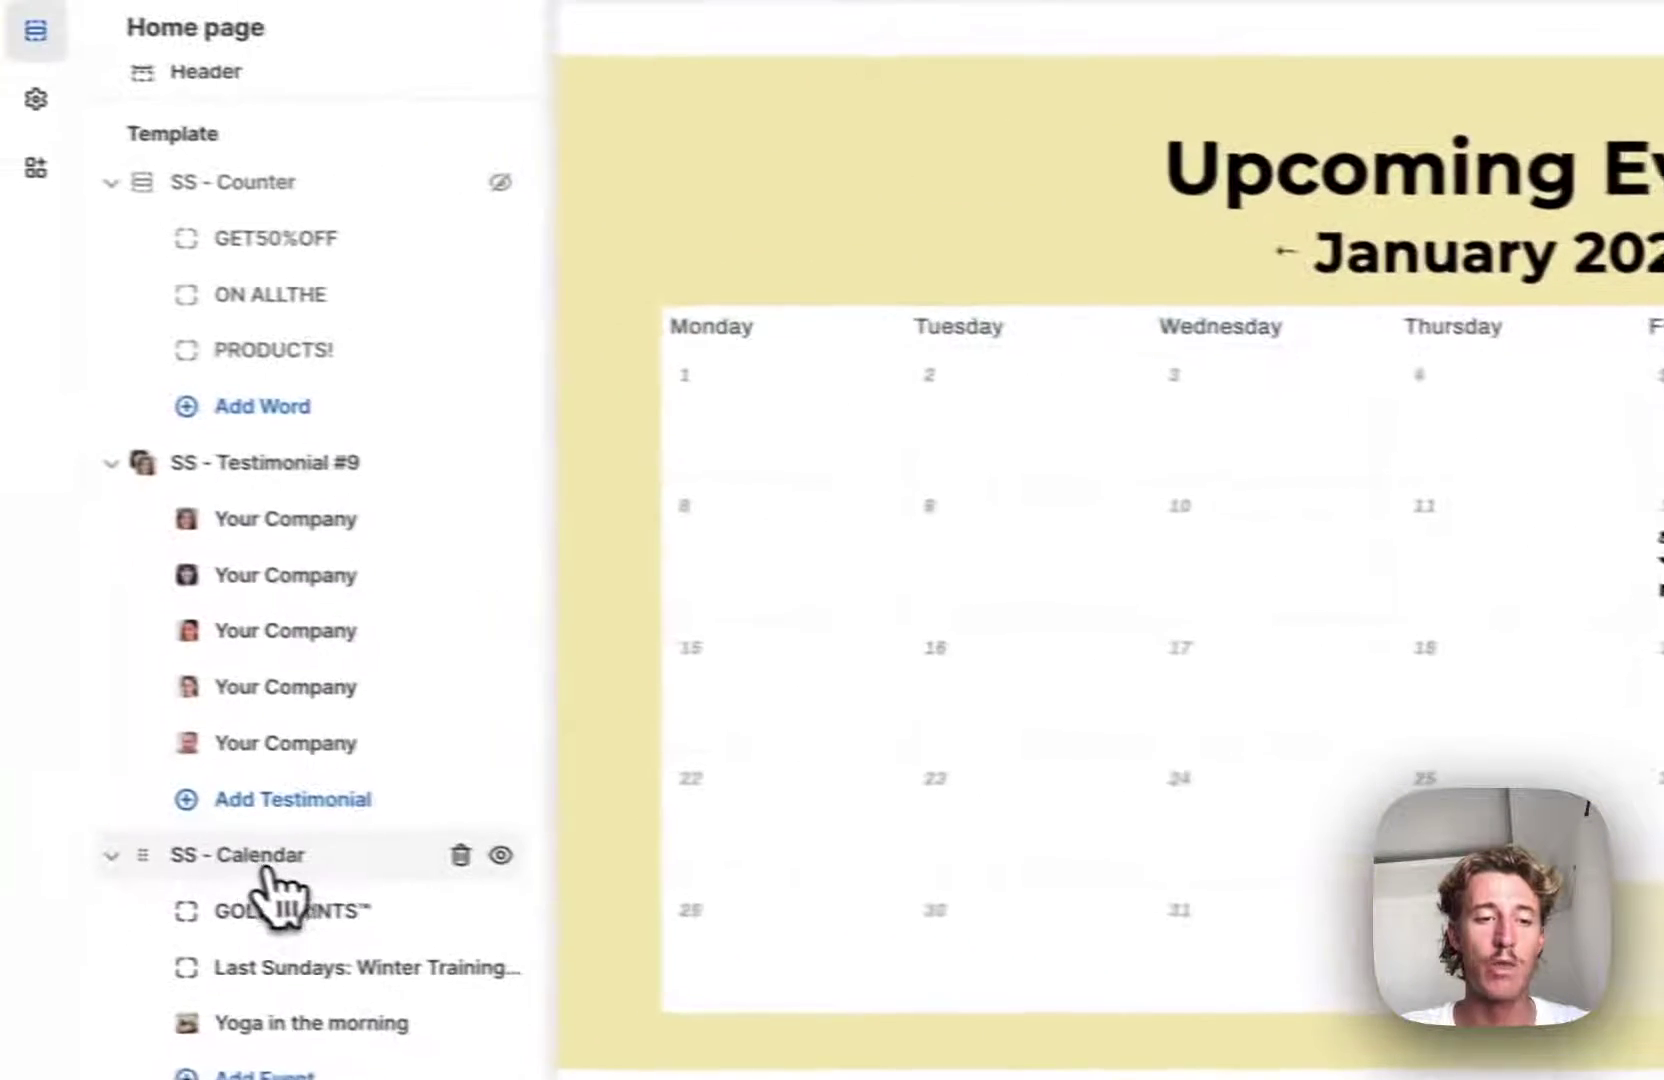
{"action": "left_click", "coordinate": [235, 635]}
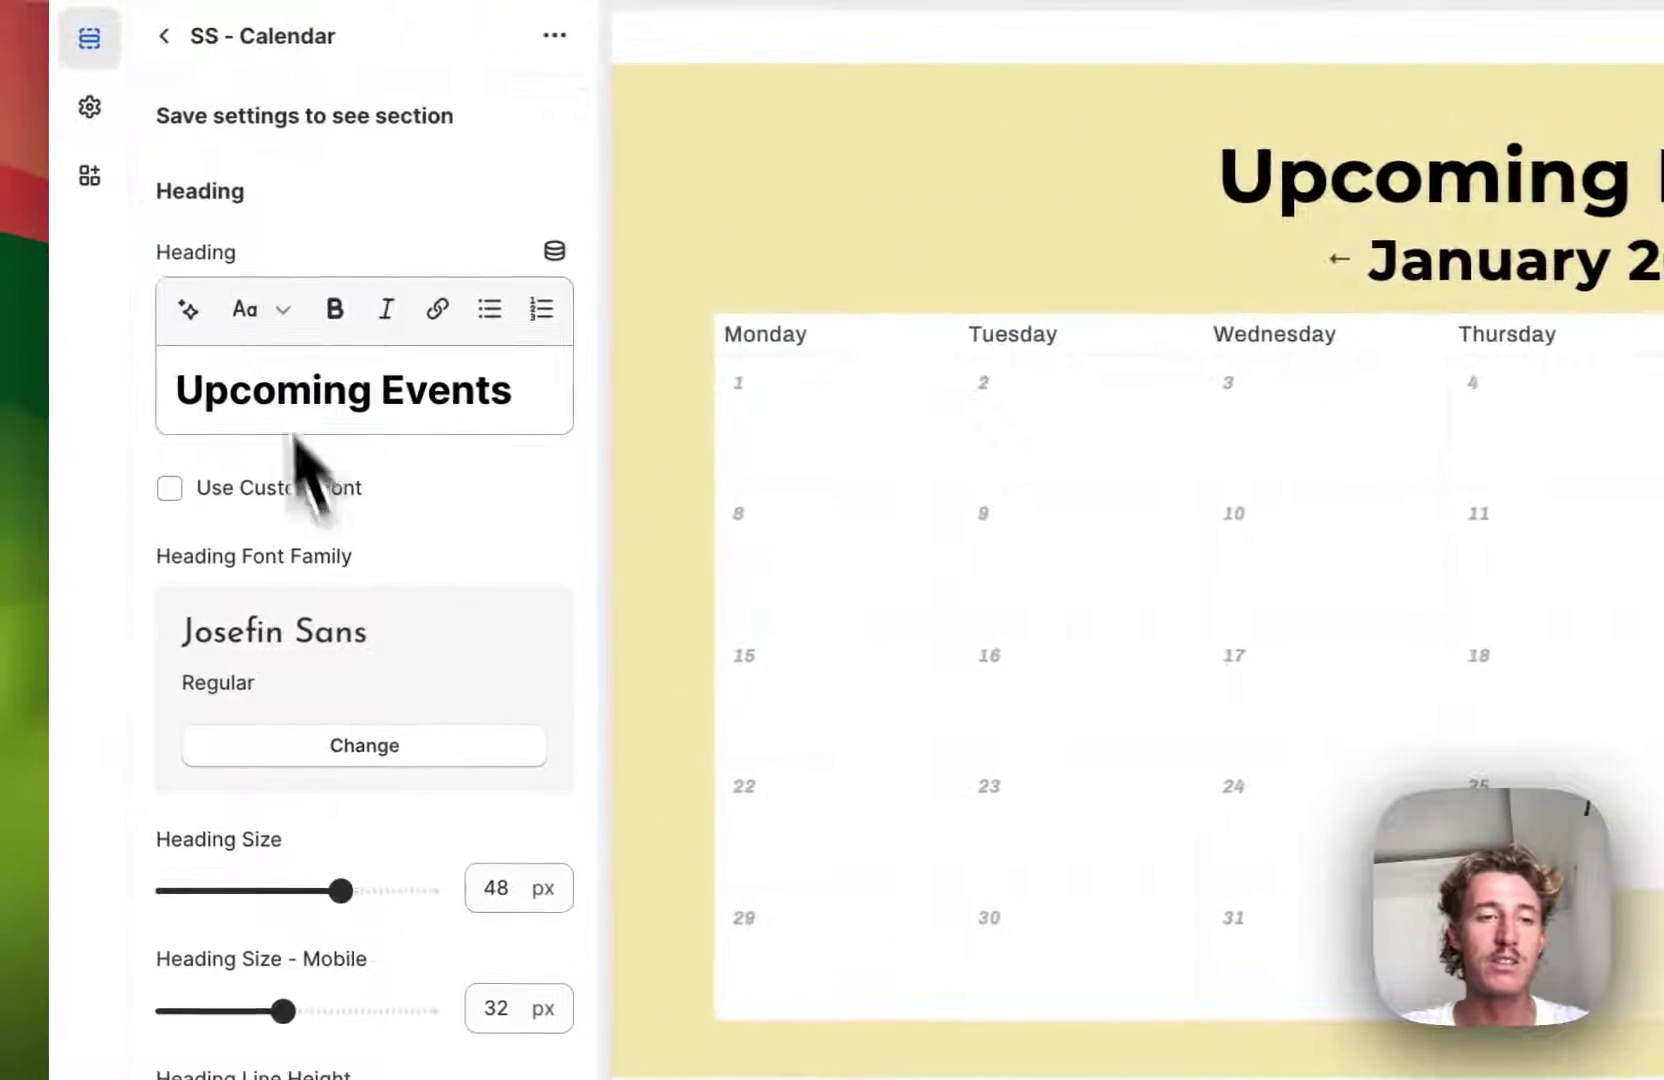
{"action": "left_click_drag", "start_coordinate": [512, 392], "coordinate": [370, 395]}
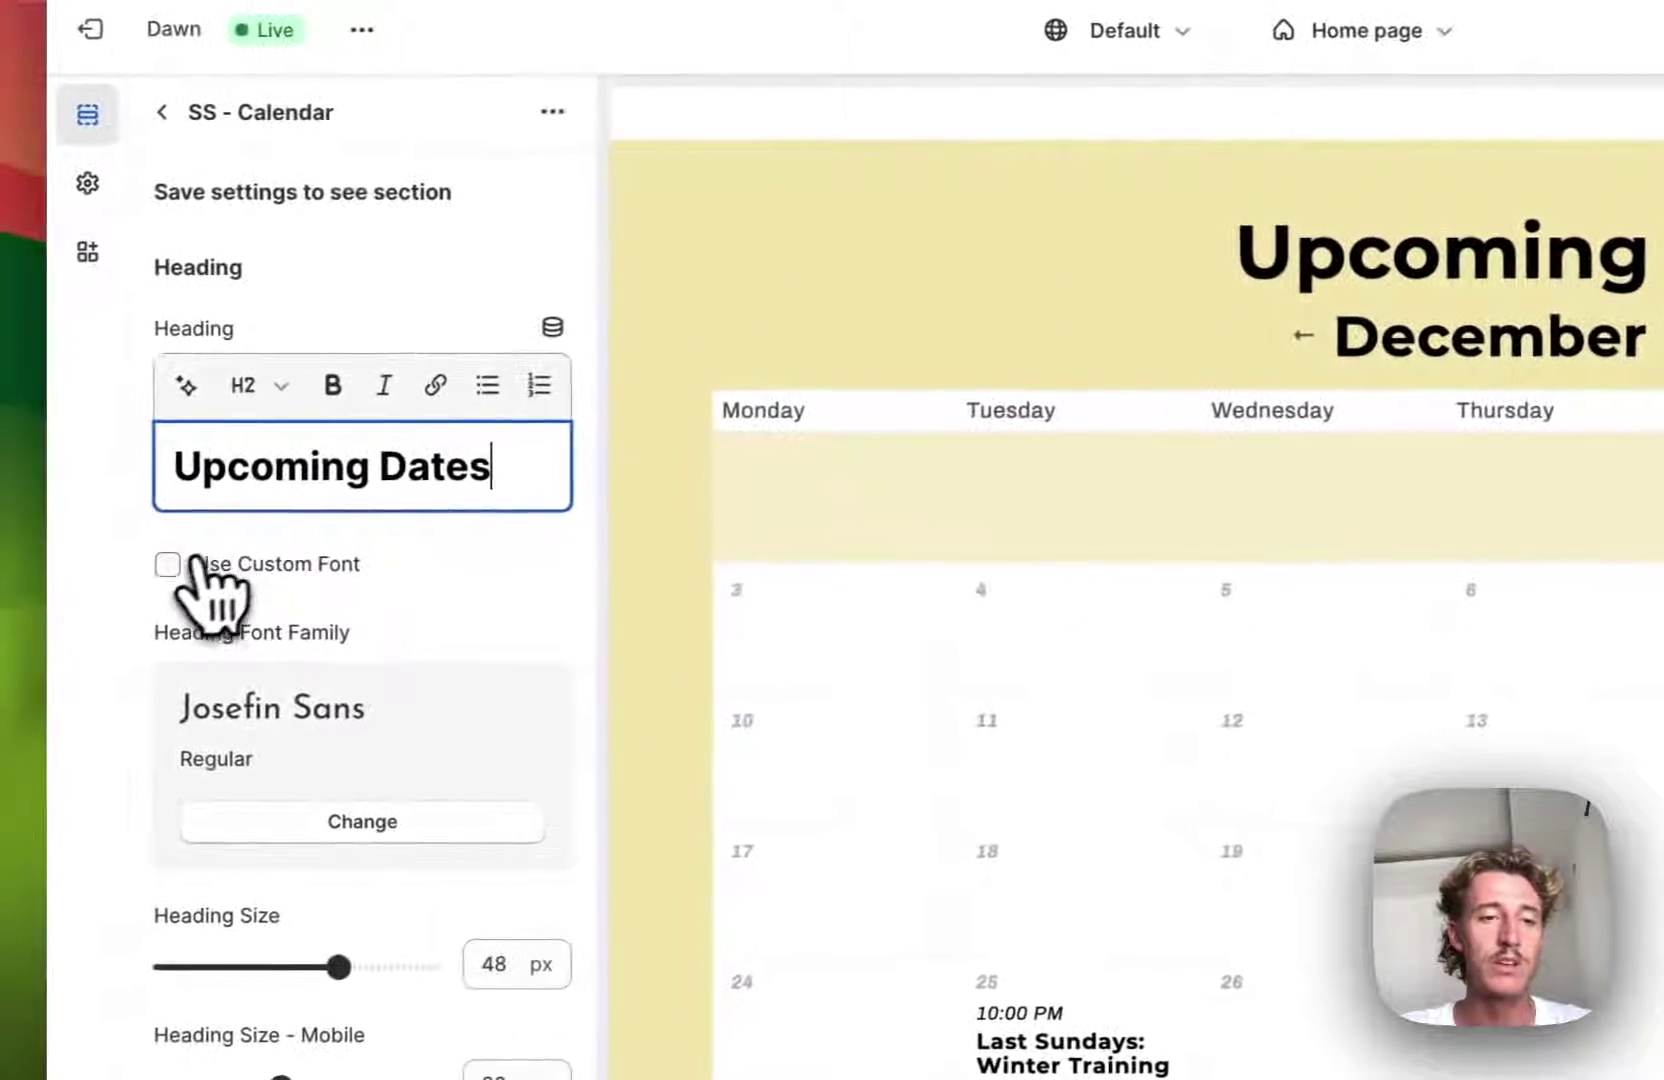
{"action": "left_click", "coordinate": [171, 564]}
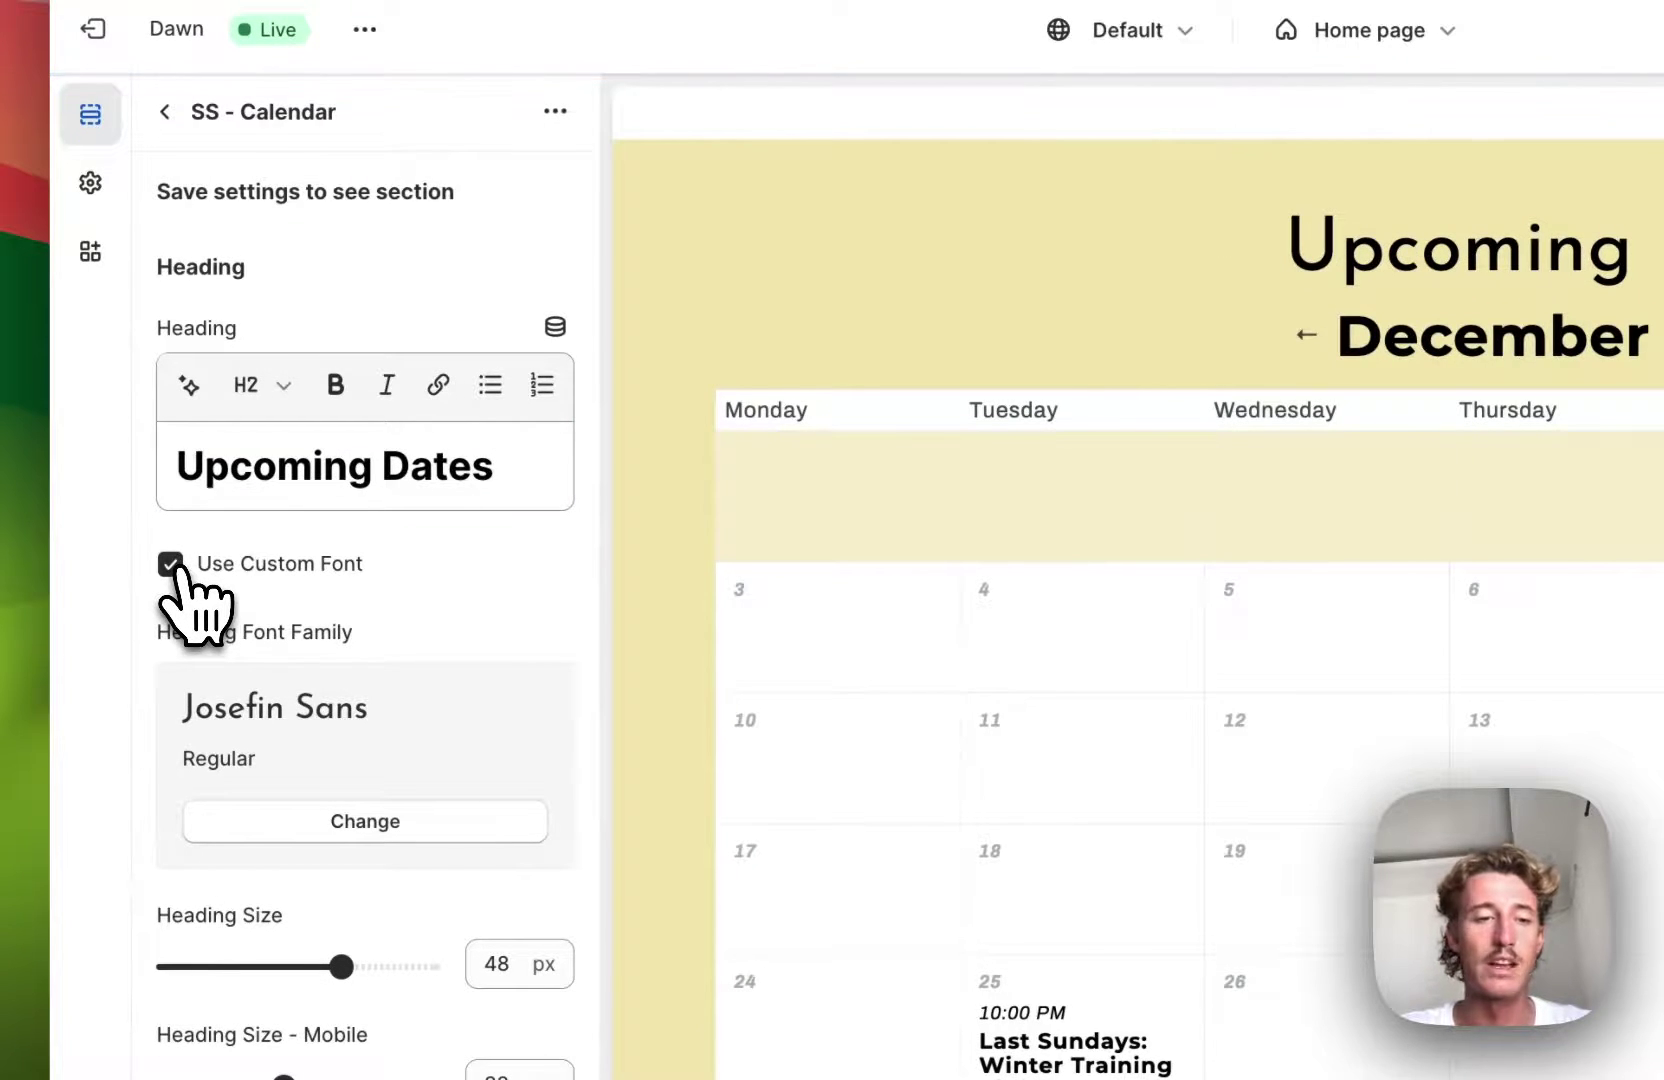
{"action": "scroll", "coordinate": [397, 520], "scroll_direction": "down", "scroll_amount": 3}
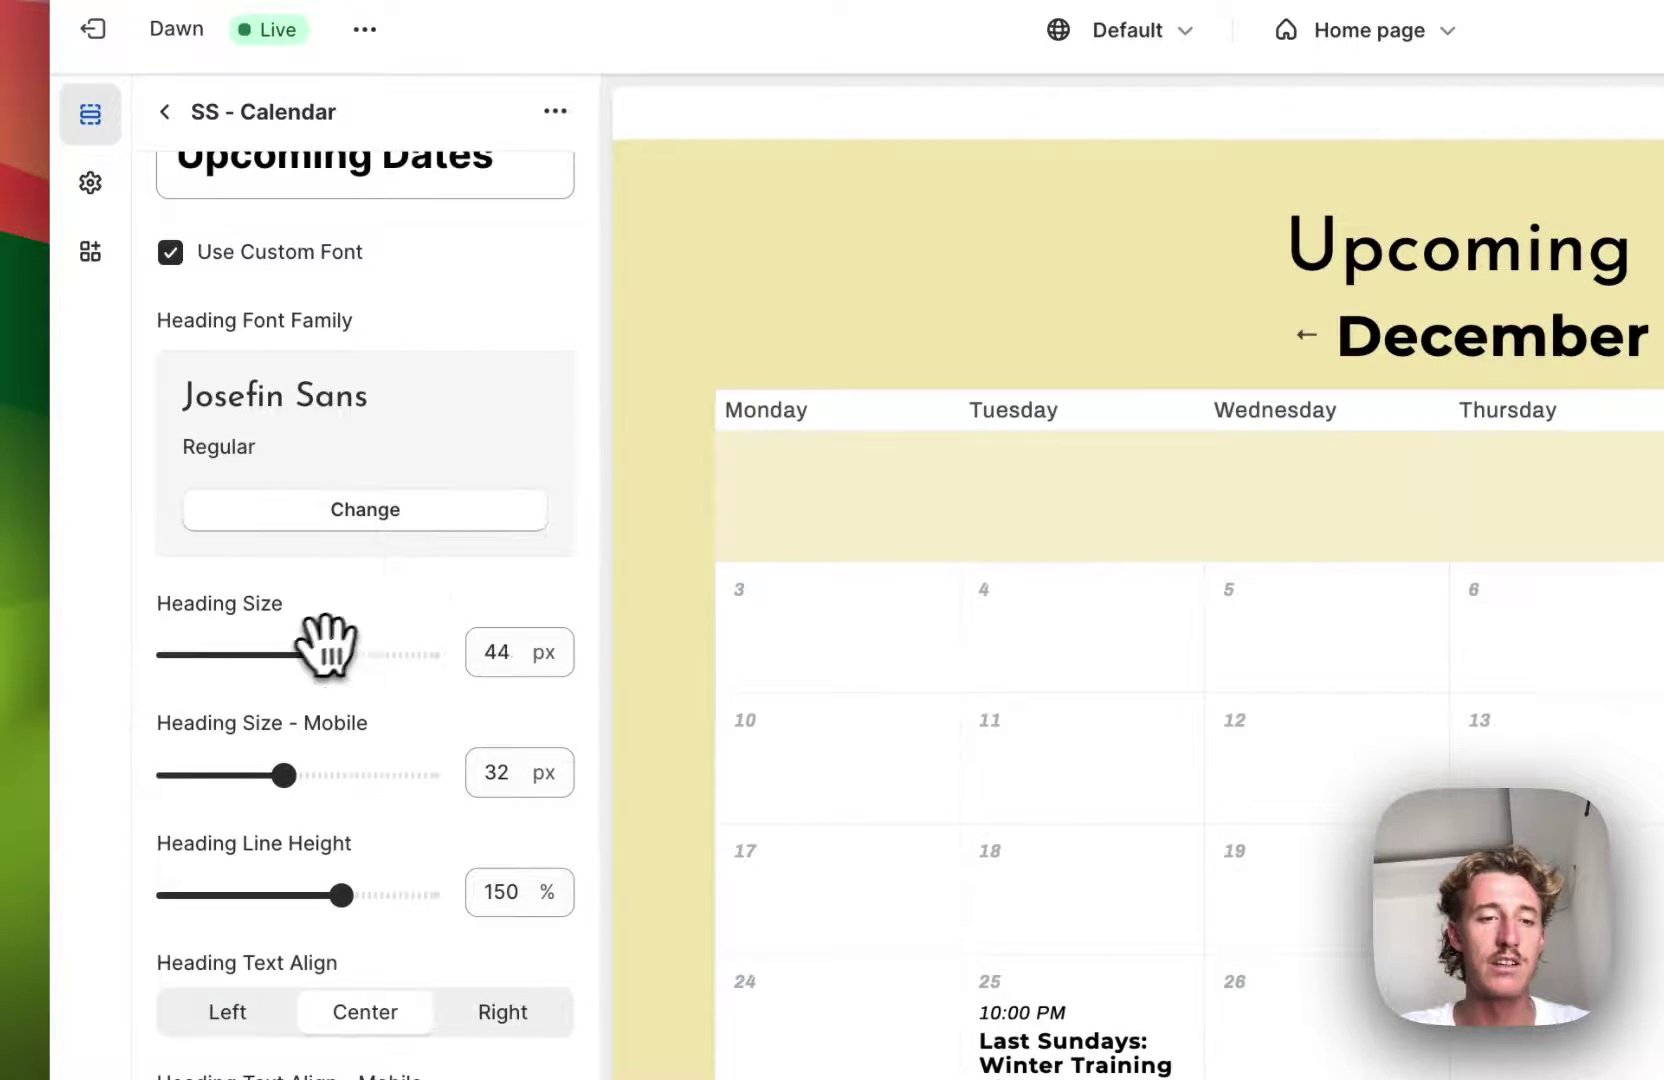
{"action": "left_click_drag", "start_coordinate": [398, 650], "coordinate": [392, 646]}
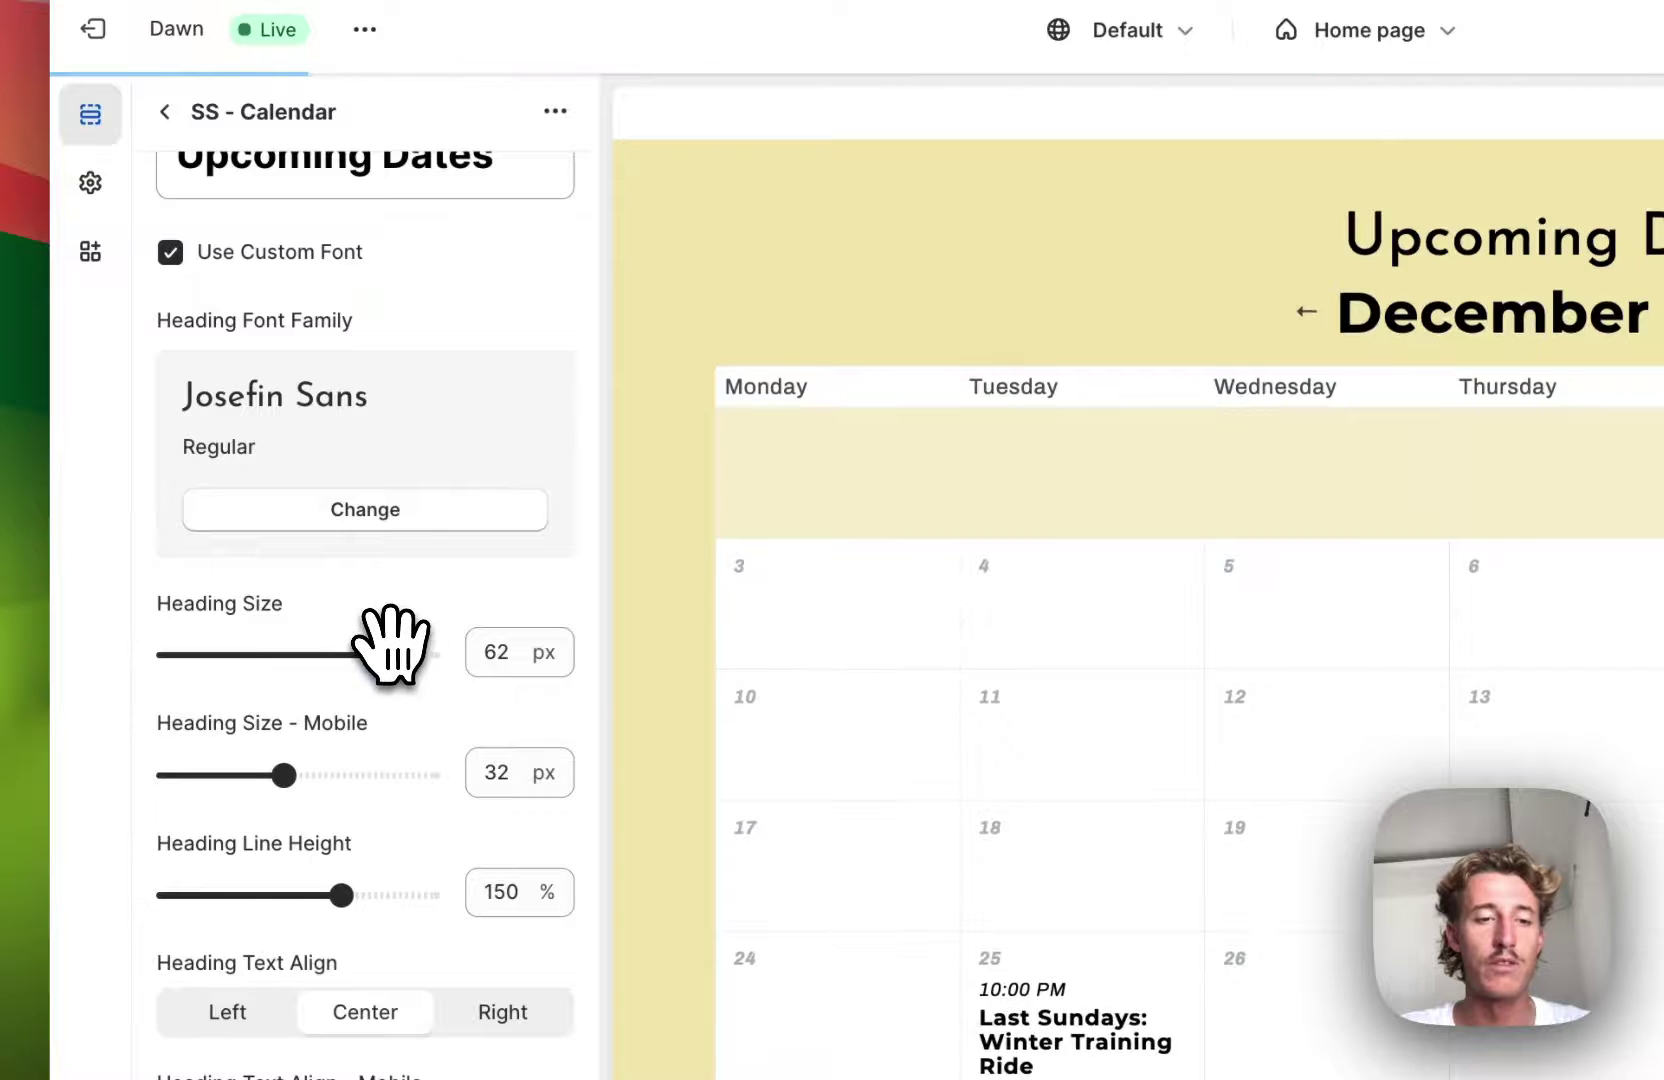
- Shrink the current month label to 24 px and bring up its font choices
{"action": "scroll", "coordinate": [438, 513], "scroll_direction": "down", "scroll_amount": 4}
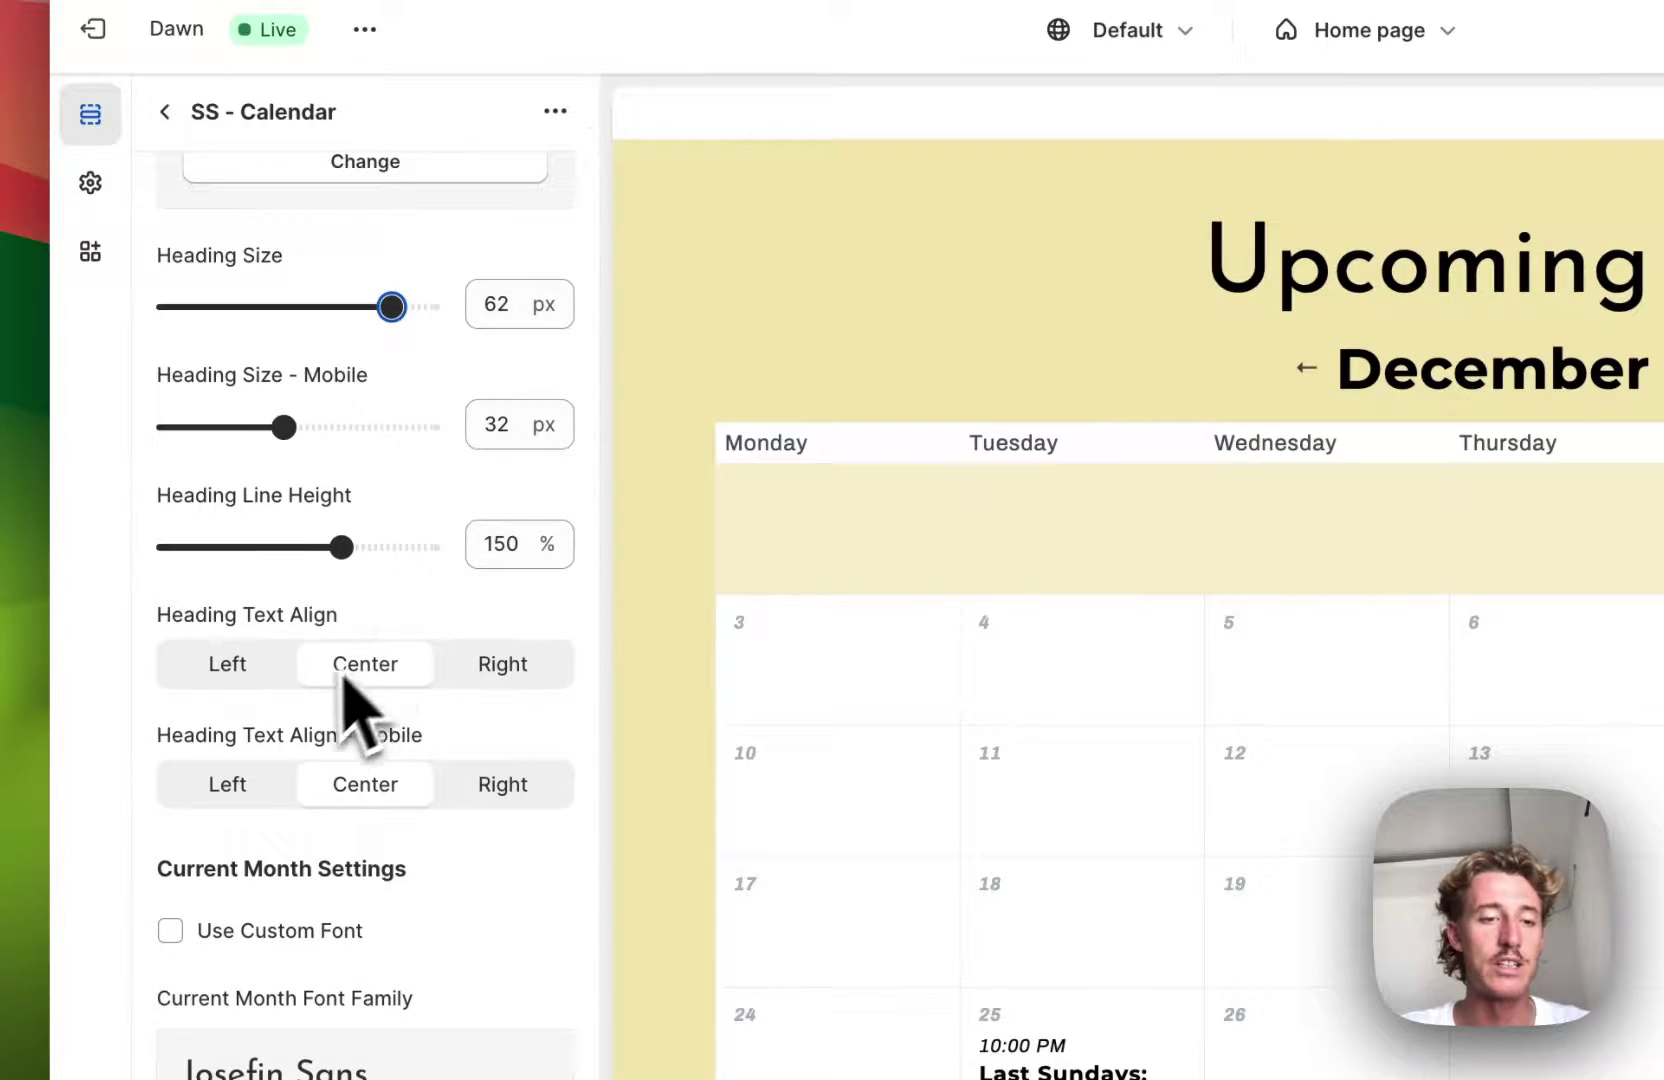
{"action": "scroll", "coordinate": [340, 678], "scroll_direction": "down", "scroll_amount": 8}
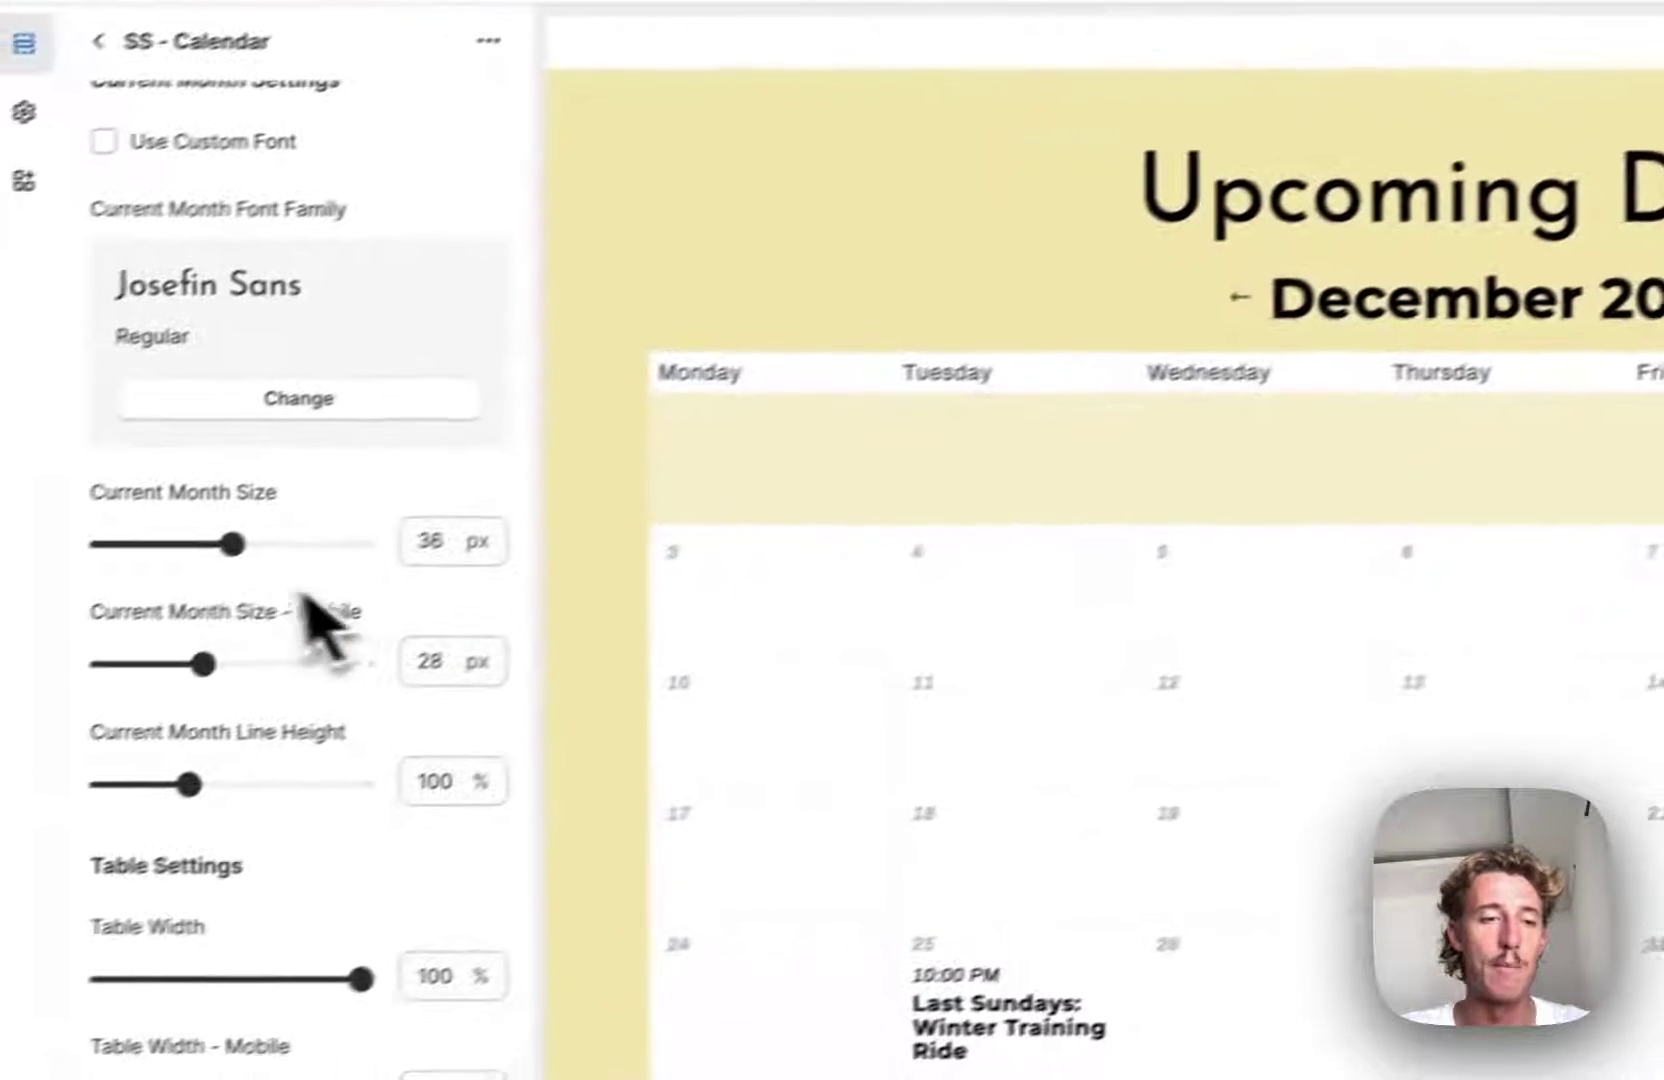
{"action": "left_click_drag", "start_coordinate": [298, 614], "coordinate": [256, 624]}
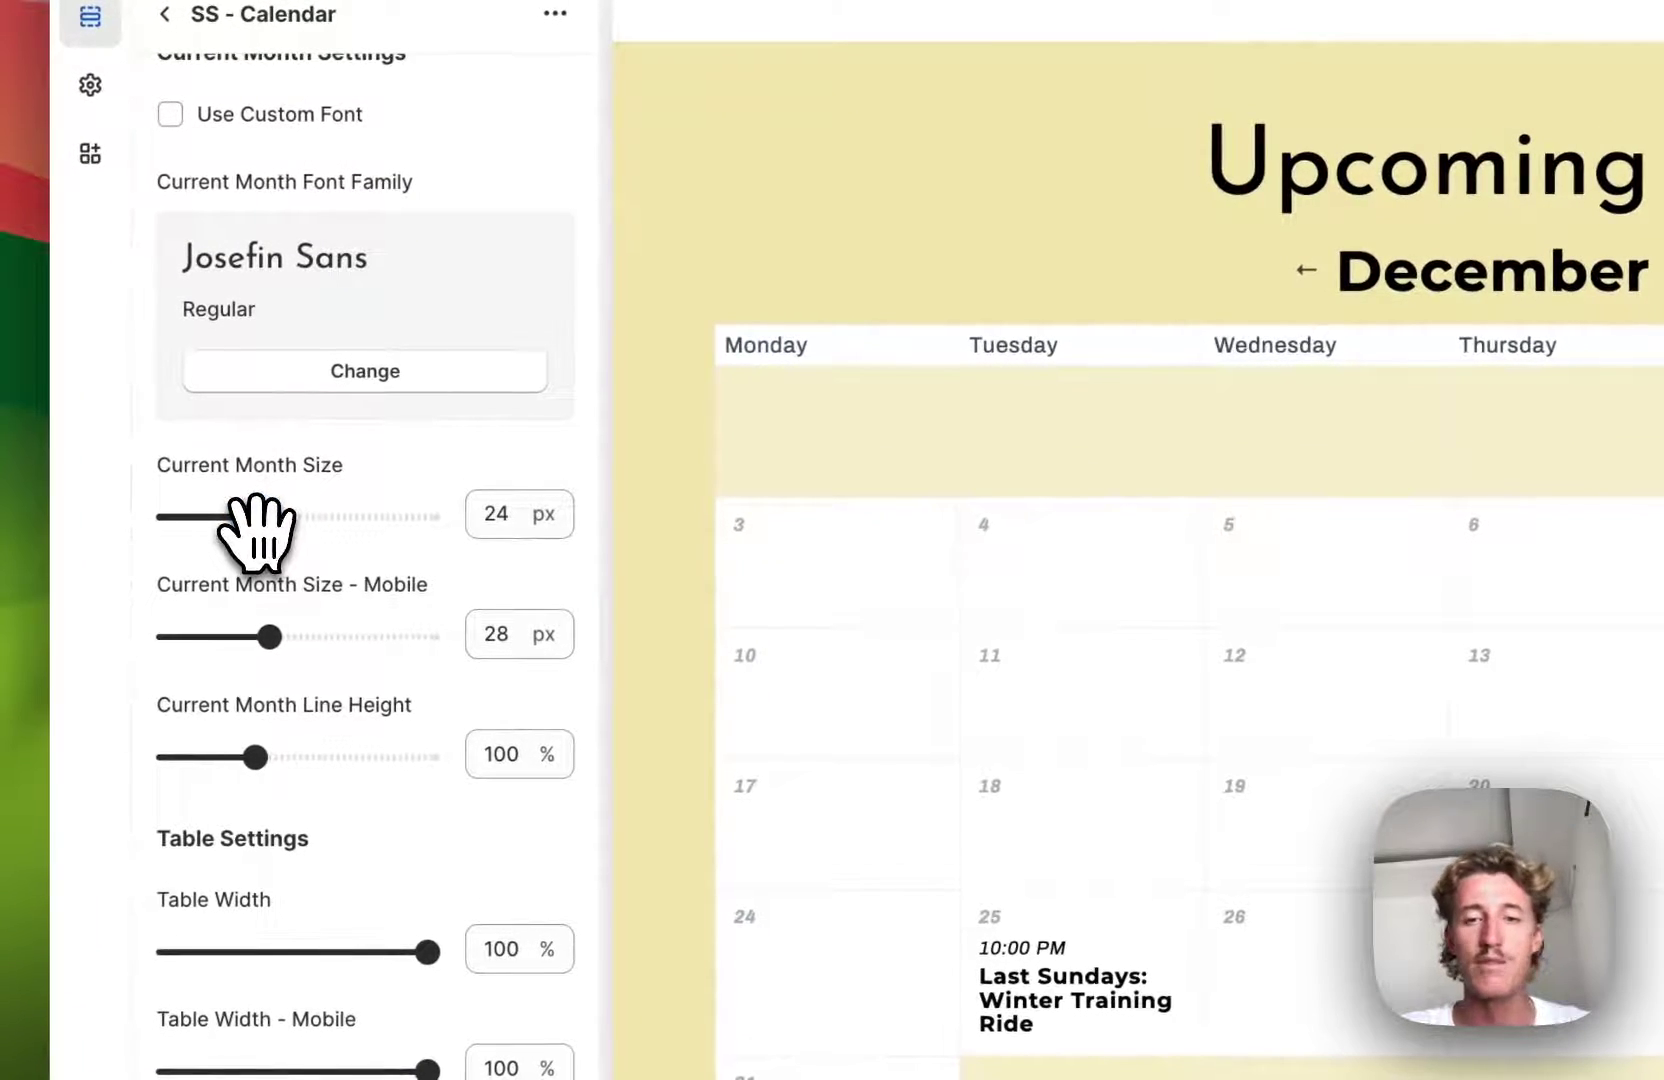
{"action": "scroll", "coordinate": [390, 383], "scroll_direction": "down", "scroll_amount": 3}
{"action": "scroll", "coordinate": [390, 383], "scroll_direction": "up", "scroll_amount": 5}
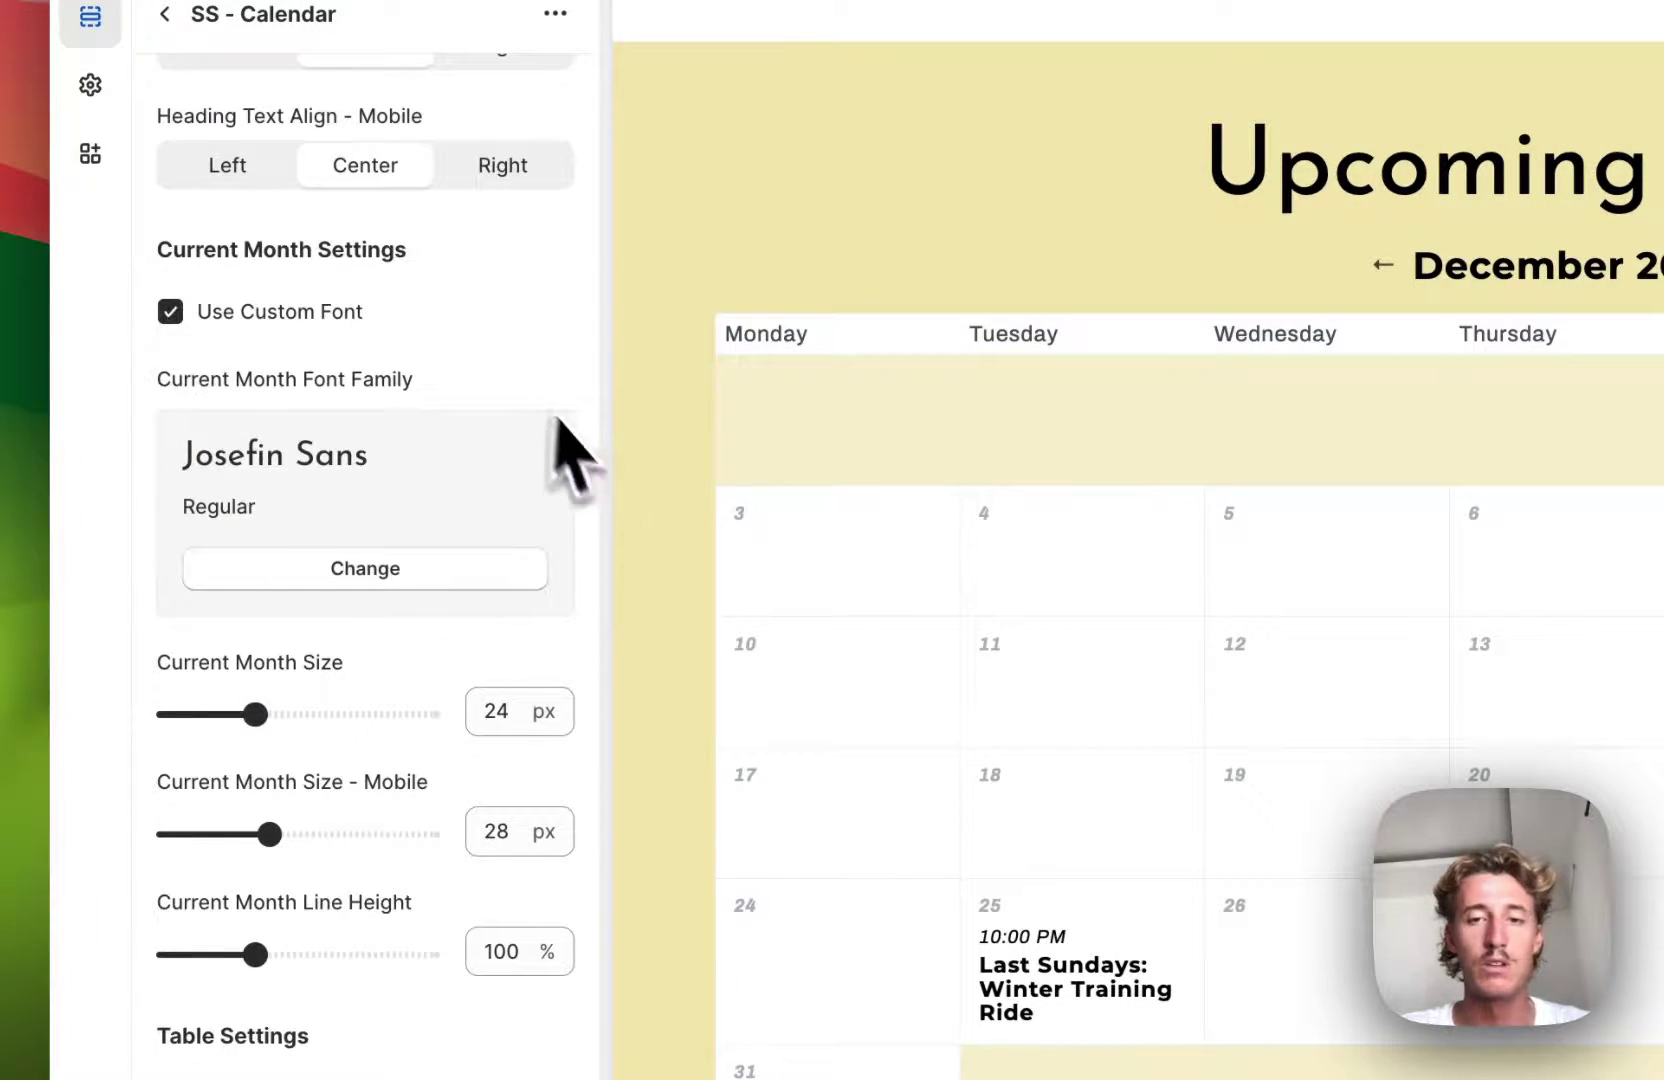
{"action": "left_click", "coordinate": [430, 566]}
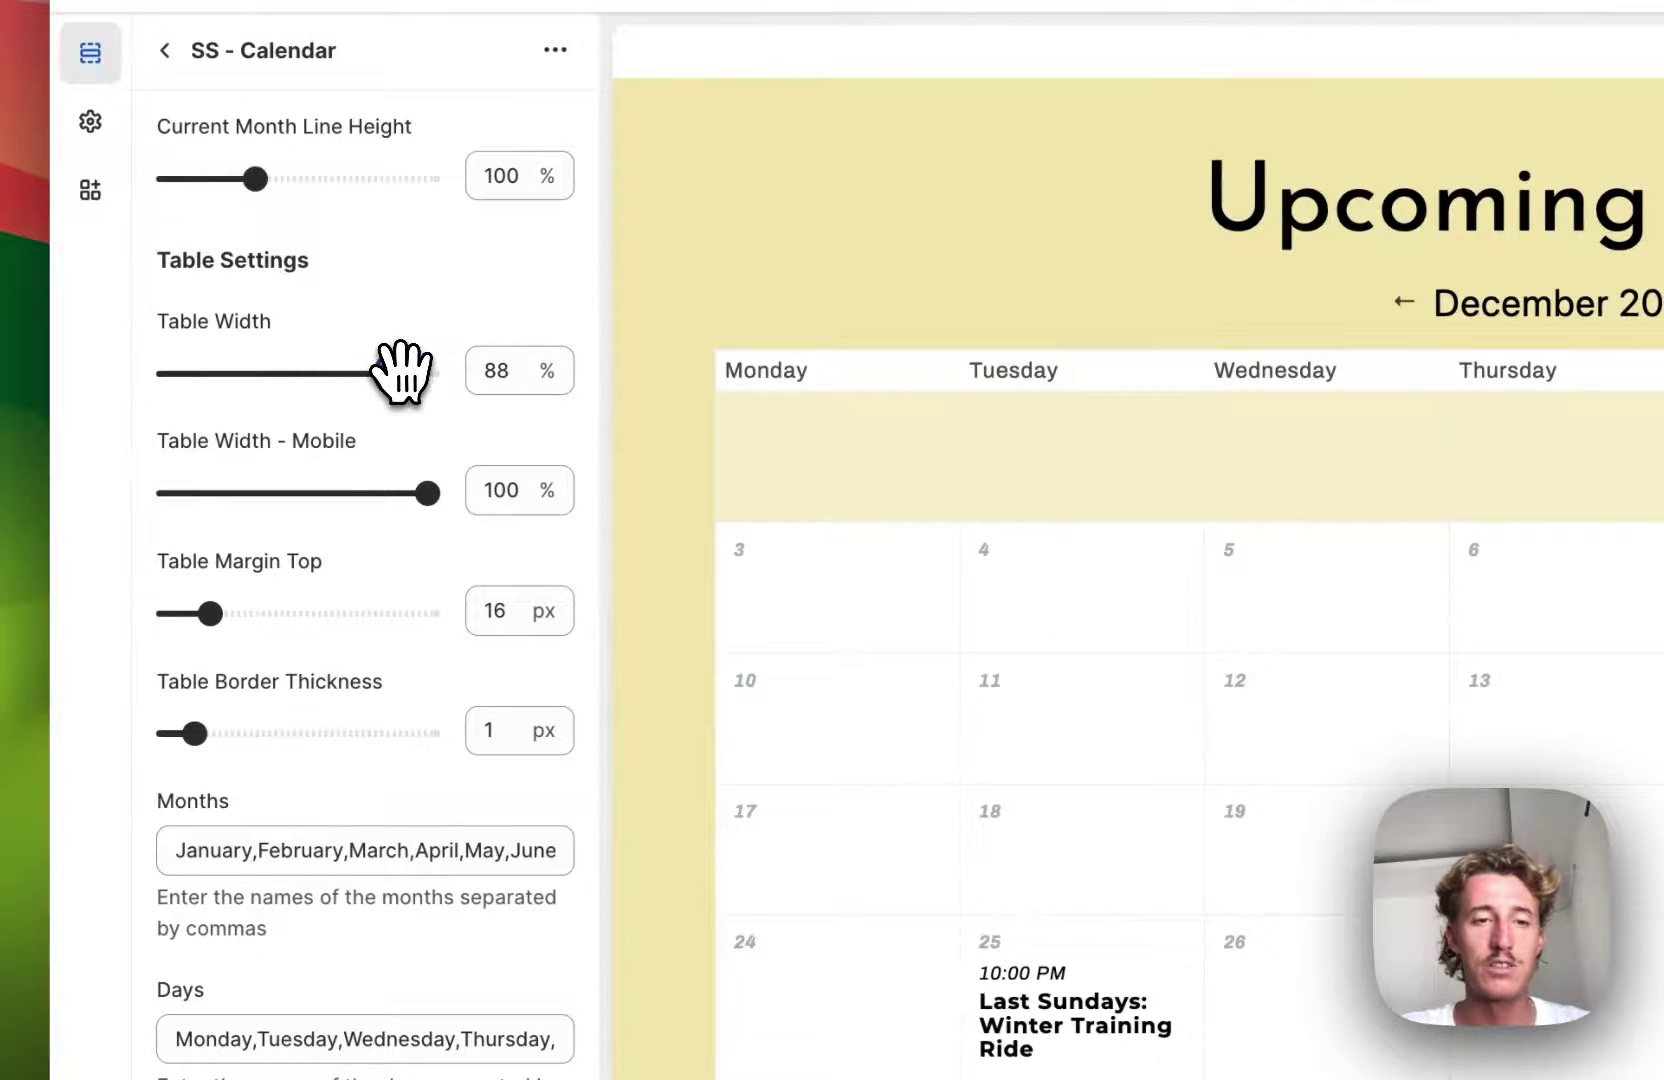
- Widen the calendar table to 100% width
{"action": "left_click_drag", "start_coordinate": [401, 372], "coordinate": [438, 371]}
{"action": "scroll", "coordinate": [438, 375], "scroll_direction": "down", "scroll_amount": 4}
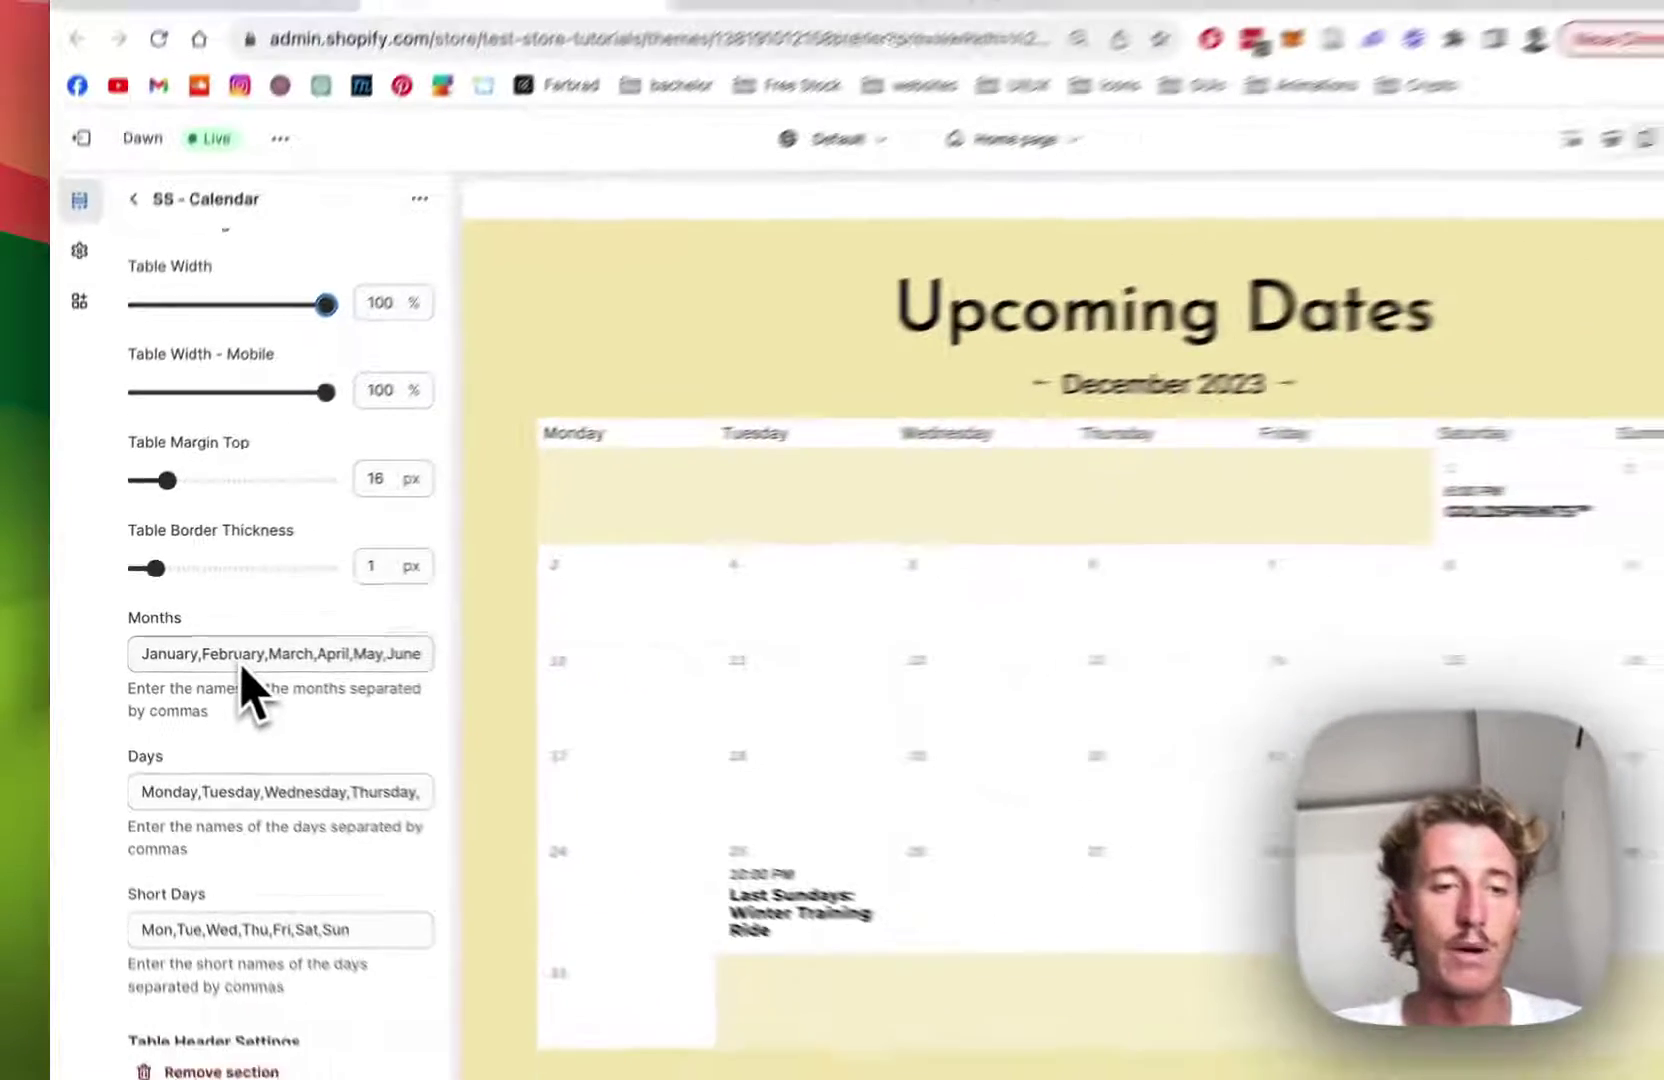
{"action": "scroll", "coordinate": [306, 690], "scroll_direction": "right", "scroll_amount": 5}
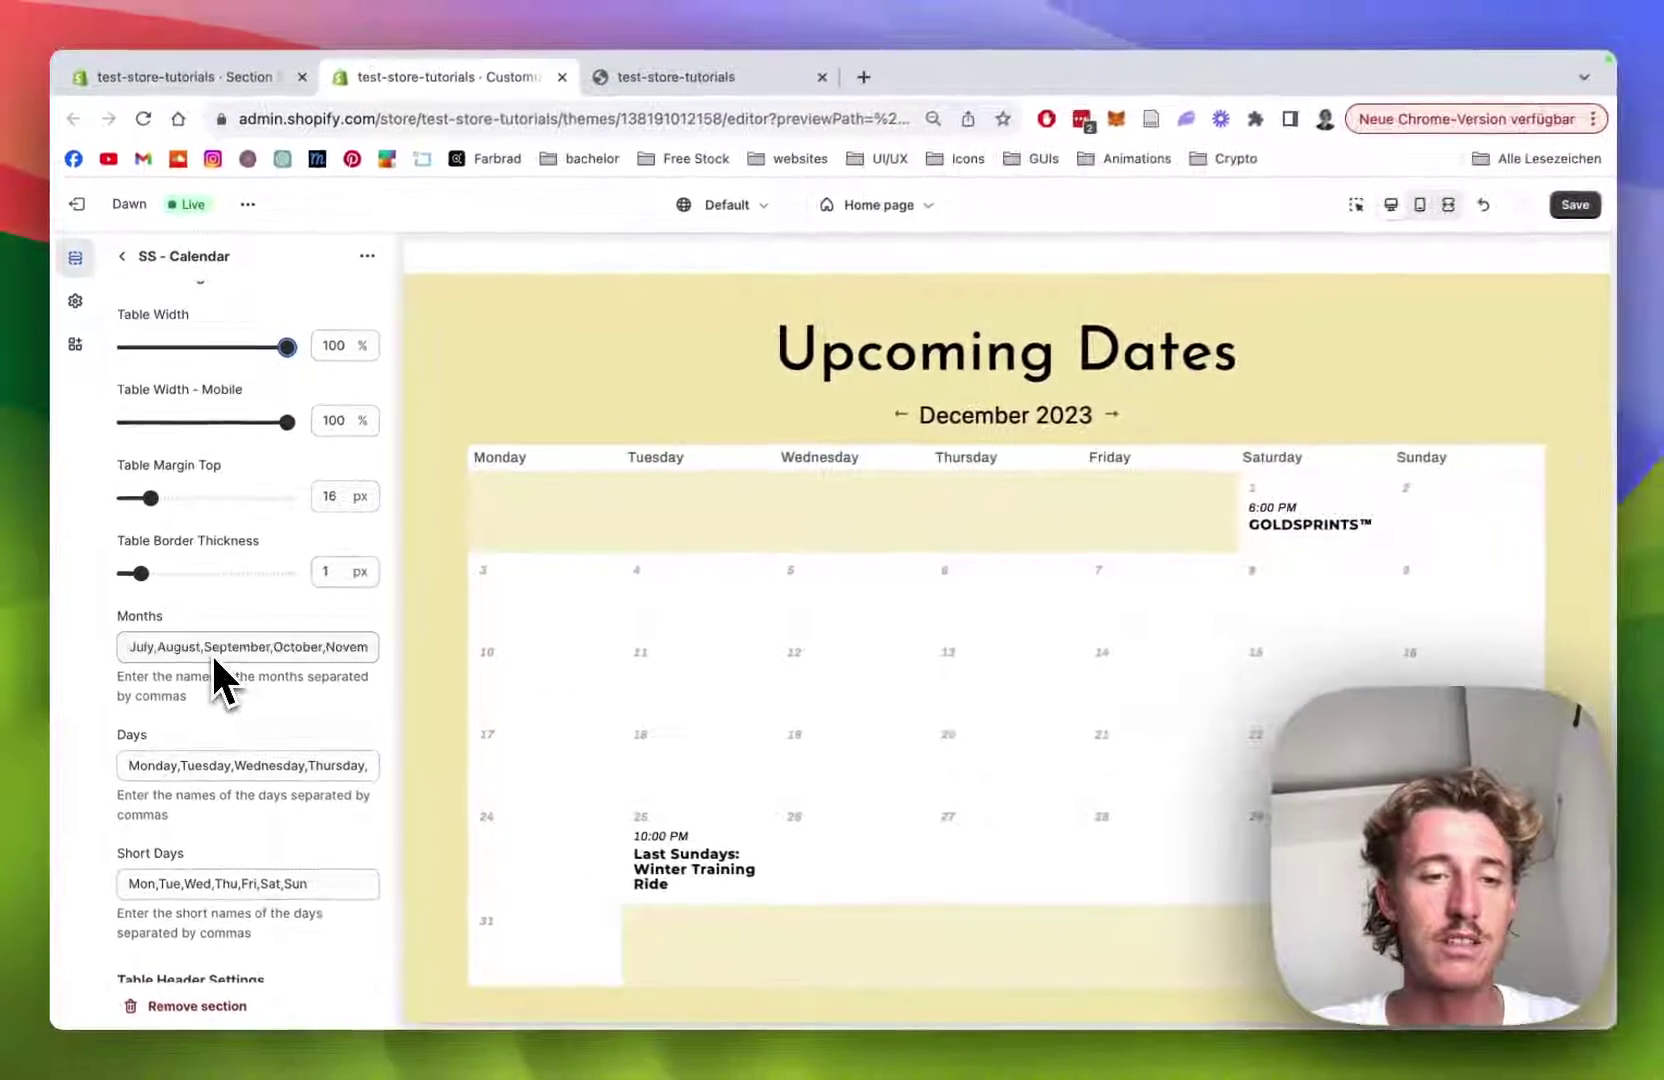
{"action": "scroll", "coordinate": [211, 651], "scroll_direction": "left", "scroll_amount": 5}
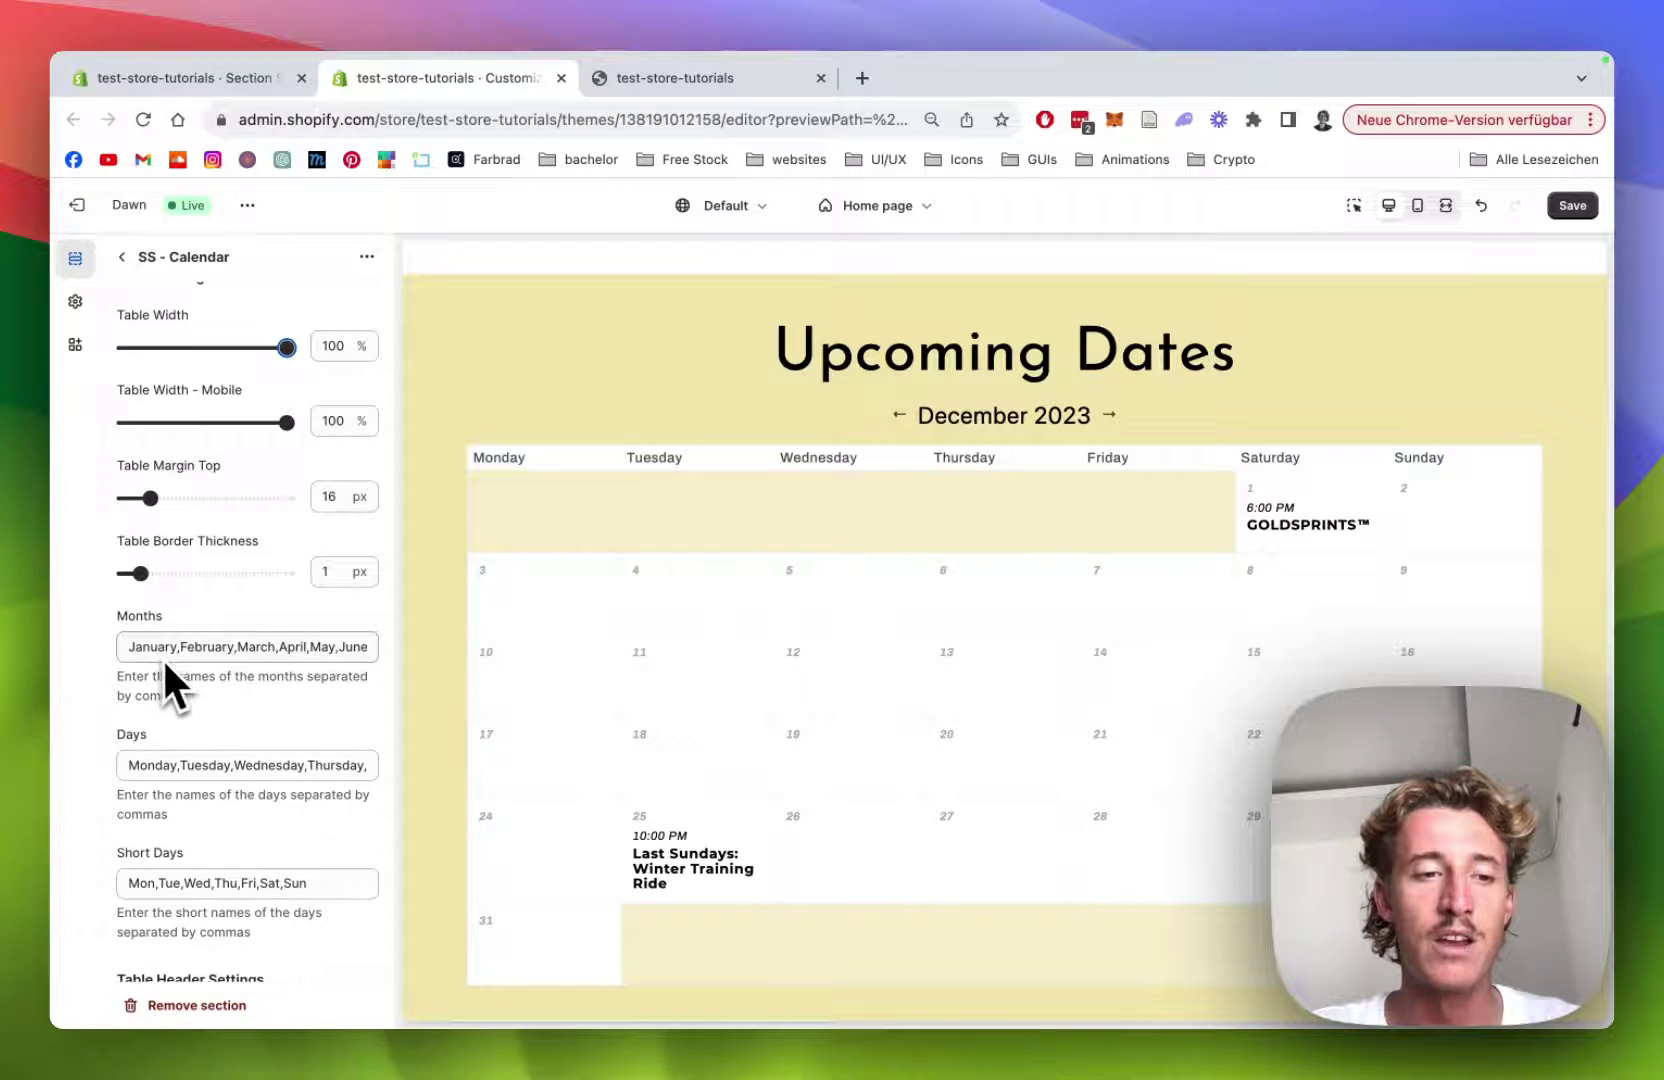
- Set the calendar's day Number Size to 8 px under Body Number Settings
{"action": "scroll", "coordinate": [207, 645], "scroll_direction": "down", "scroll_amount": 1}
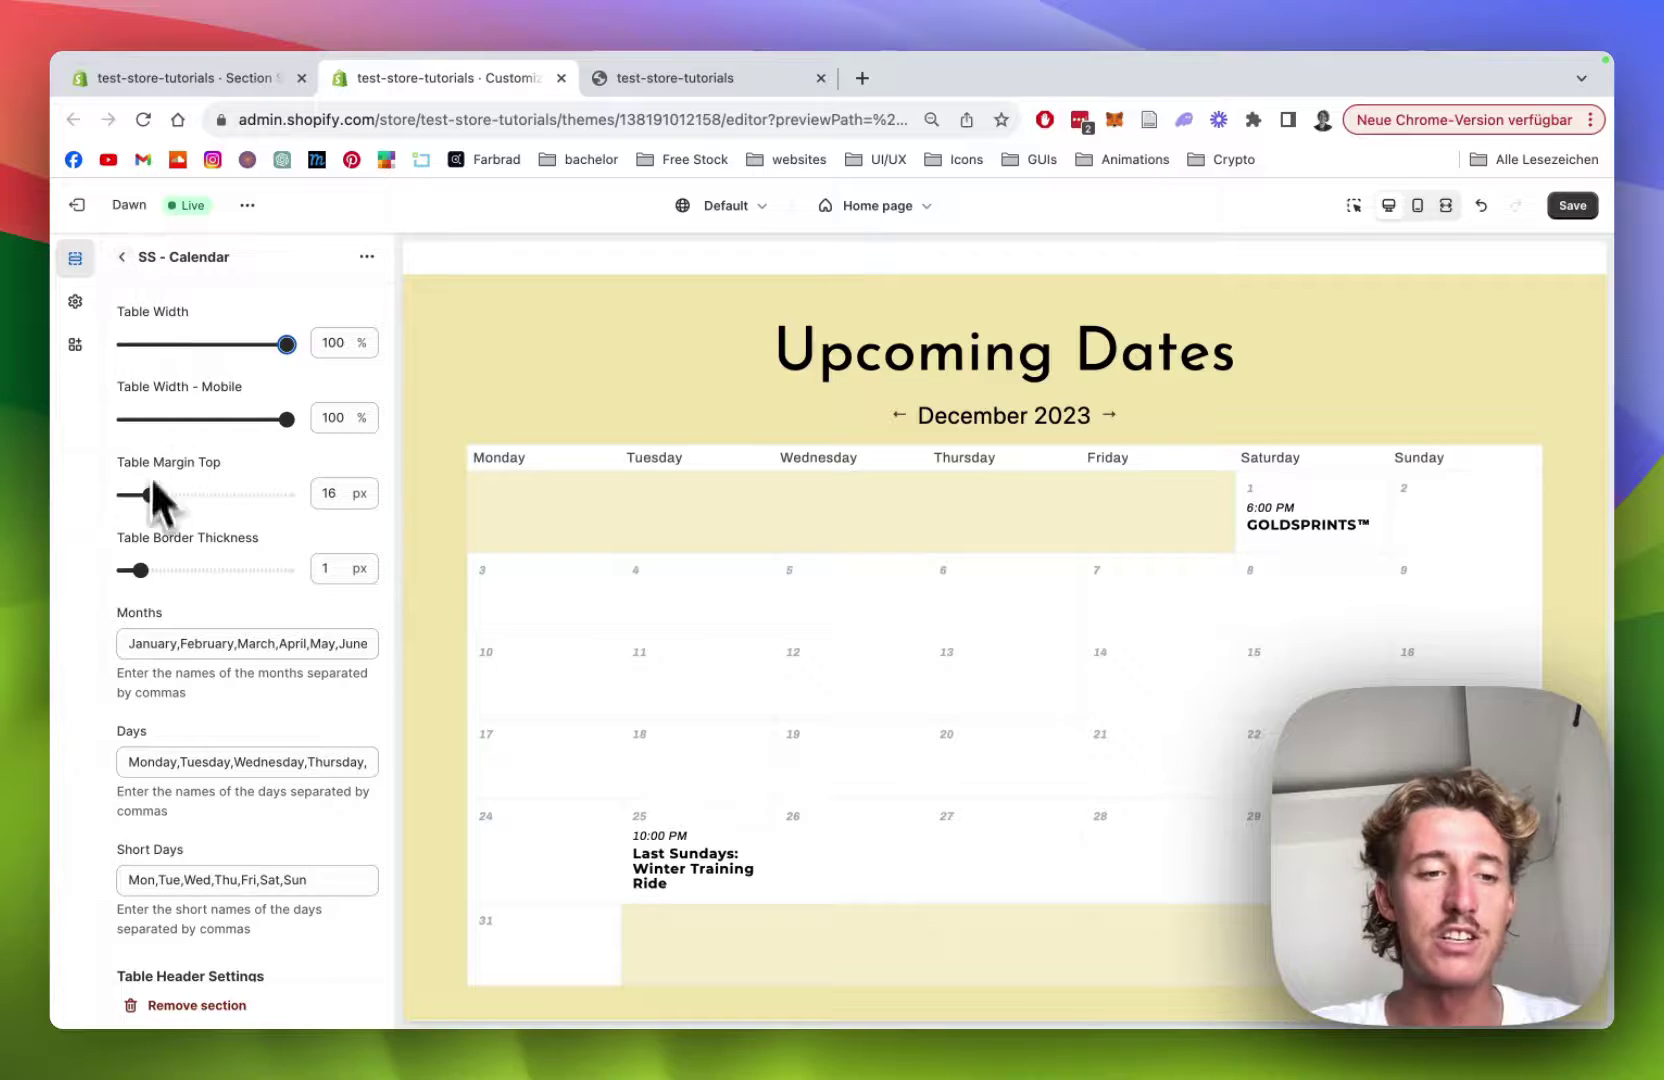
{"action": "scroll", "coordinate": [215, 650], "scroll_direction": "down", "scroll_amount": 3}
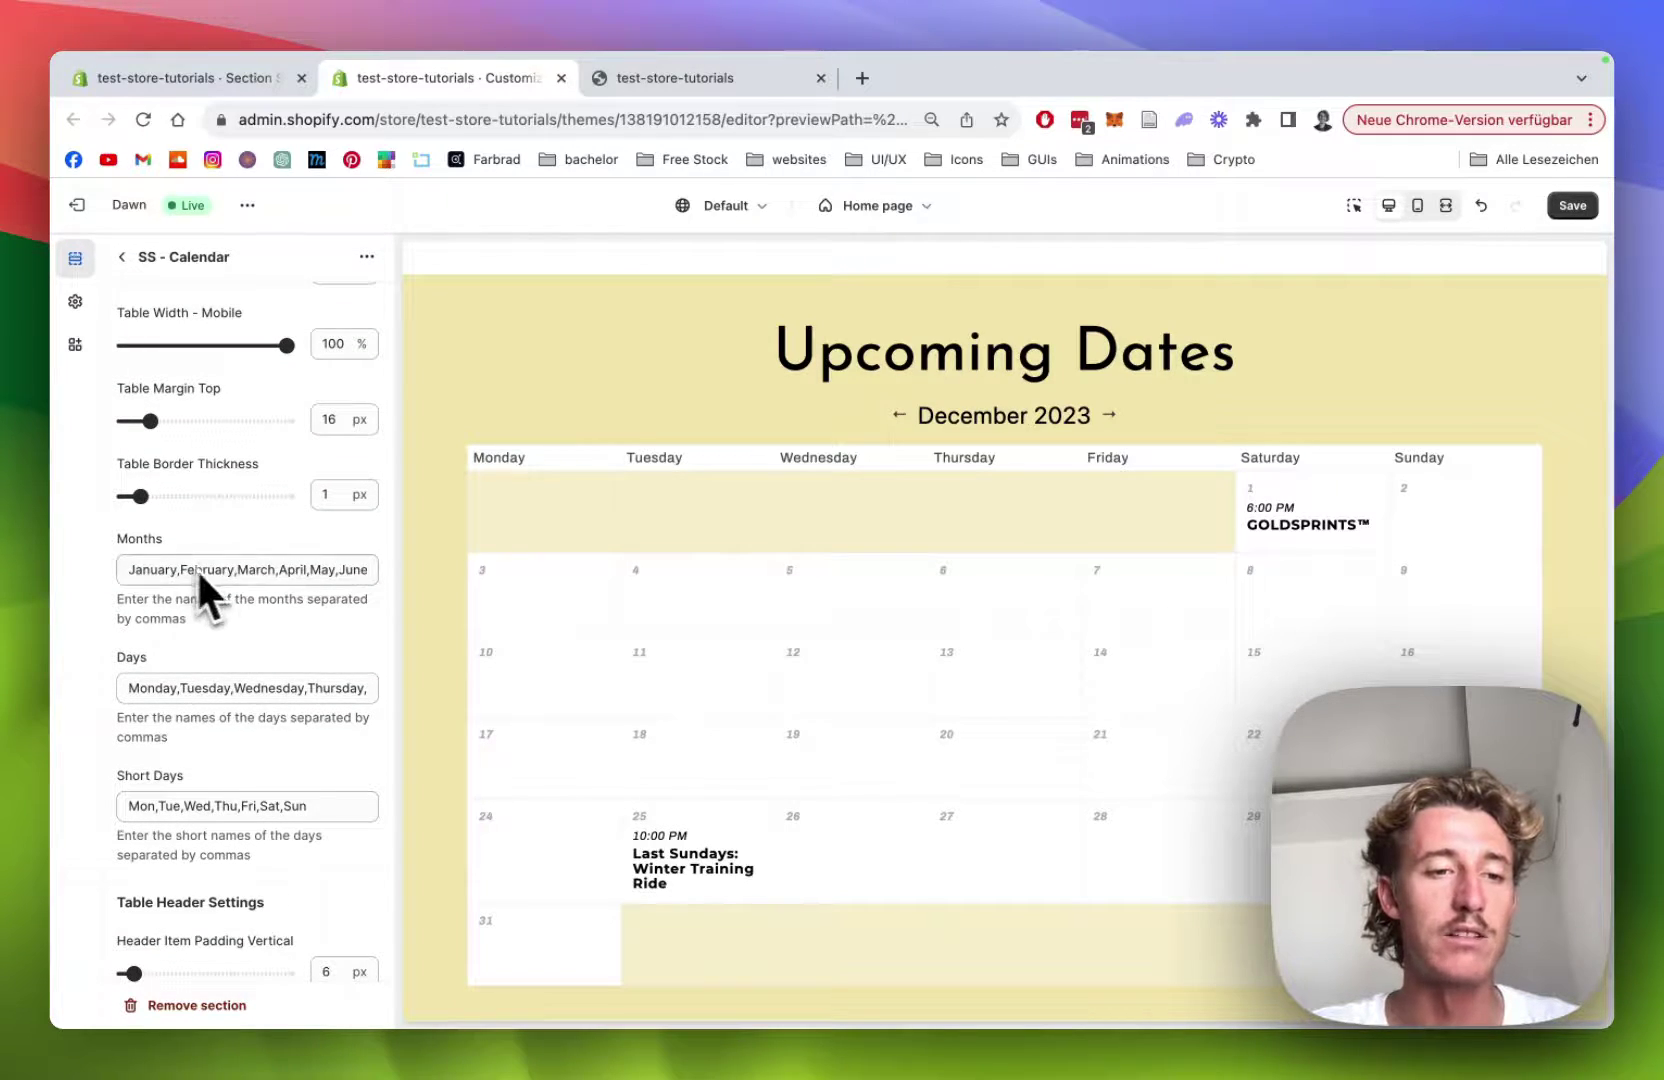
{"action": "scroll", "coordinate": [278, 590], "scroll_direction": "down", "scroll_amount": 1}
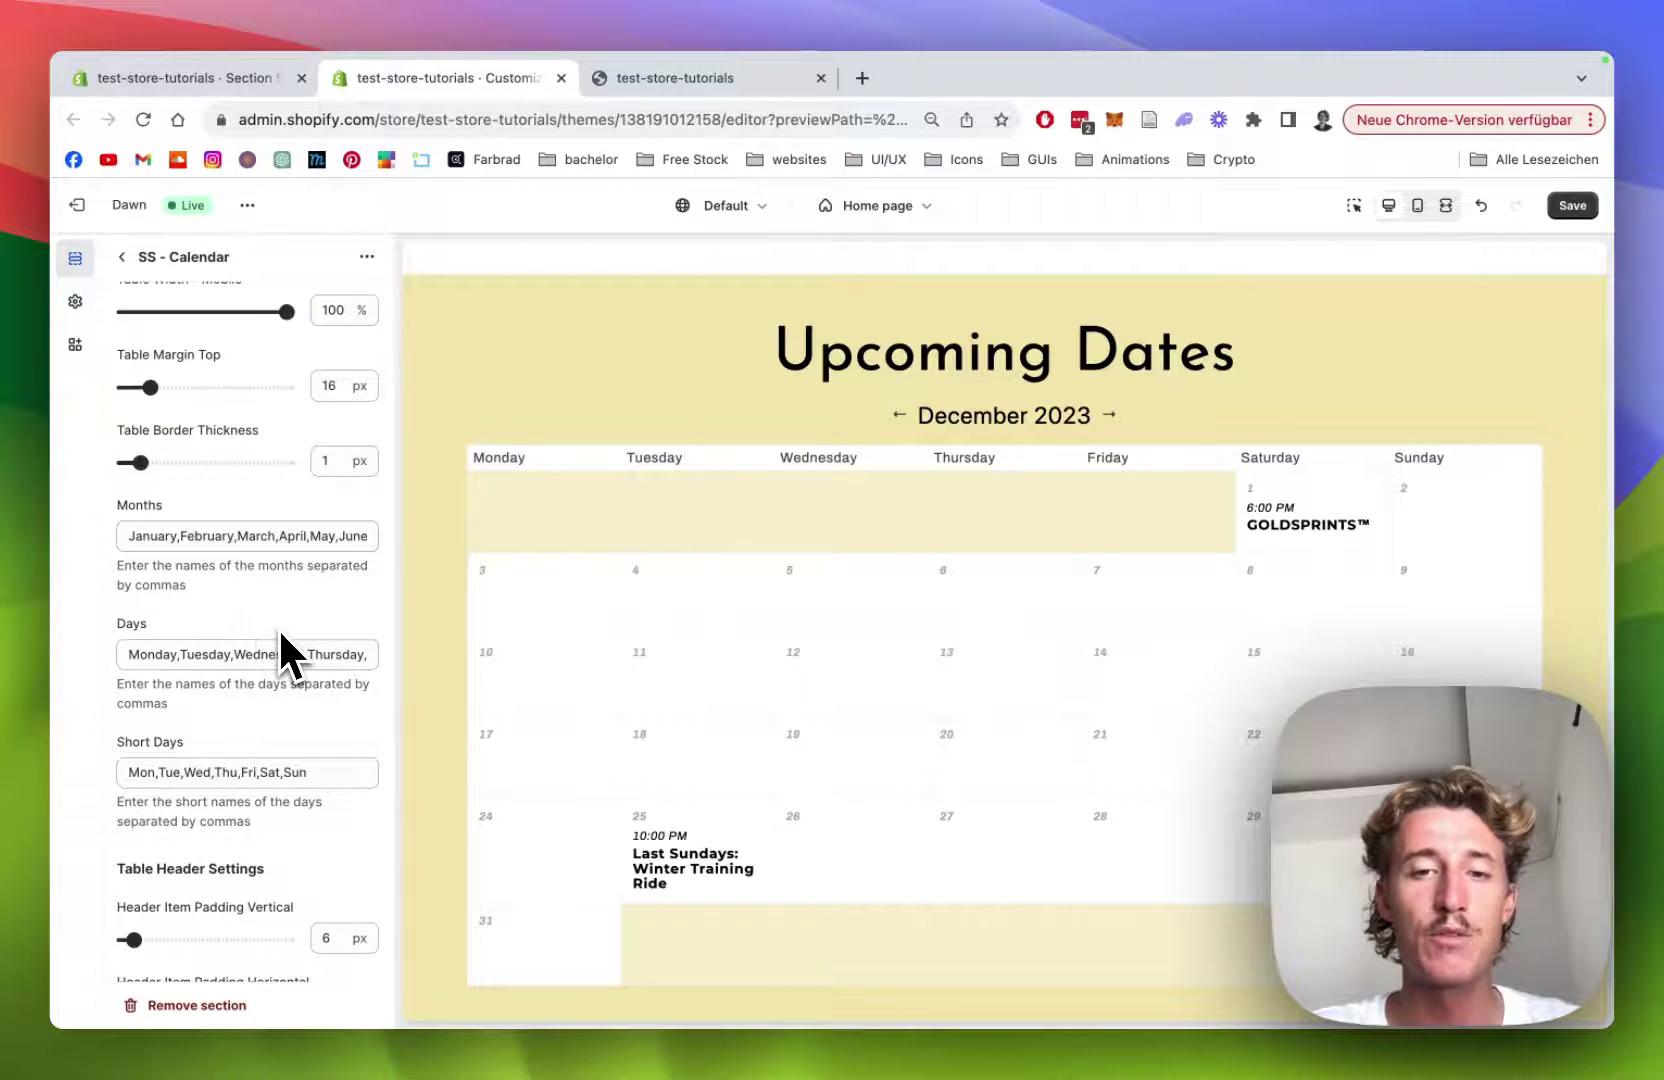
{"action": "scroll", "coordinate": [280, 655], "scroll_direction": "down", "scroll_amount": 3}
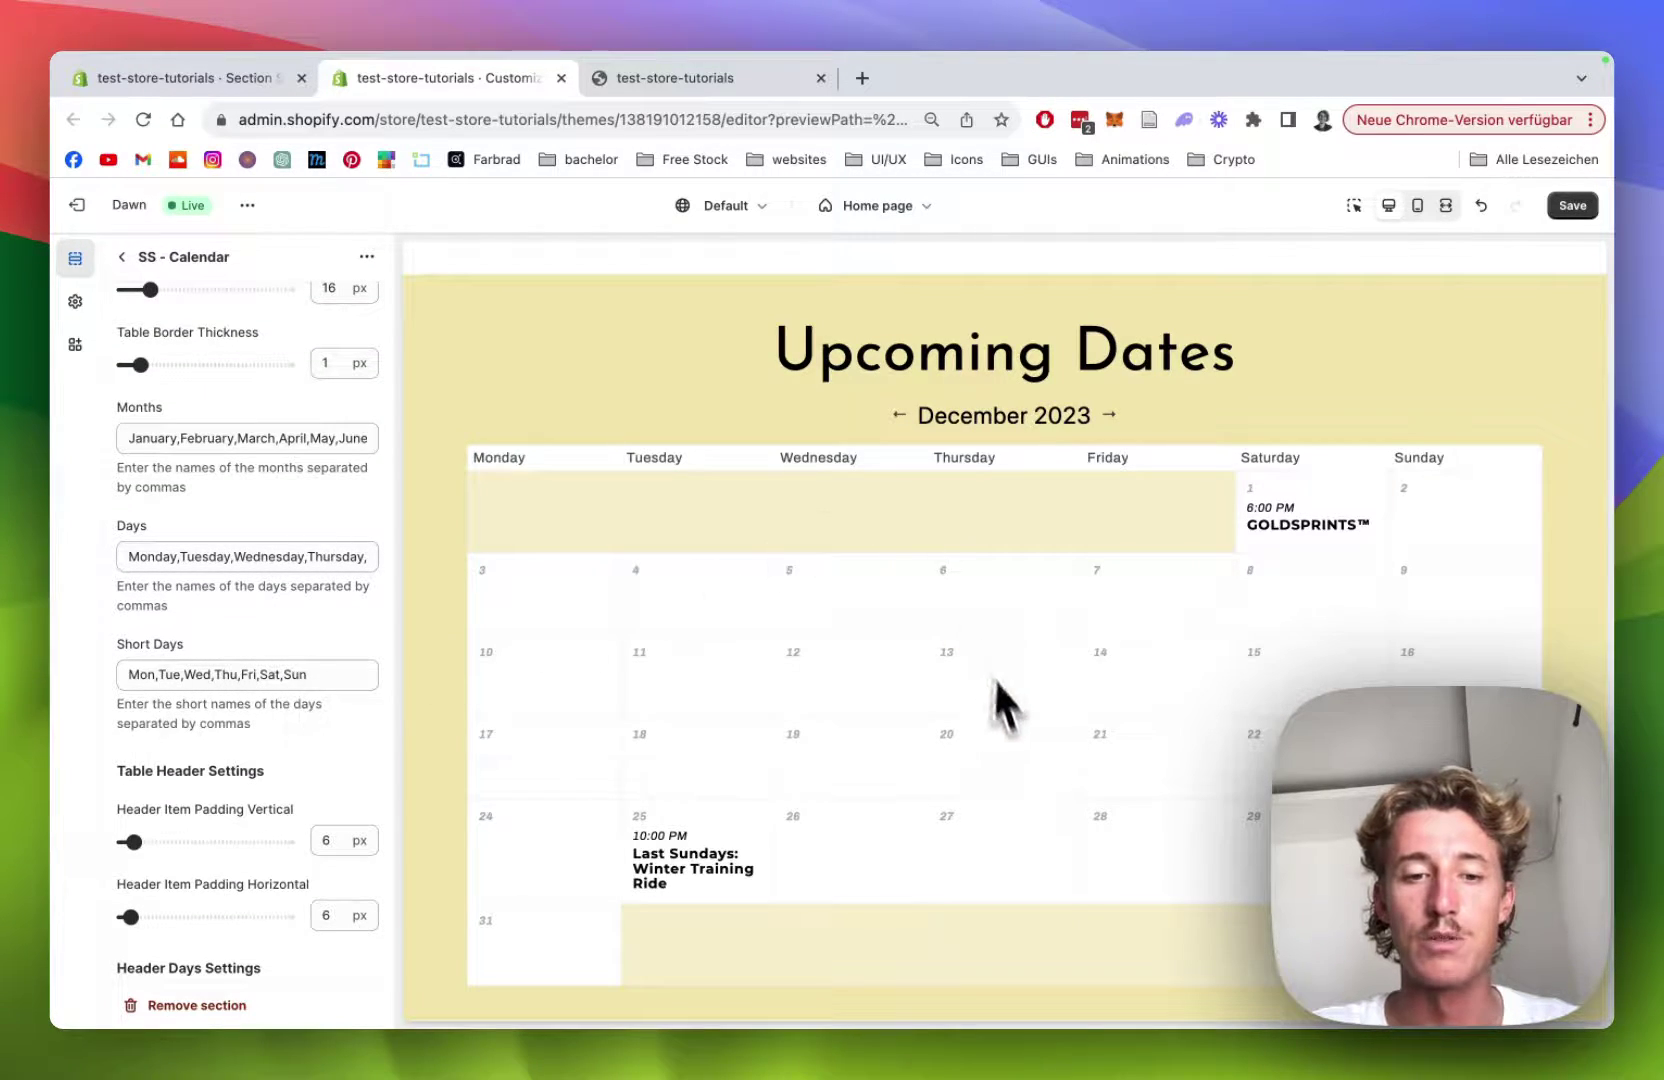
{"action": "mouse_move", "coordinate": [697, 828]}
{"action": "scroll", "coordinate": [240, 625], "scroll_direction": "down", "scroll_amount": 10}
{"action": "scroll", "coordinate": [287, 407], "scroll_direction": "down", "scroll_amount": 20}
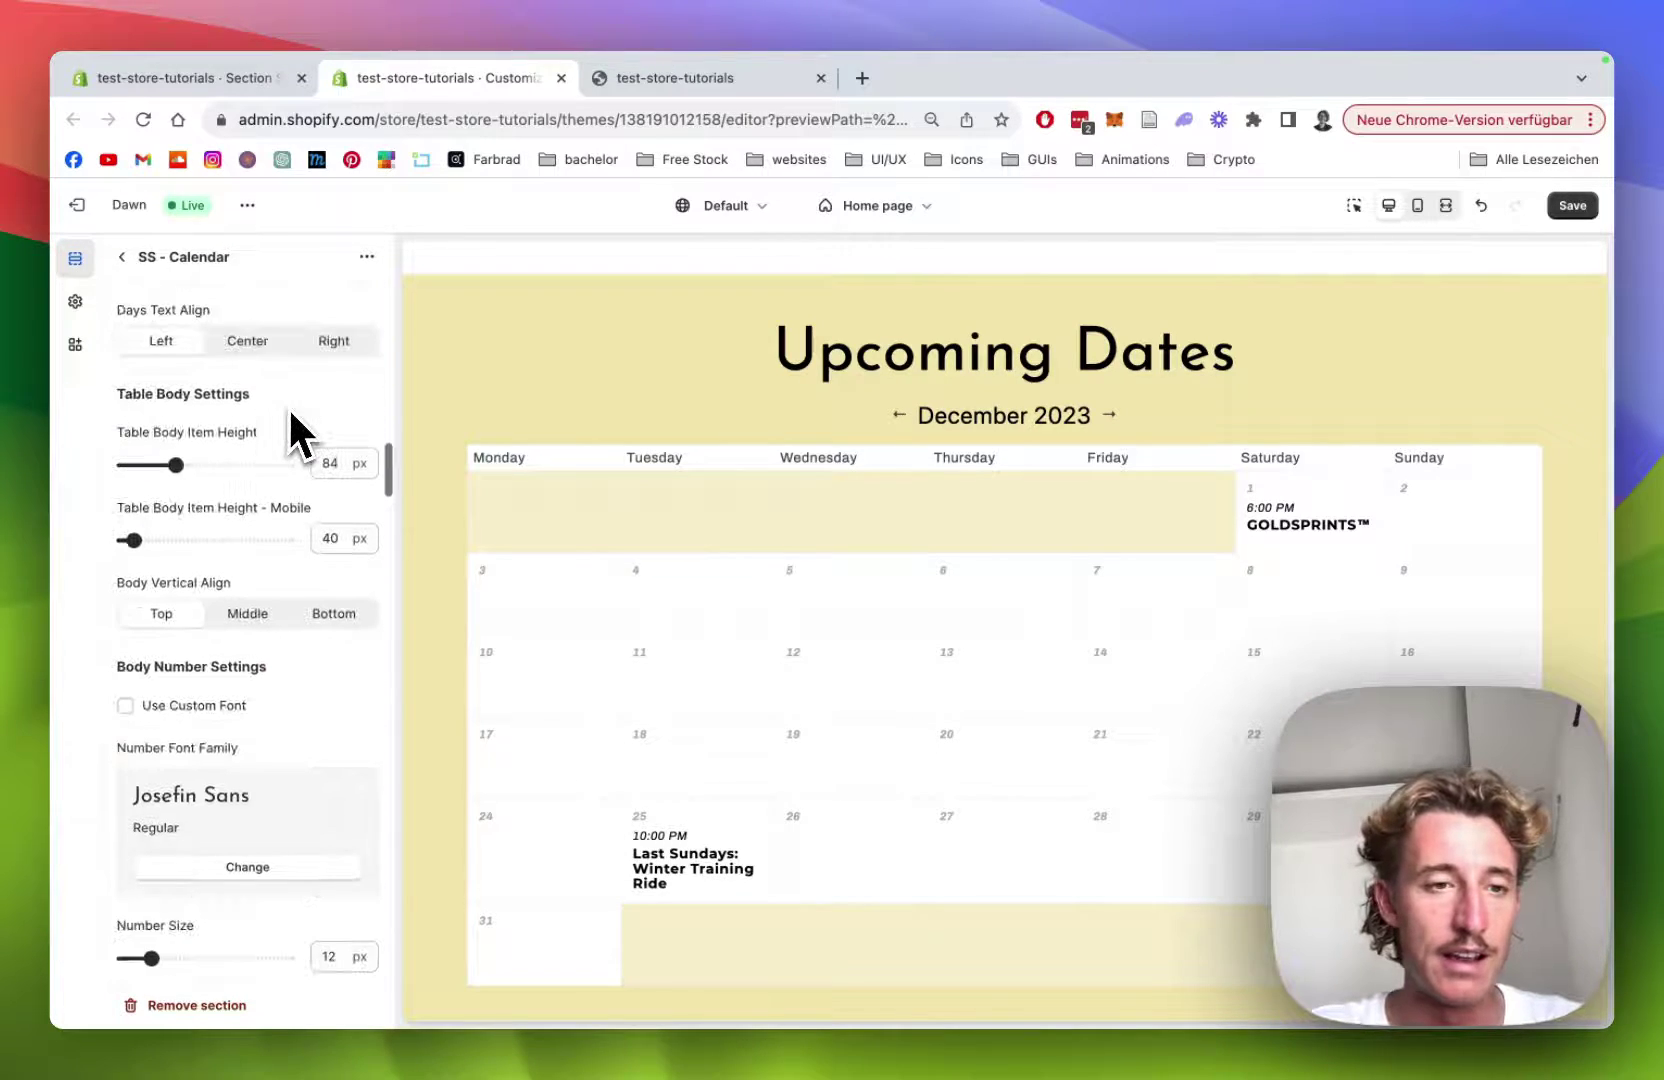
{"action": "scroll", "coordinate": [290, 410], "scroll_direction": "down", "scroll_amount": 3}
{"action": "scroll", "coordinate": [289, 406], "scroll_direction": "down", "scroll_amount": 12}
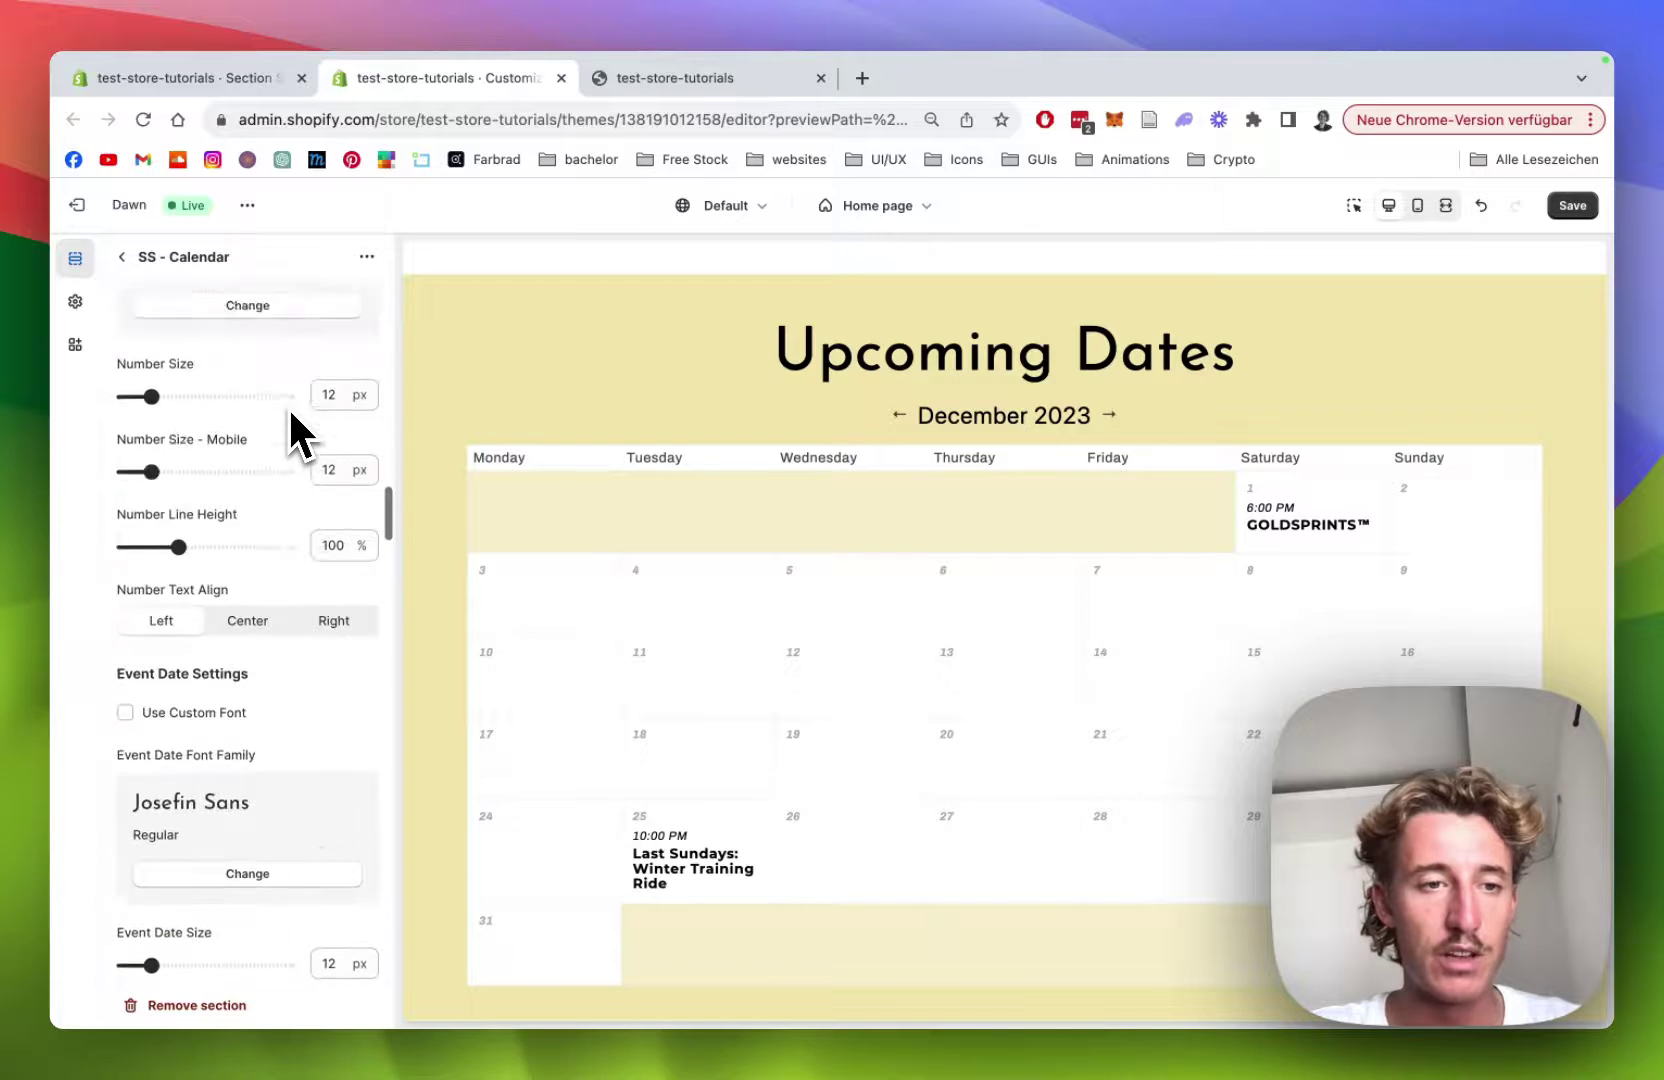
{"action": "scroll", "coordinate": [289, 406], "scroll_direction": "up", "scroll_amount": 2}
{"action": "left_click_drag", "start_coordinate": [151, 468], "coordinate": [169, 467]}
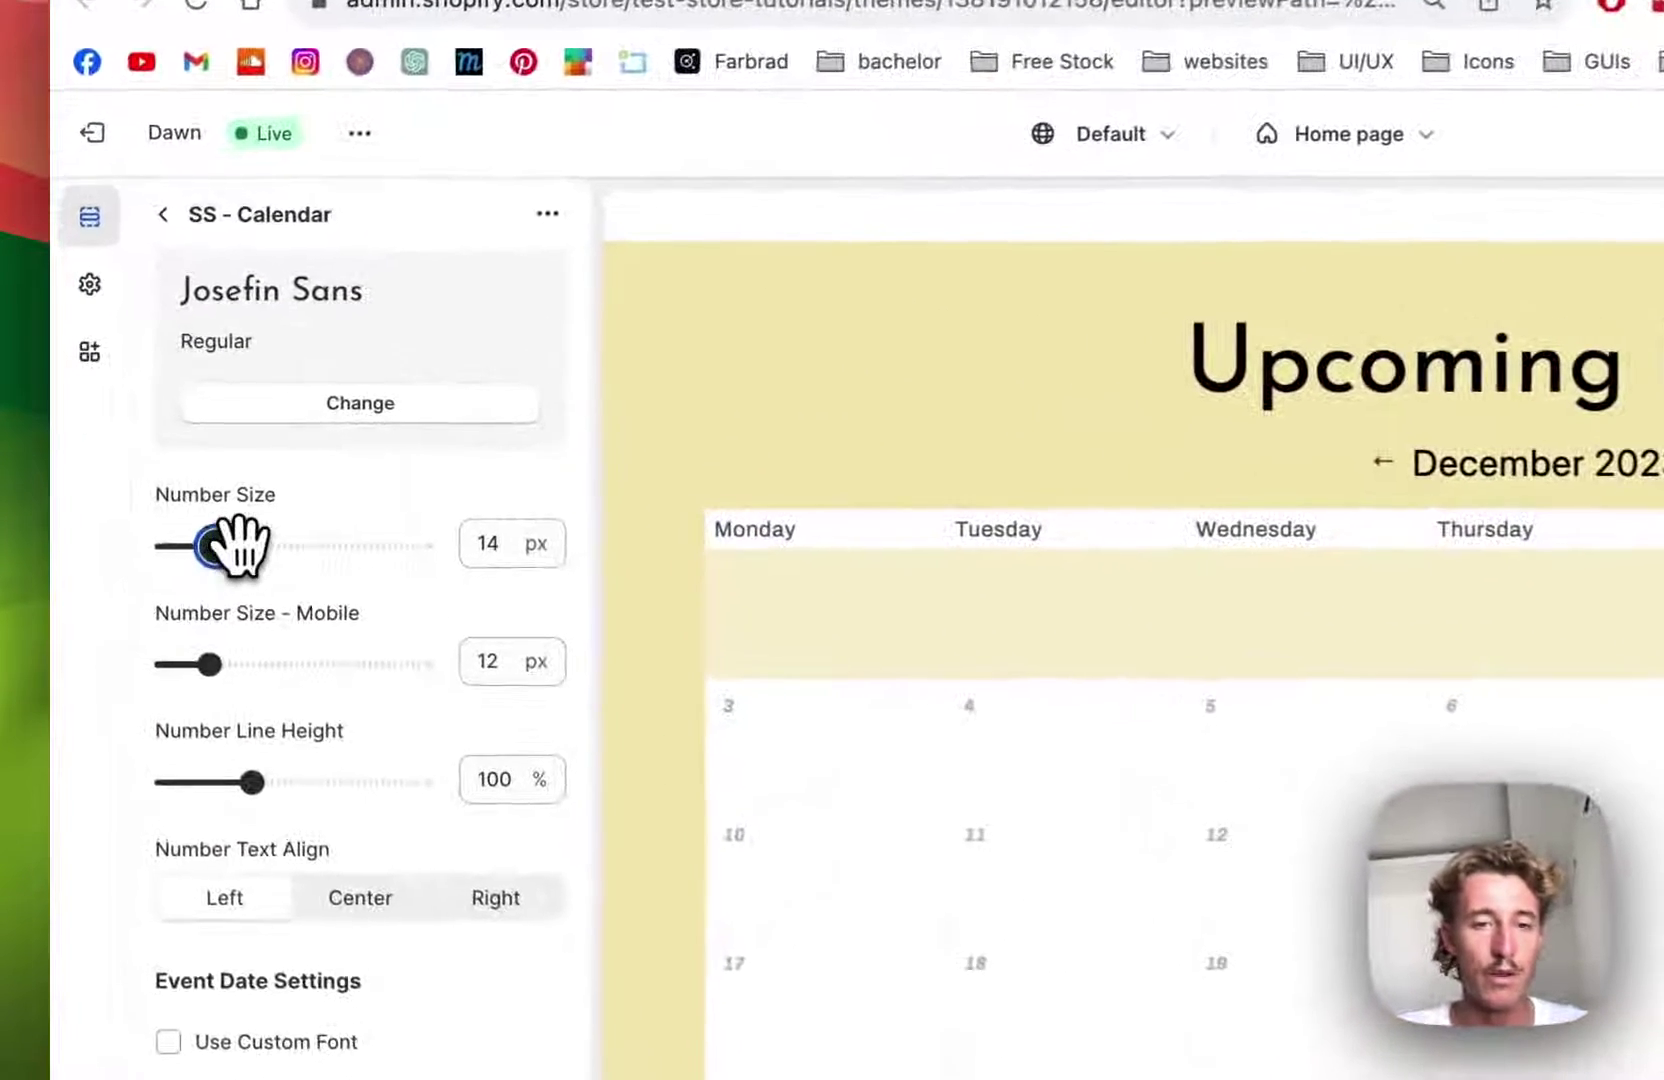
{"action": "left_click_drag", "start_coordinate": [240, 548], "coordinate": [200, 545]}
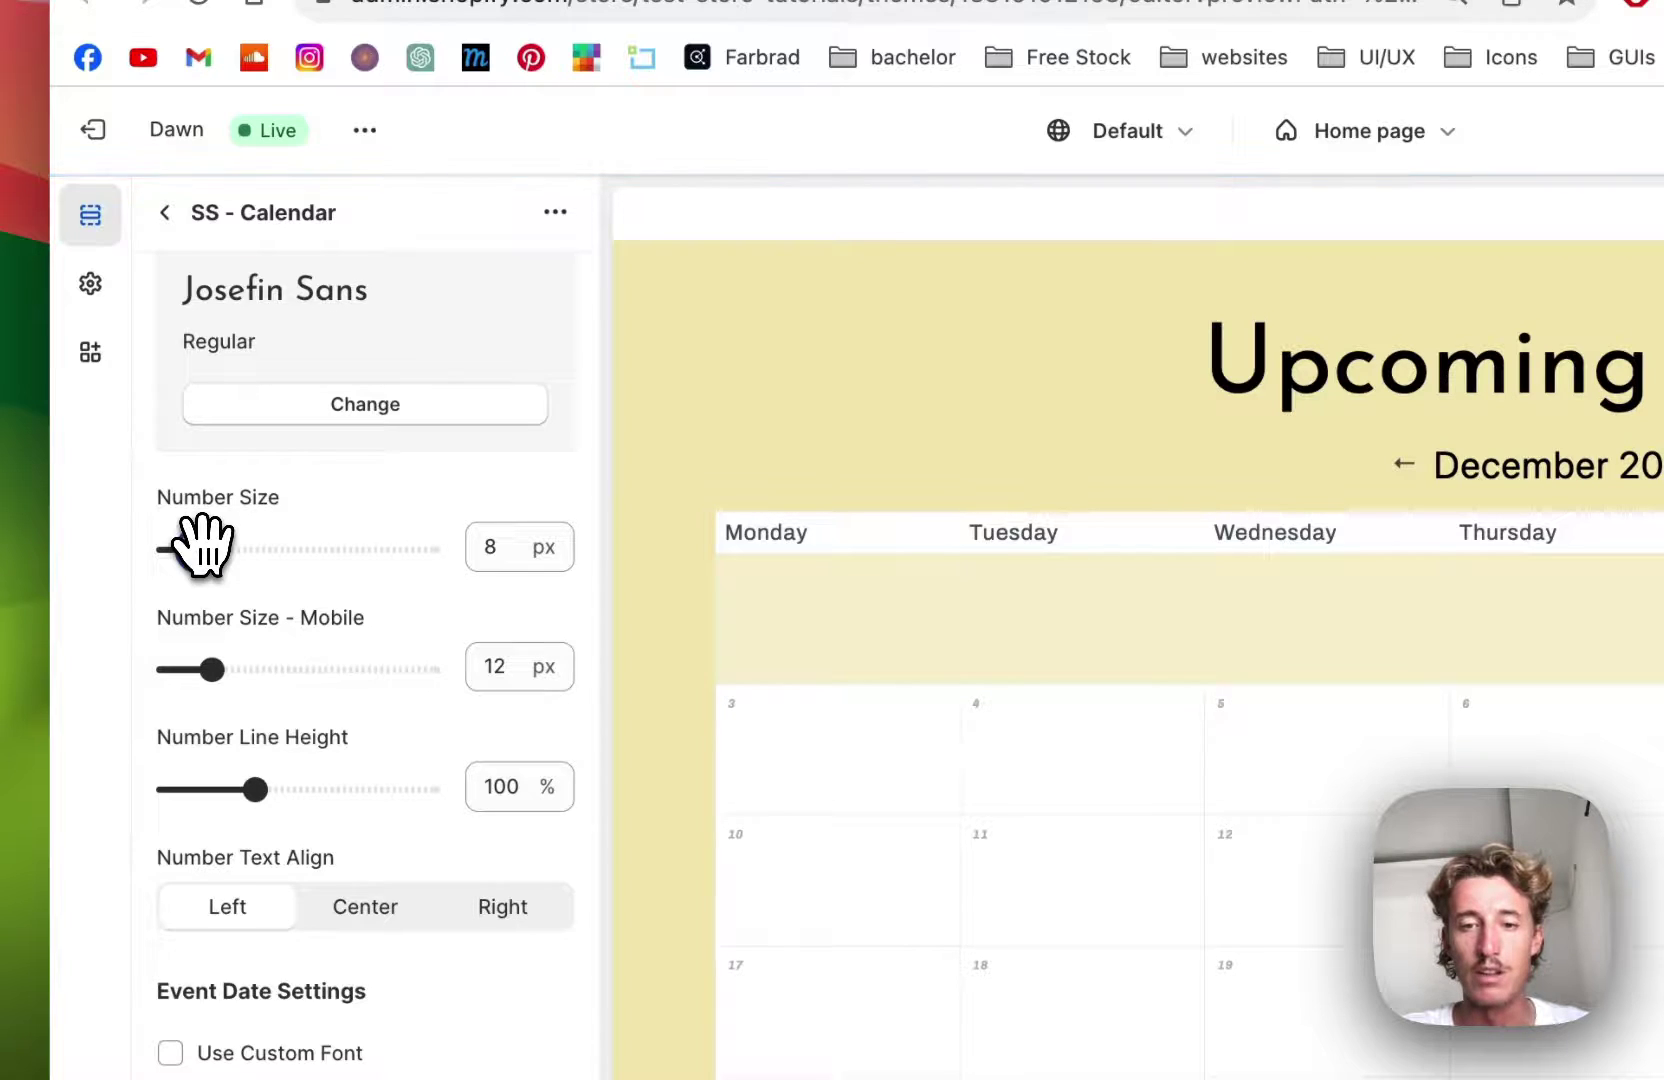
{"action": "scroll", "coordinate": [316, 457], "scroll_direction": "down", "scroll_amount": 10}
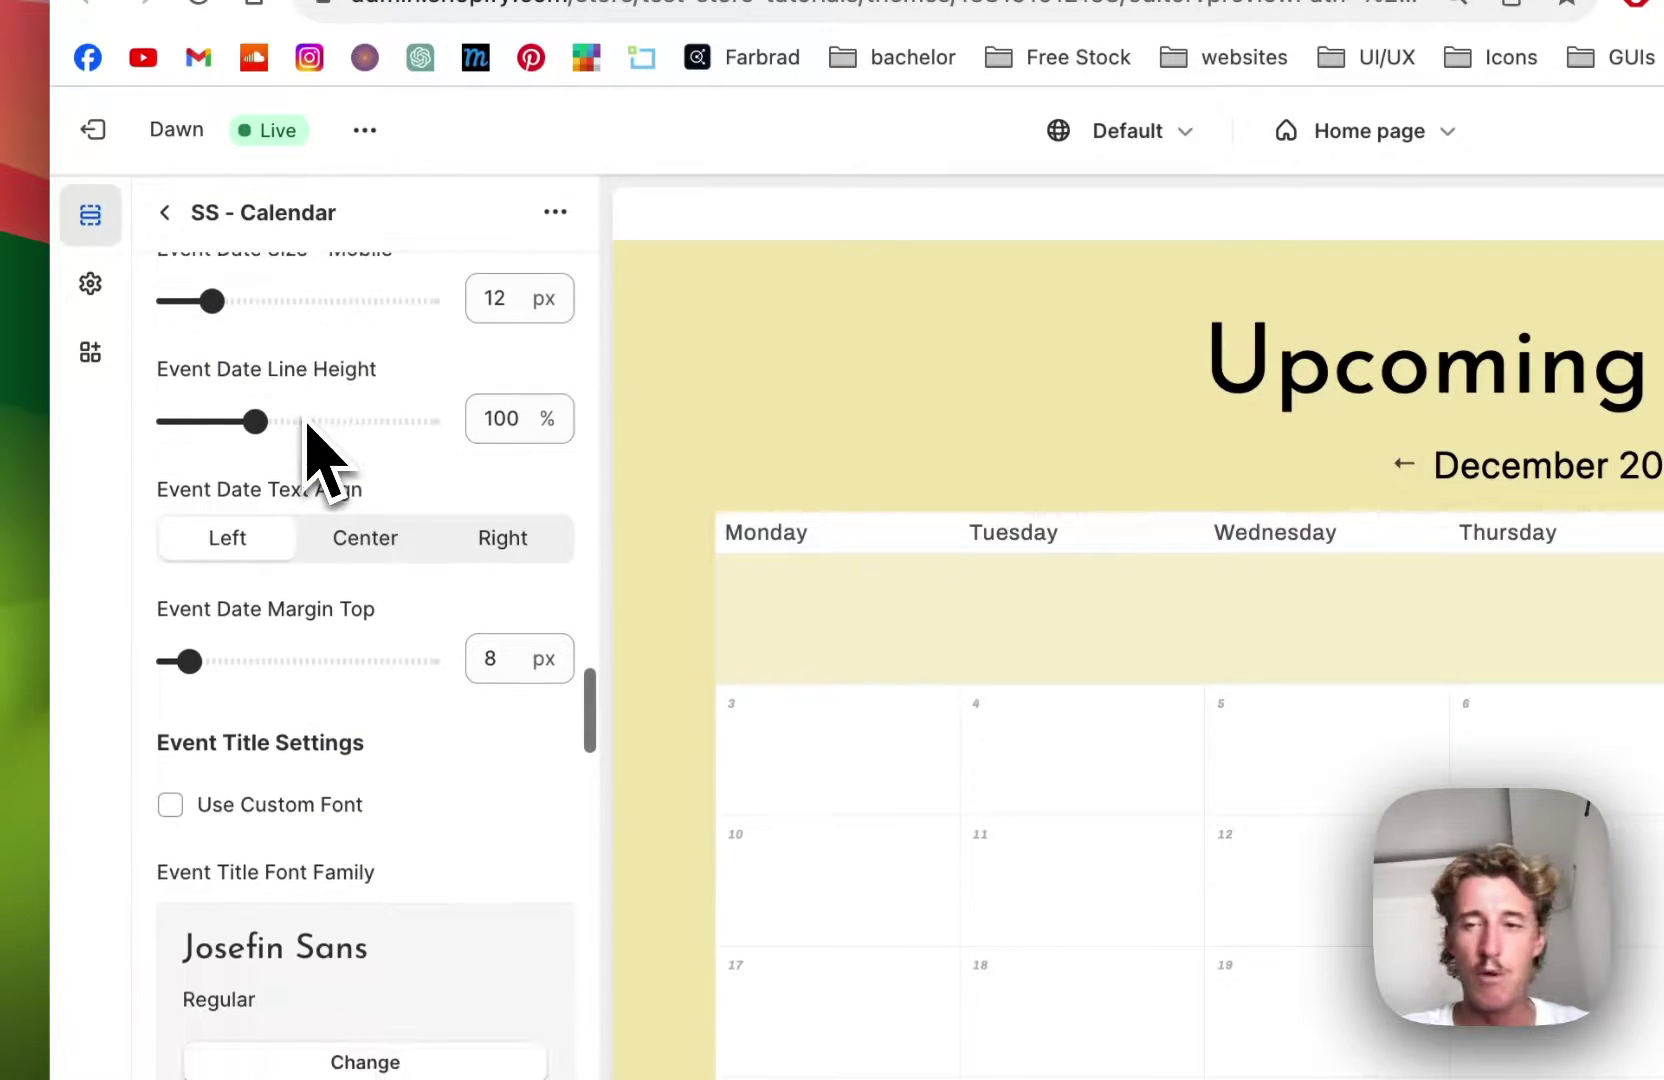
{"action": "scroll", "coordinate": [307, 440], "scroll_direction": "down", "scroll_amount": 15}
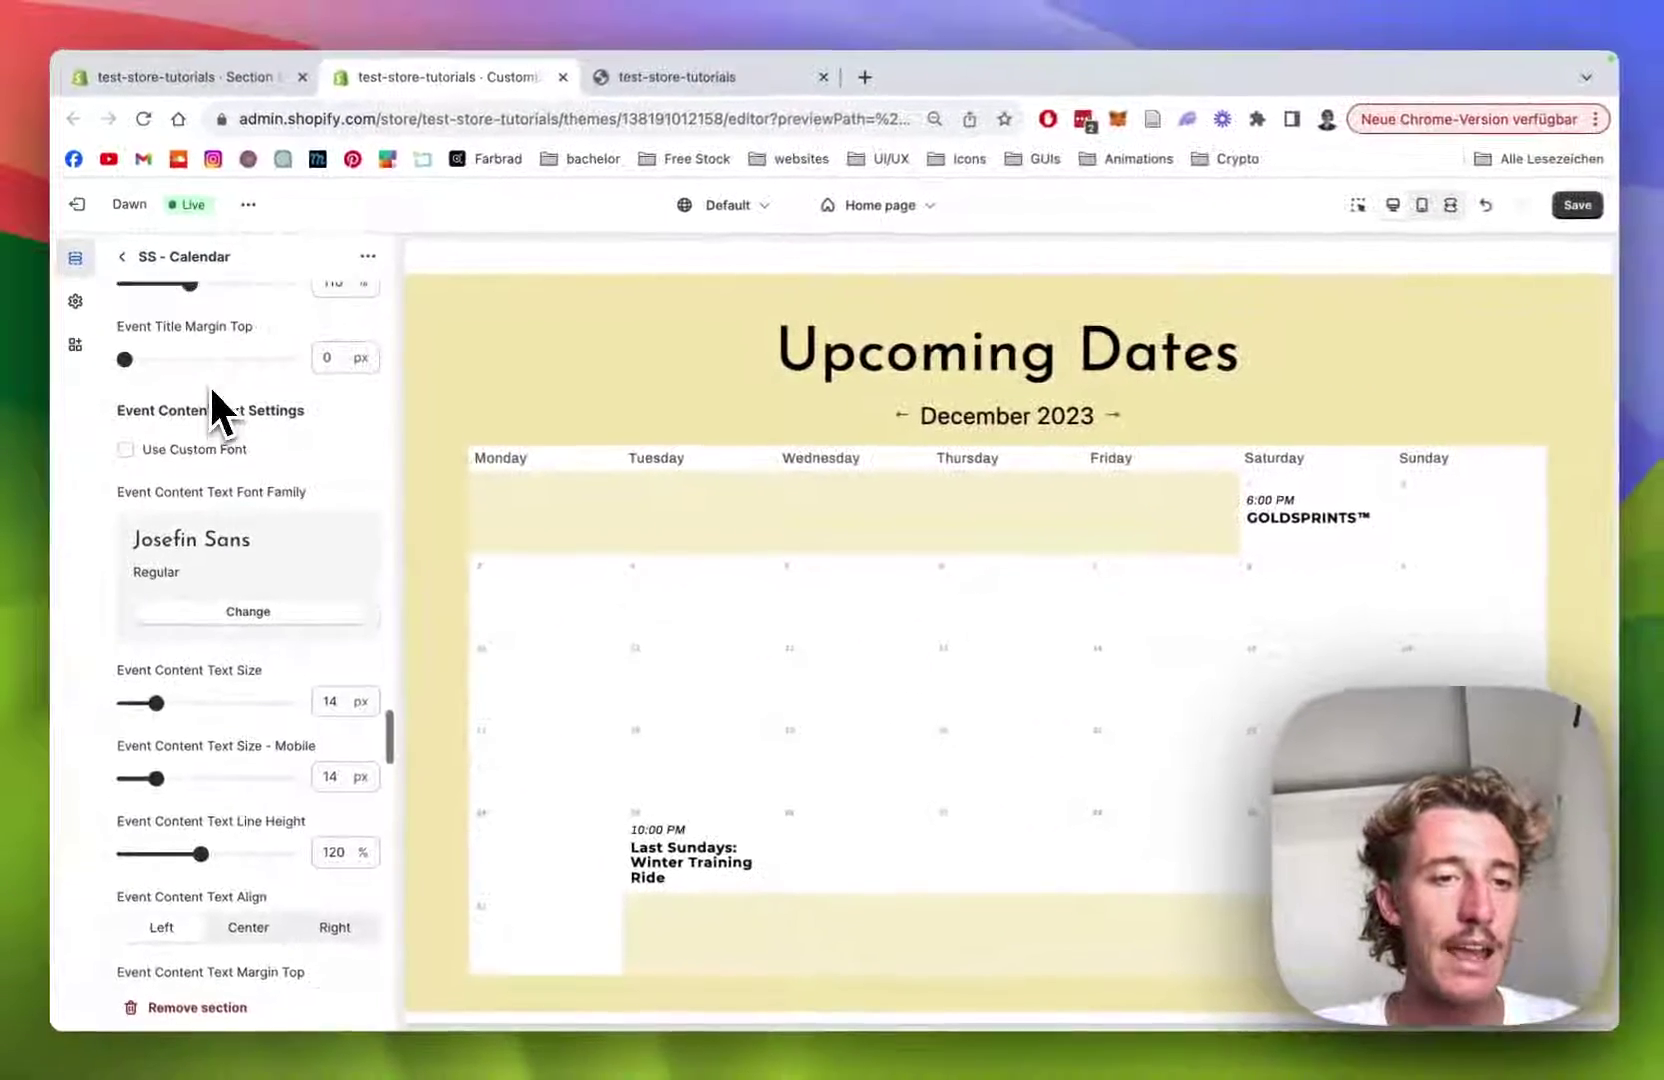
- Set the Table Body Item Empty Background colour to the green BFEA88
{"action": "scroll", "coordinate": [208, 384], "scroll_direction": "down", "scroll_amount": 4}
{"action": "scroll", "coordinate": [215, 409], "scroll_direction": "up", "scroll_amount": 3}
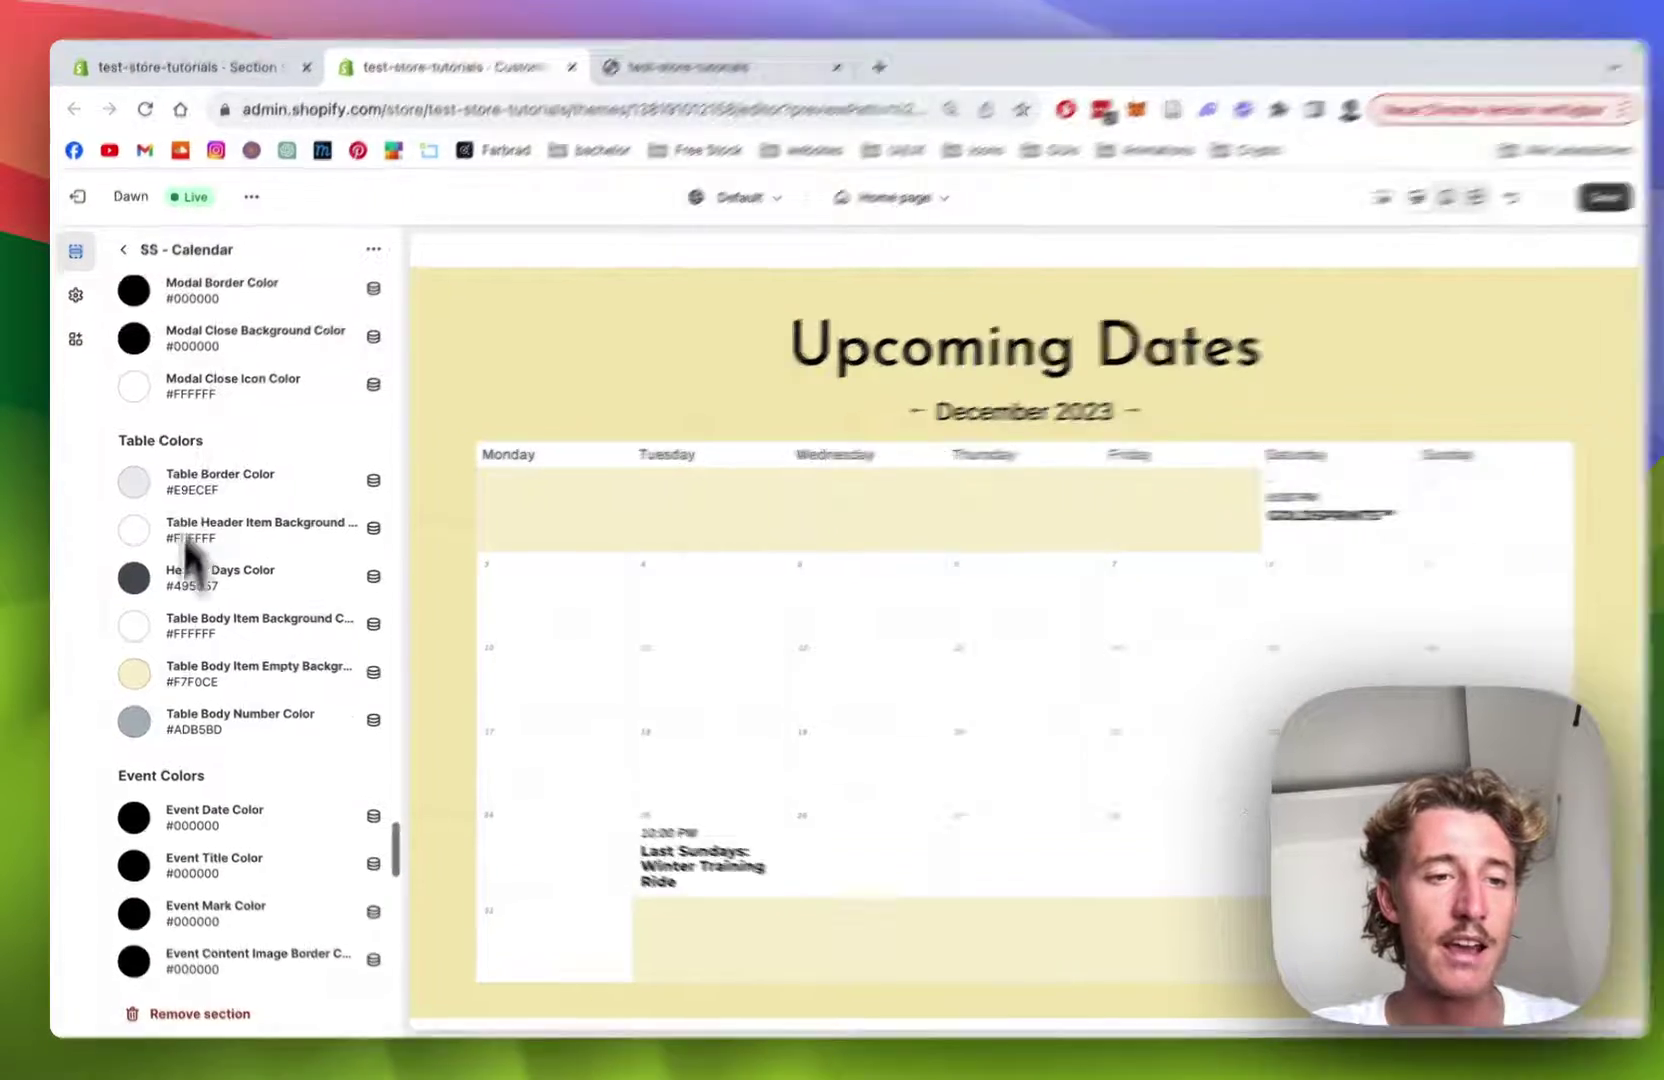
{"action": "left_click", "coordinate": [132, 709]}
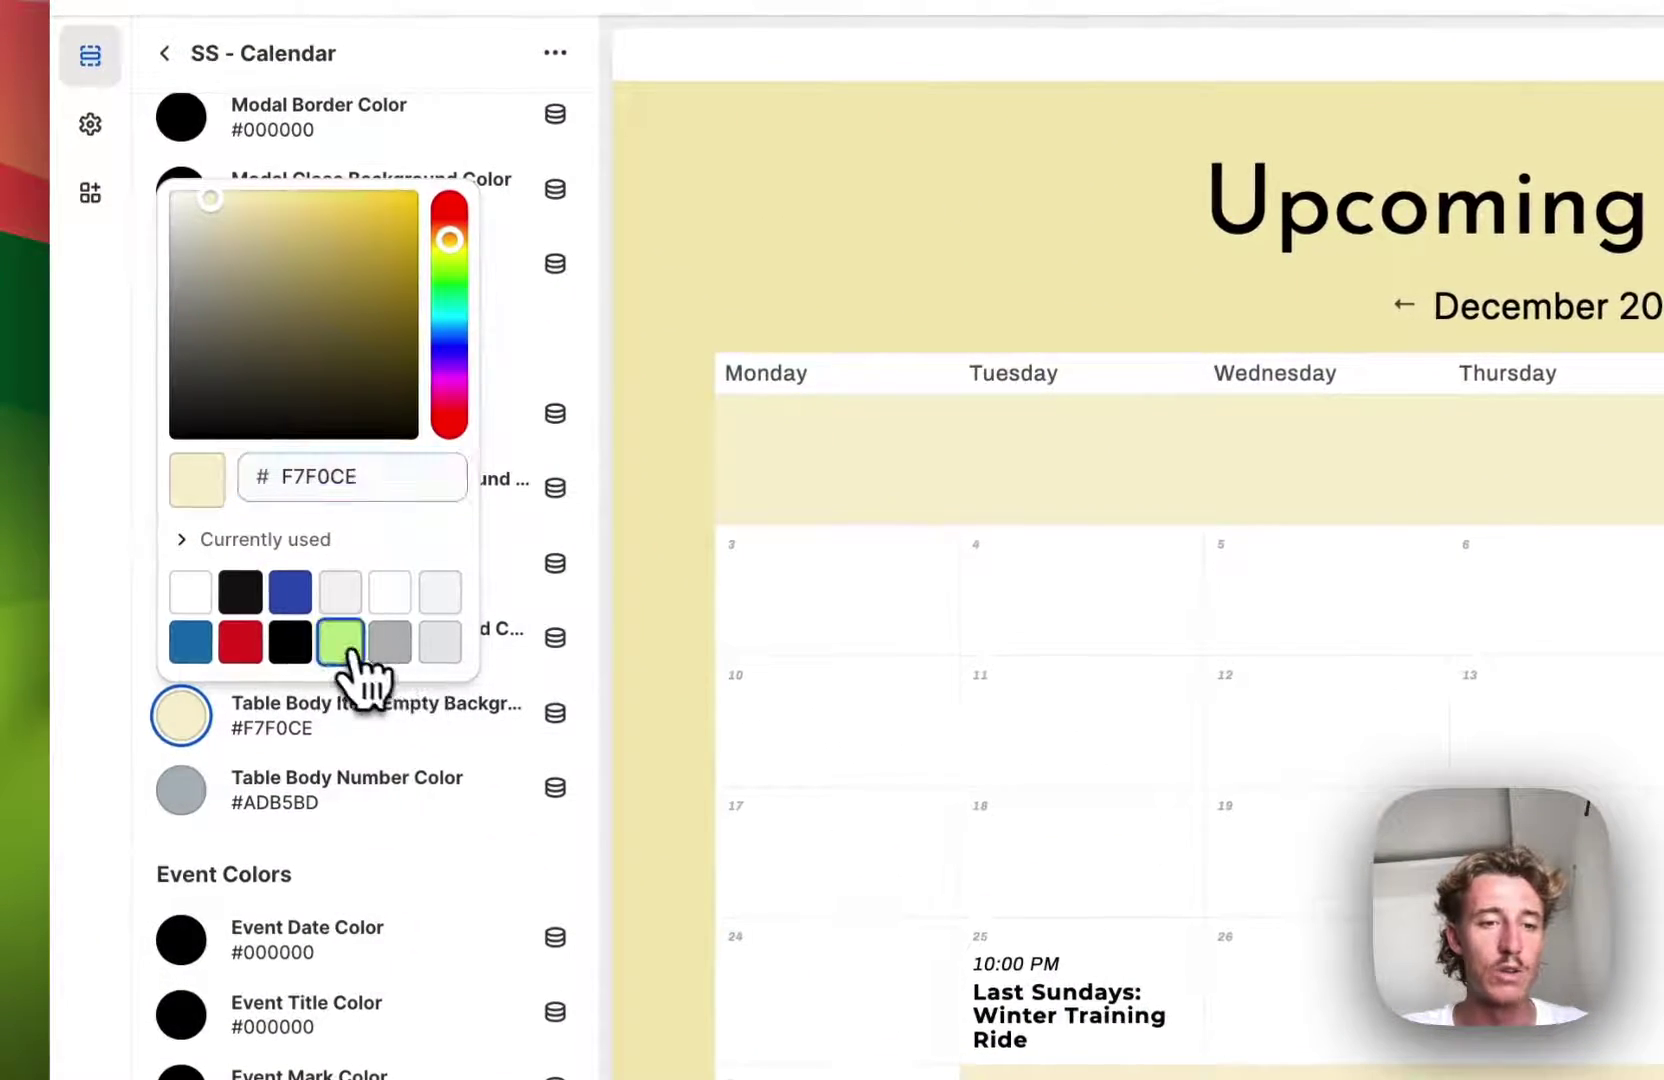
{"action": "left_click", "coordinate": [327, 638]}
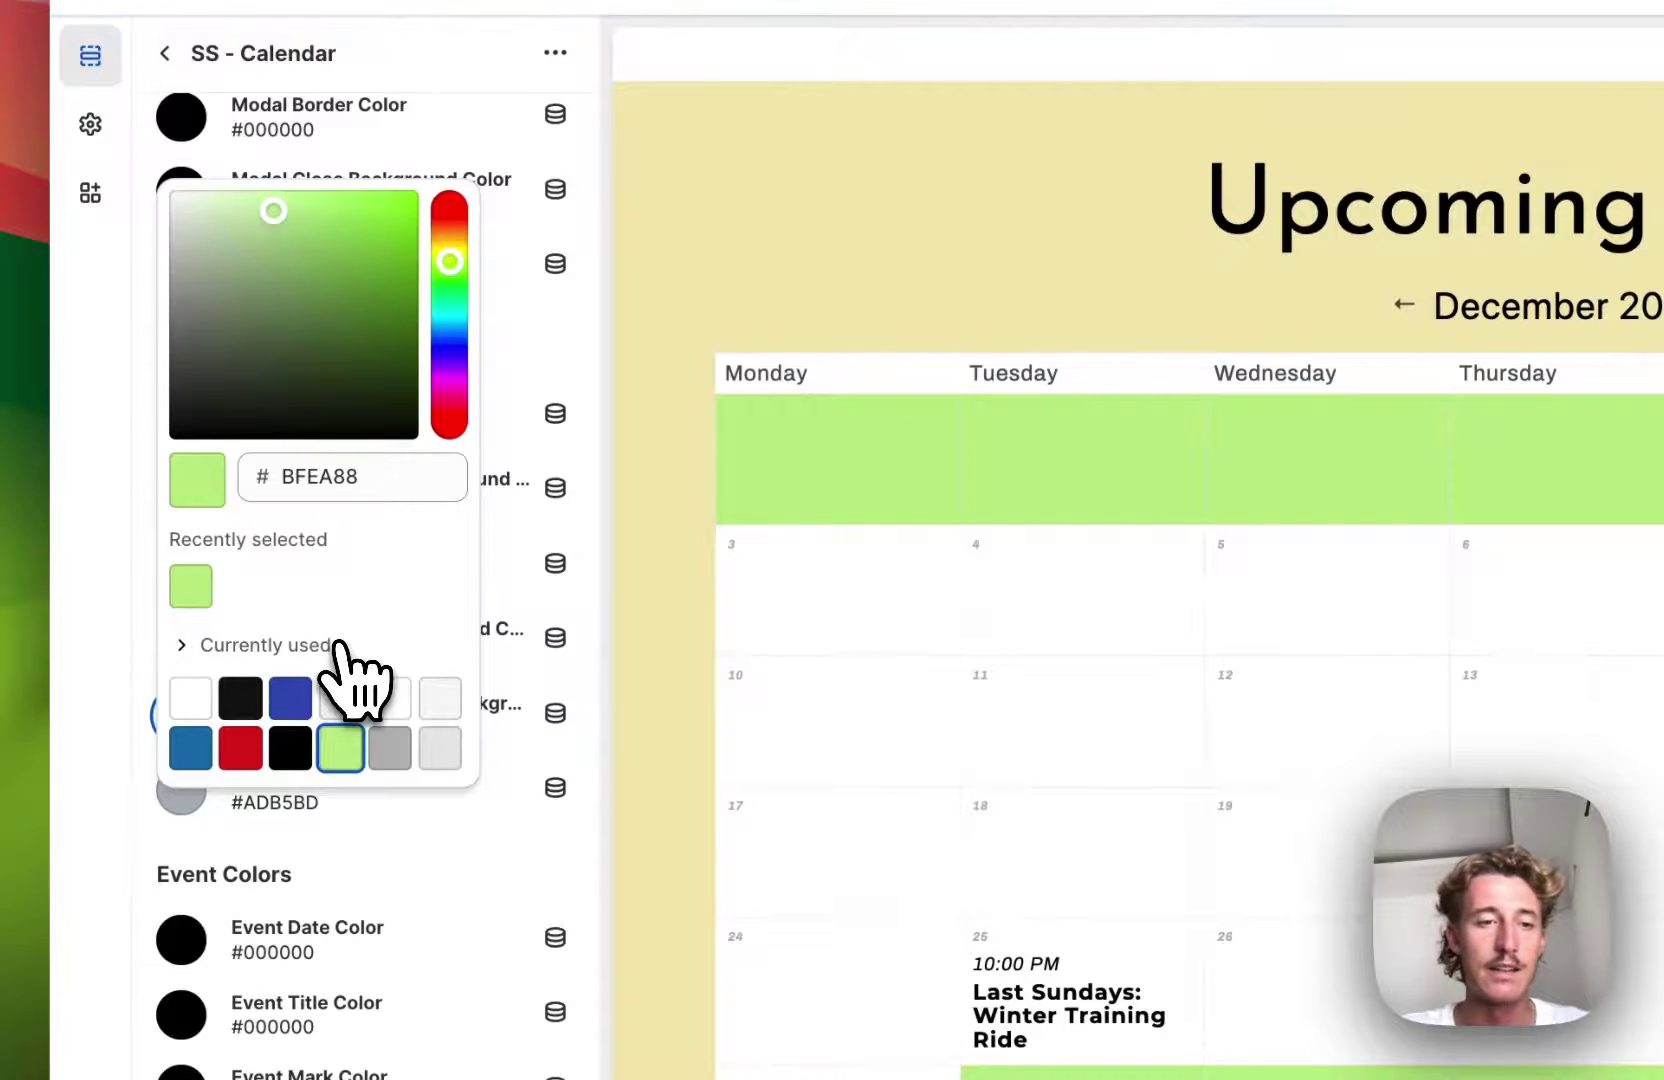
{"action": "left_click", "coordinate": [597, 660]}
- Set the Section background colour to the same green BFEA88
{"action": "scroll", "coordinate": [464, 490], "scroll_direction": "down", "scroll_amount": 10}
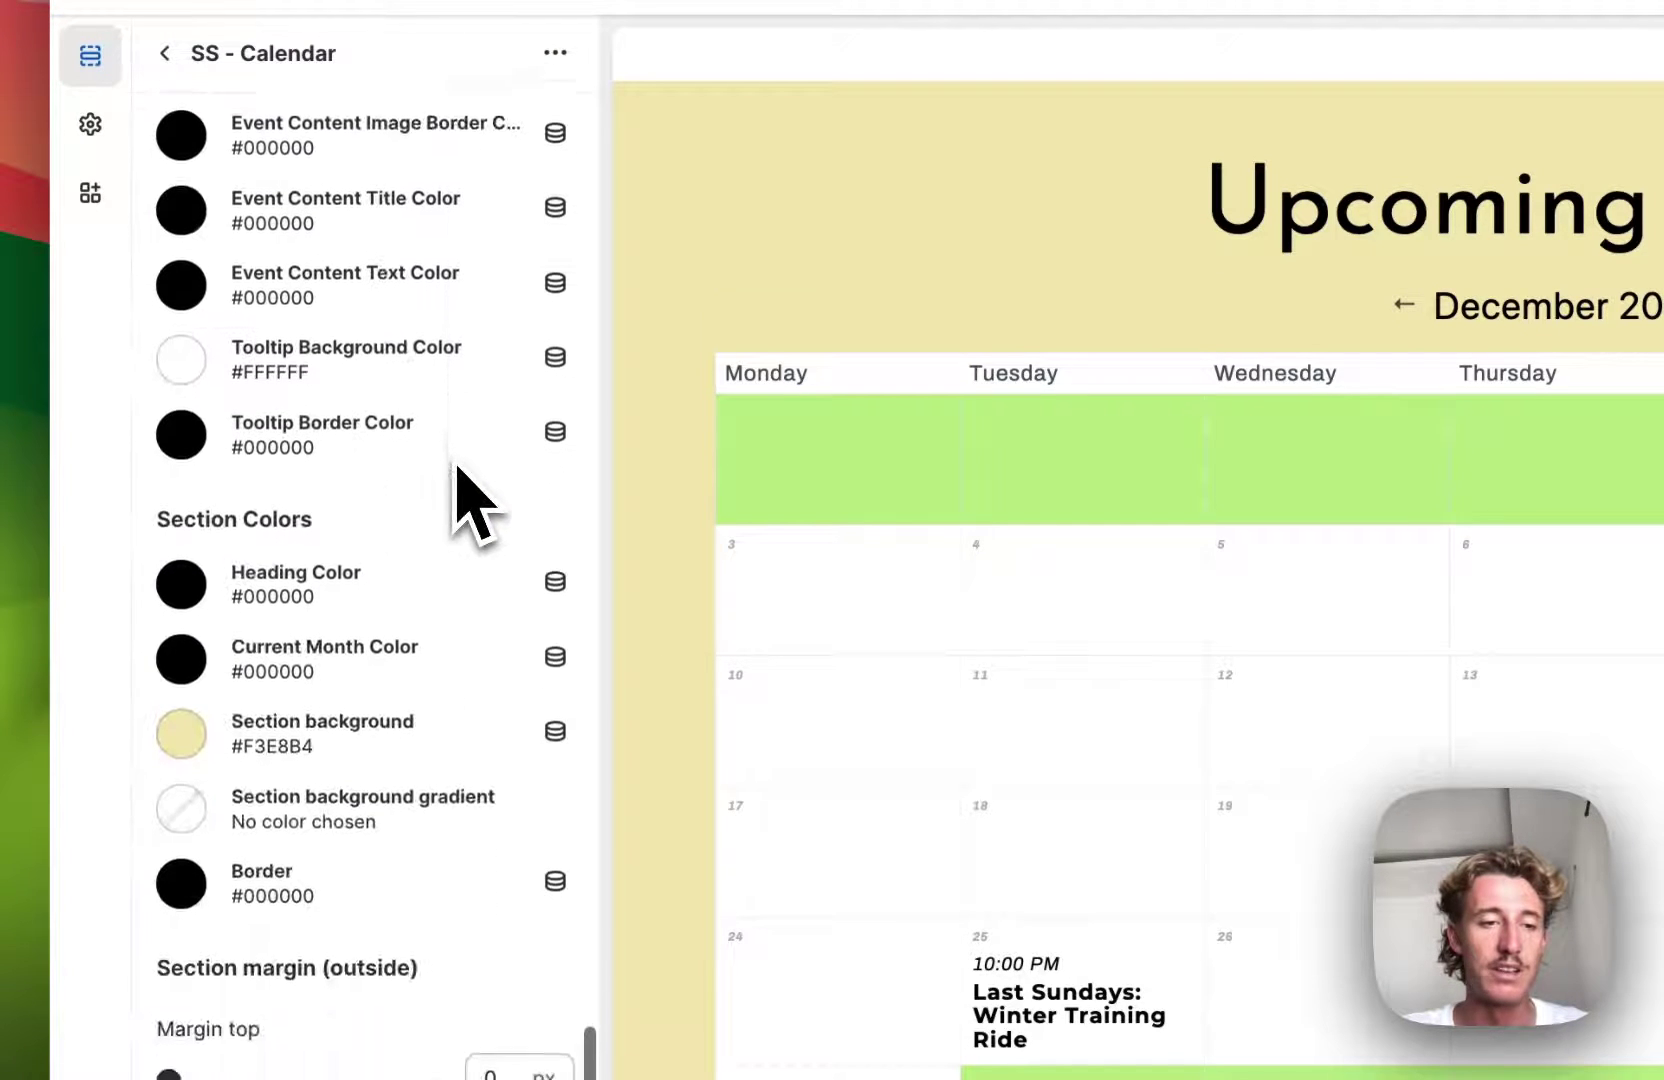
{"action": "left_click", "coordinate": [190, 728]}
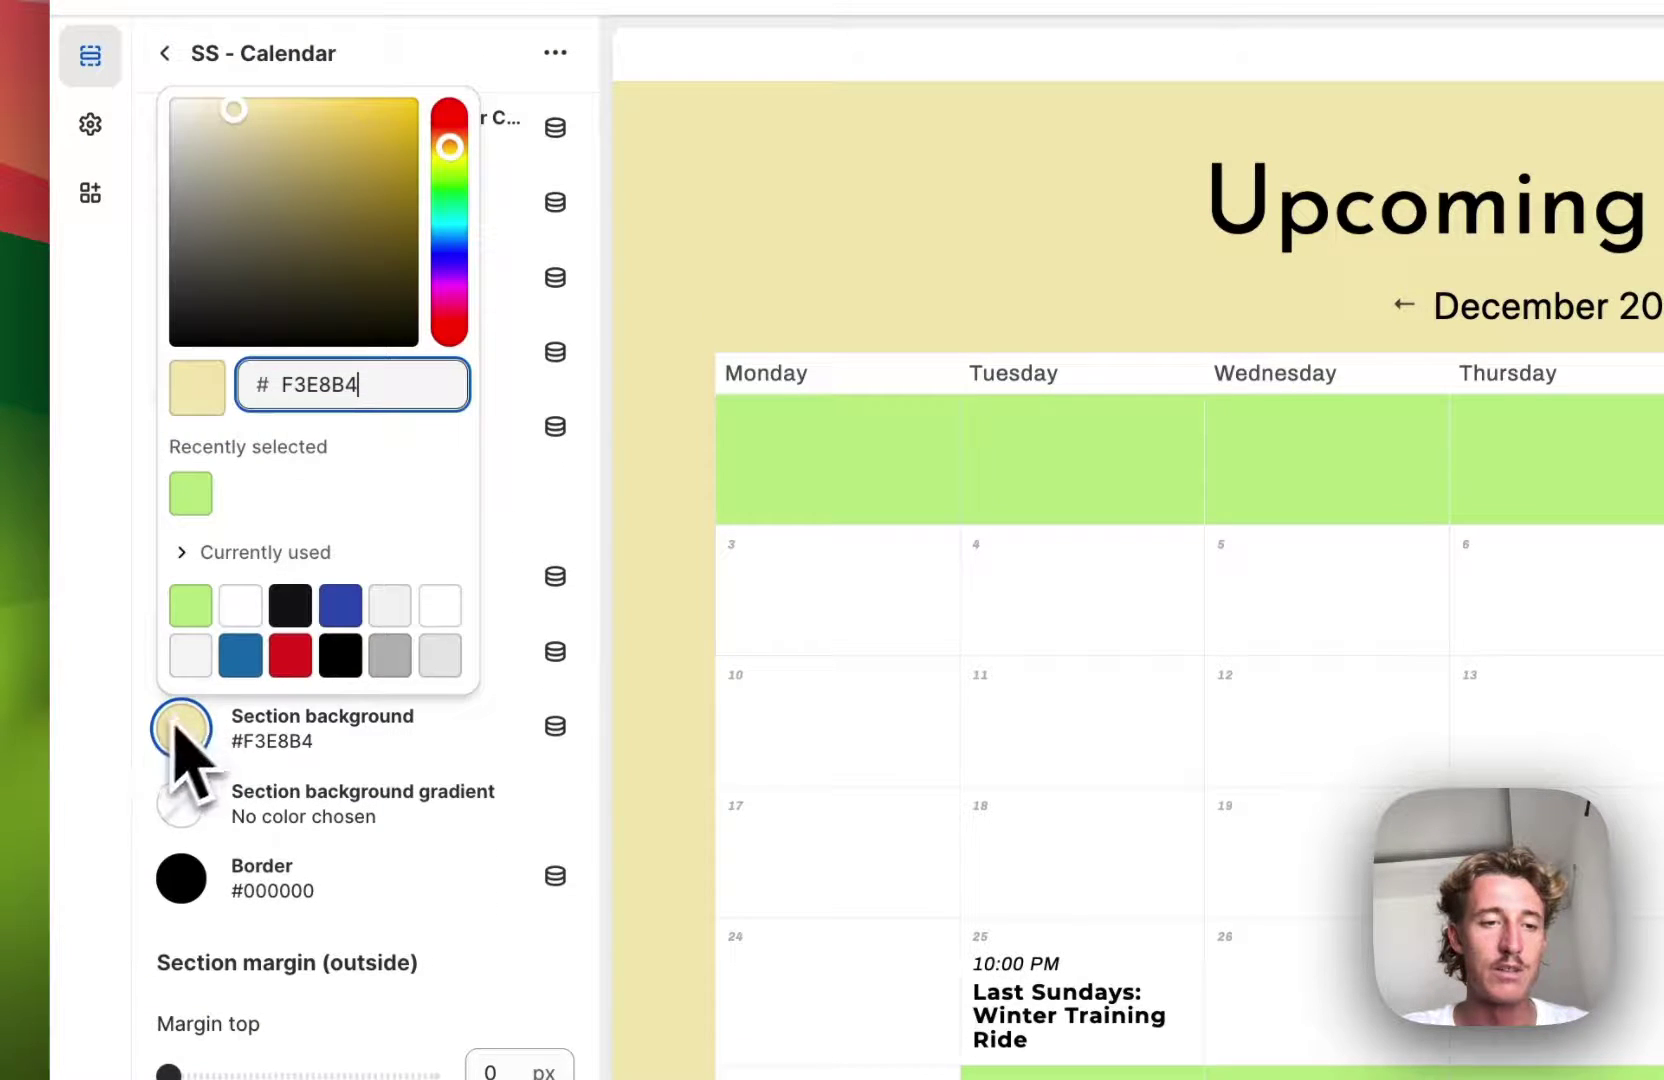
{"action": "left_click", "coordinate": [190, 605]}
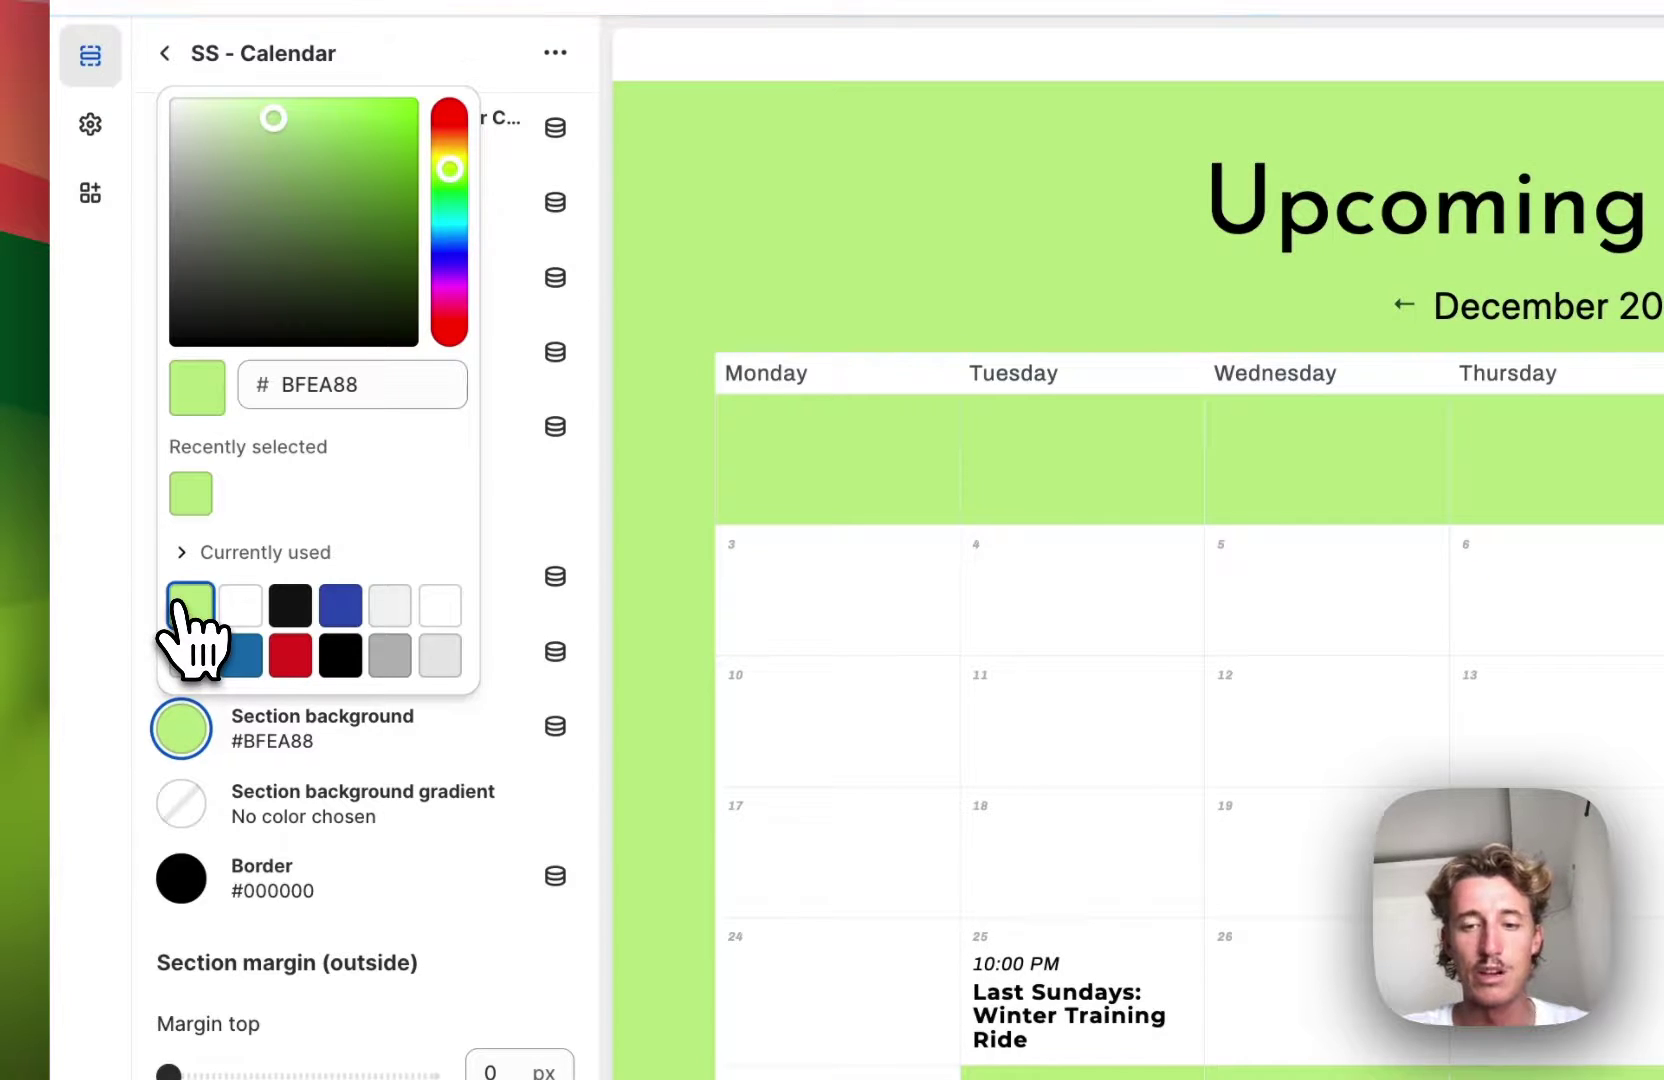
{"action": "left_click", "coordinate": [634, 400]}
- Review the green calendar section and save the theme changes
{"action": "scroll", "coordinate": [588, 405], "scroll_direction": "up", "scroll_amount": 5}
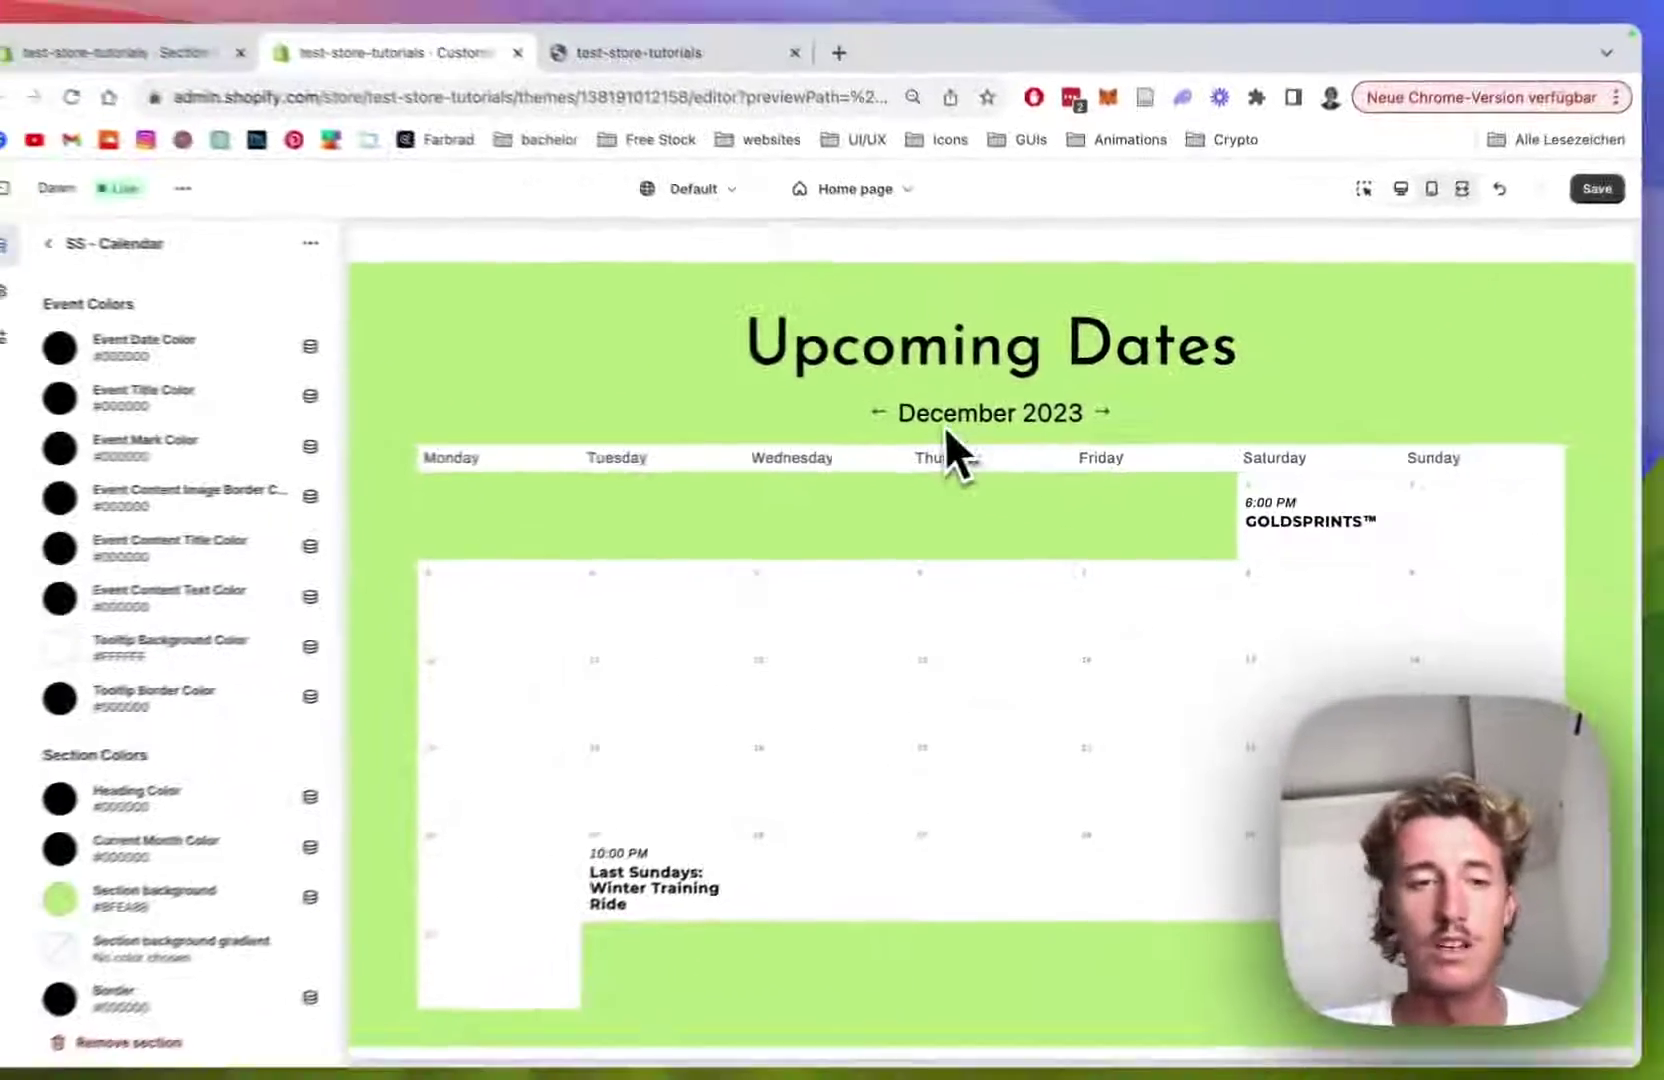
{"action": "scroll", "coordinate": [375, 435], "scroll_direction": "down", "scroll_amount": 15}
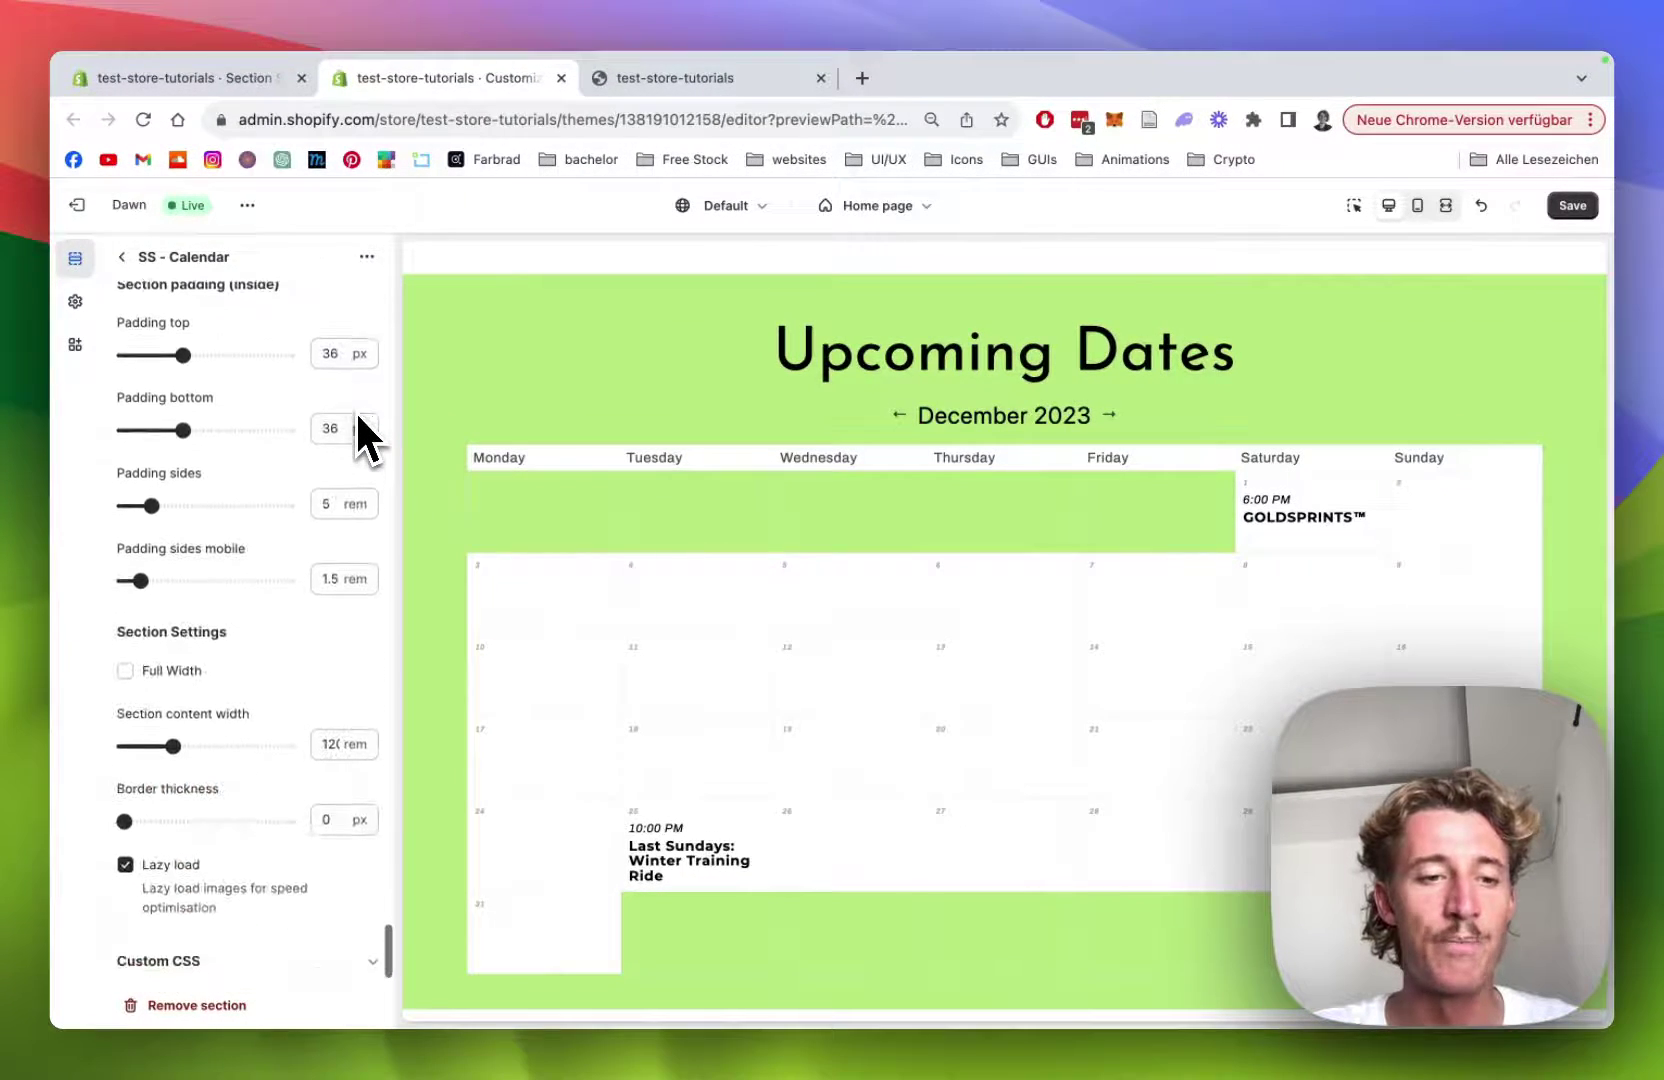
{"action": "scroll", "coordinate": [1073, 769], "scroll_direction": "up", "scroll_amount": 1}
{"action": "scroll", "coordinate": [1080, 755], "scroll_direction": "down", "scroll_amount": 1}
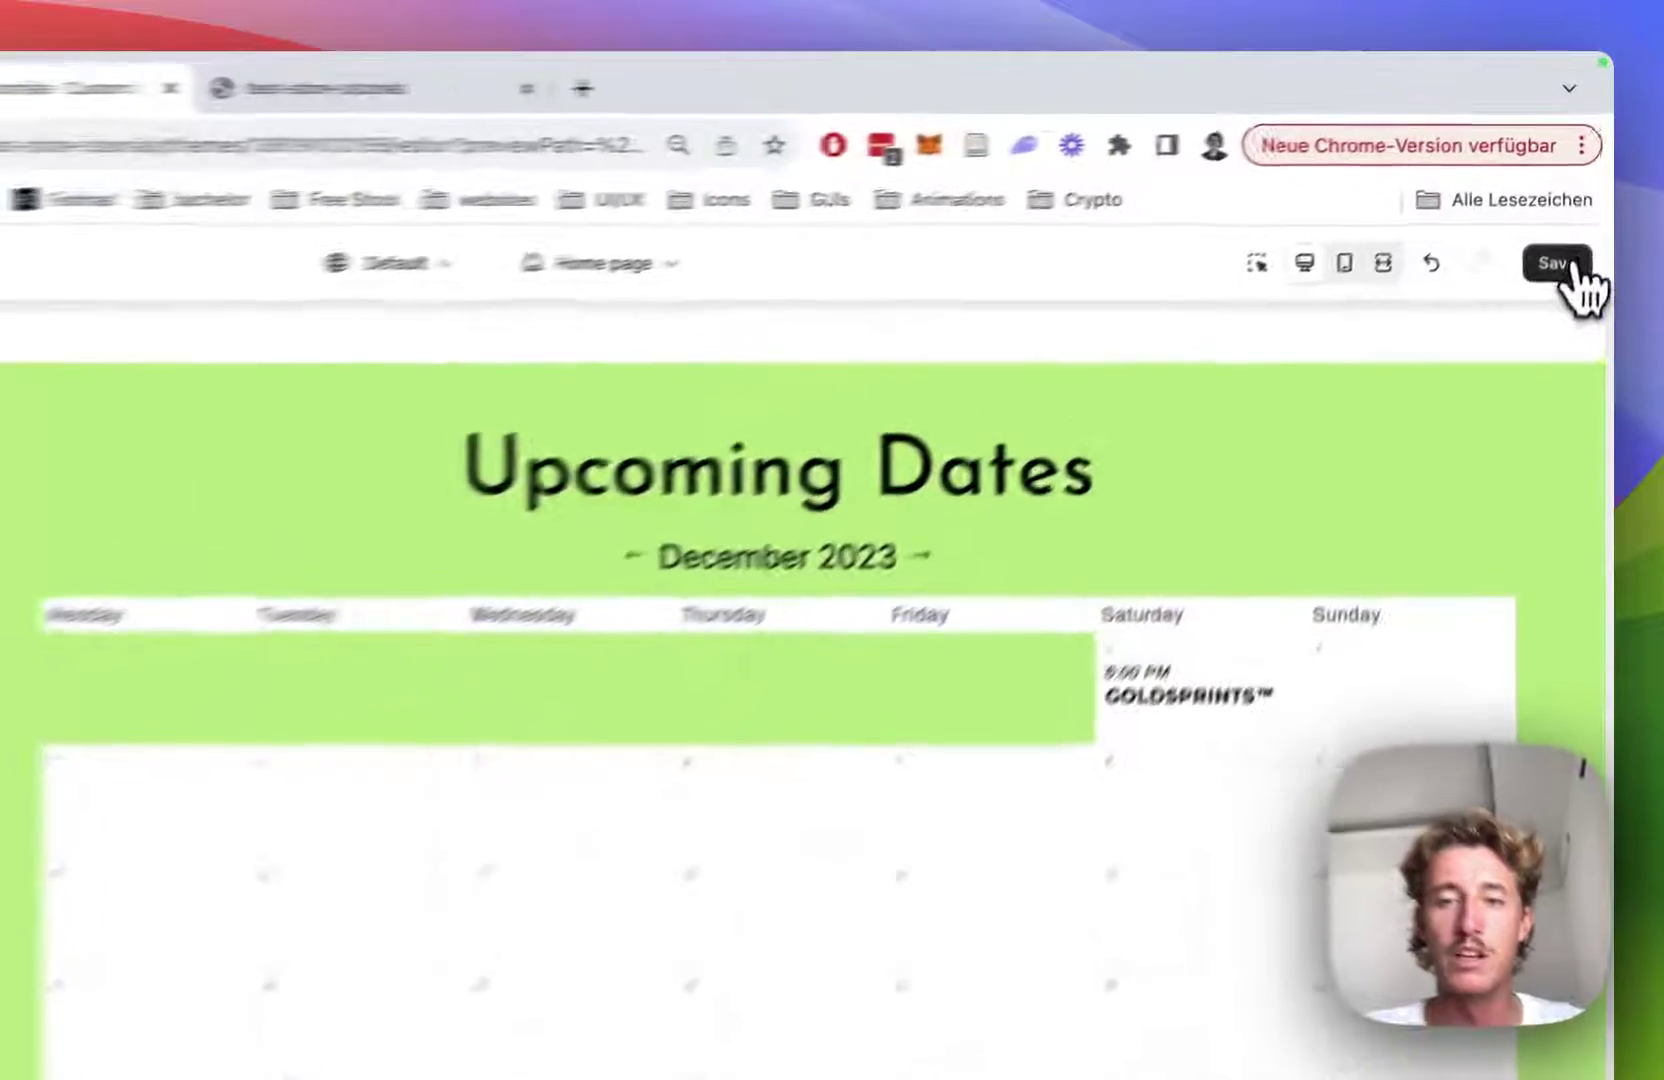
{"action": "left_click", "coordinate": [1572, 205]}
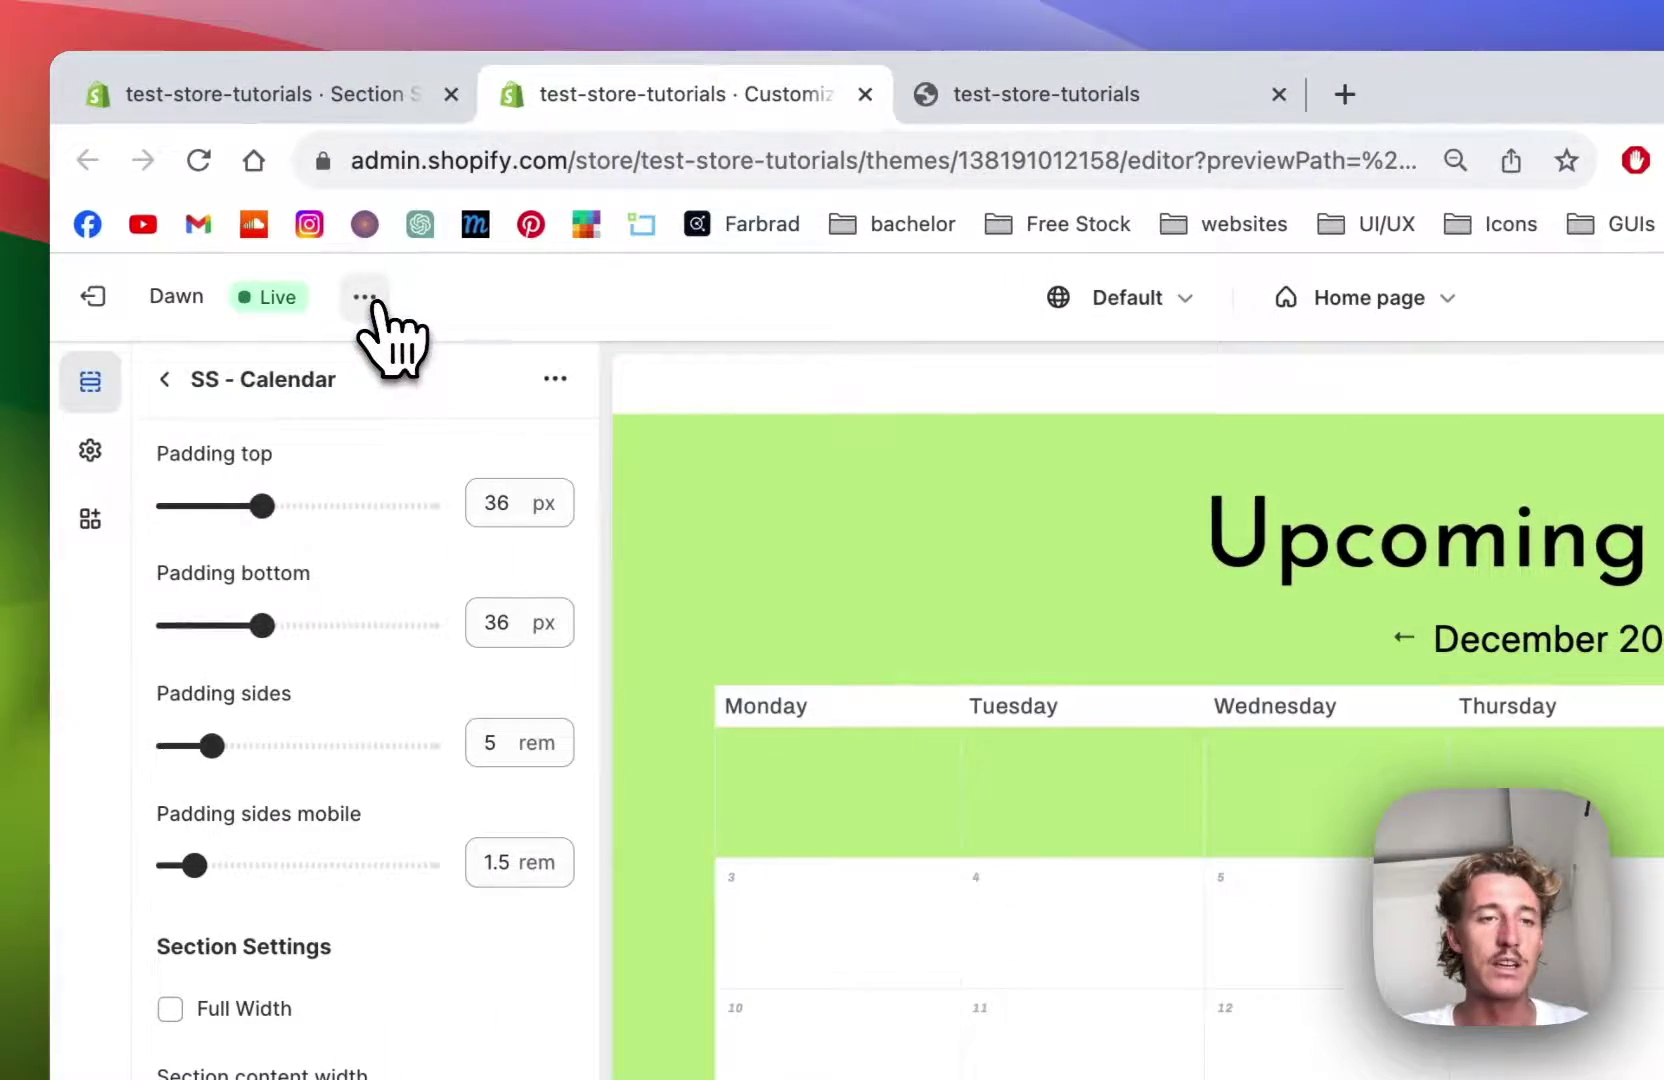
- View the live store in a new tab and close the older storefront tab
{"action": "left_click", "coordinate": [336, 296]}
{"action": "left_click", "coordinate": [268, 600]}
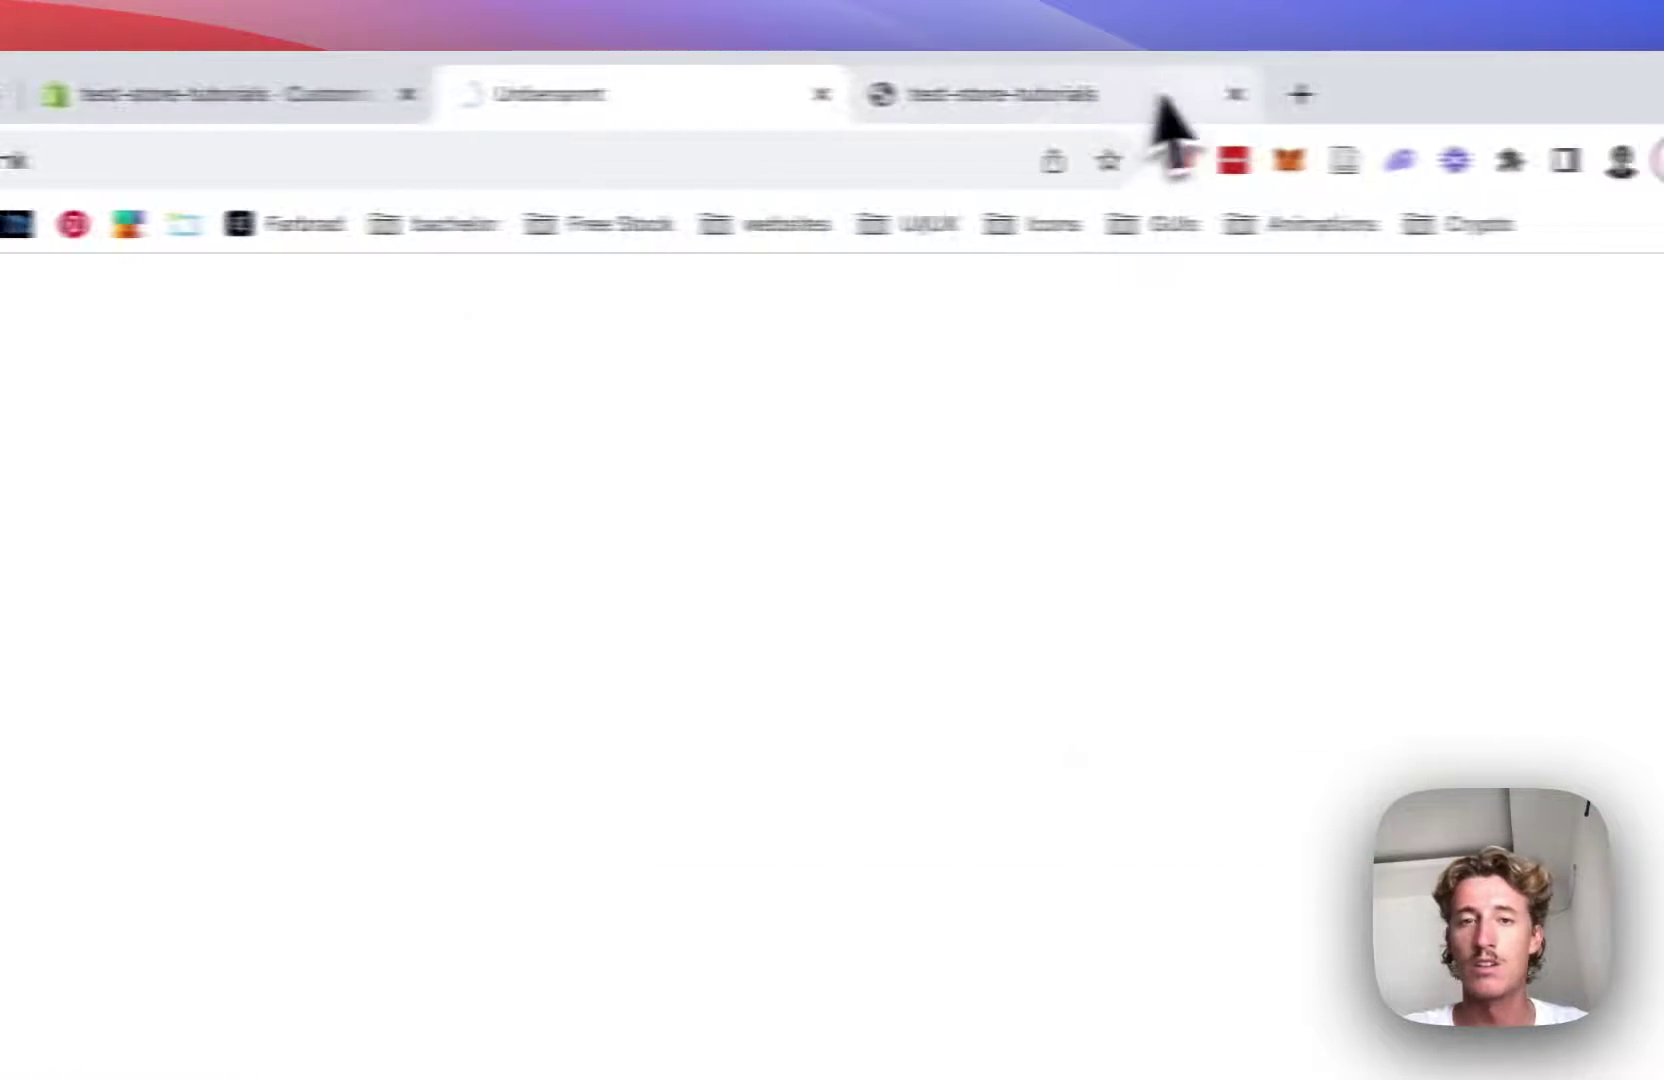
{"action": "left_click", "coordinate": [1099, 94]}
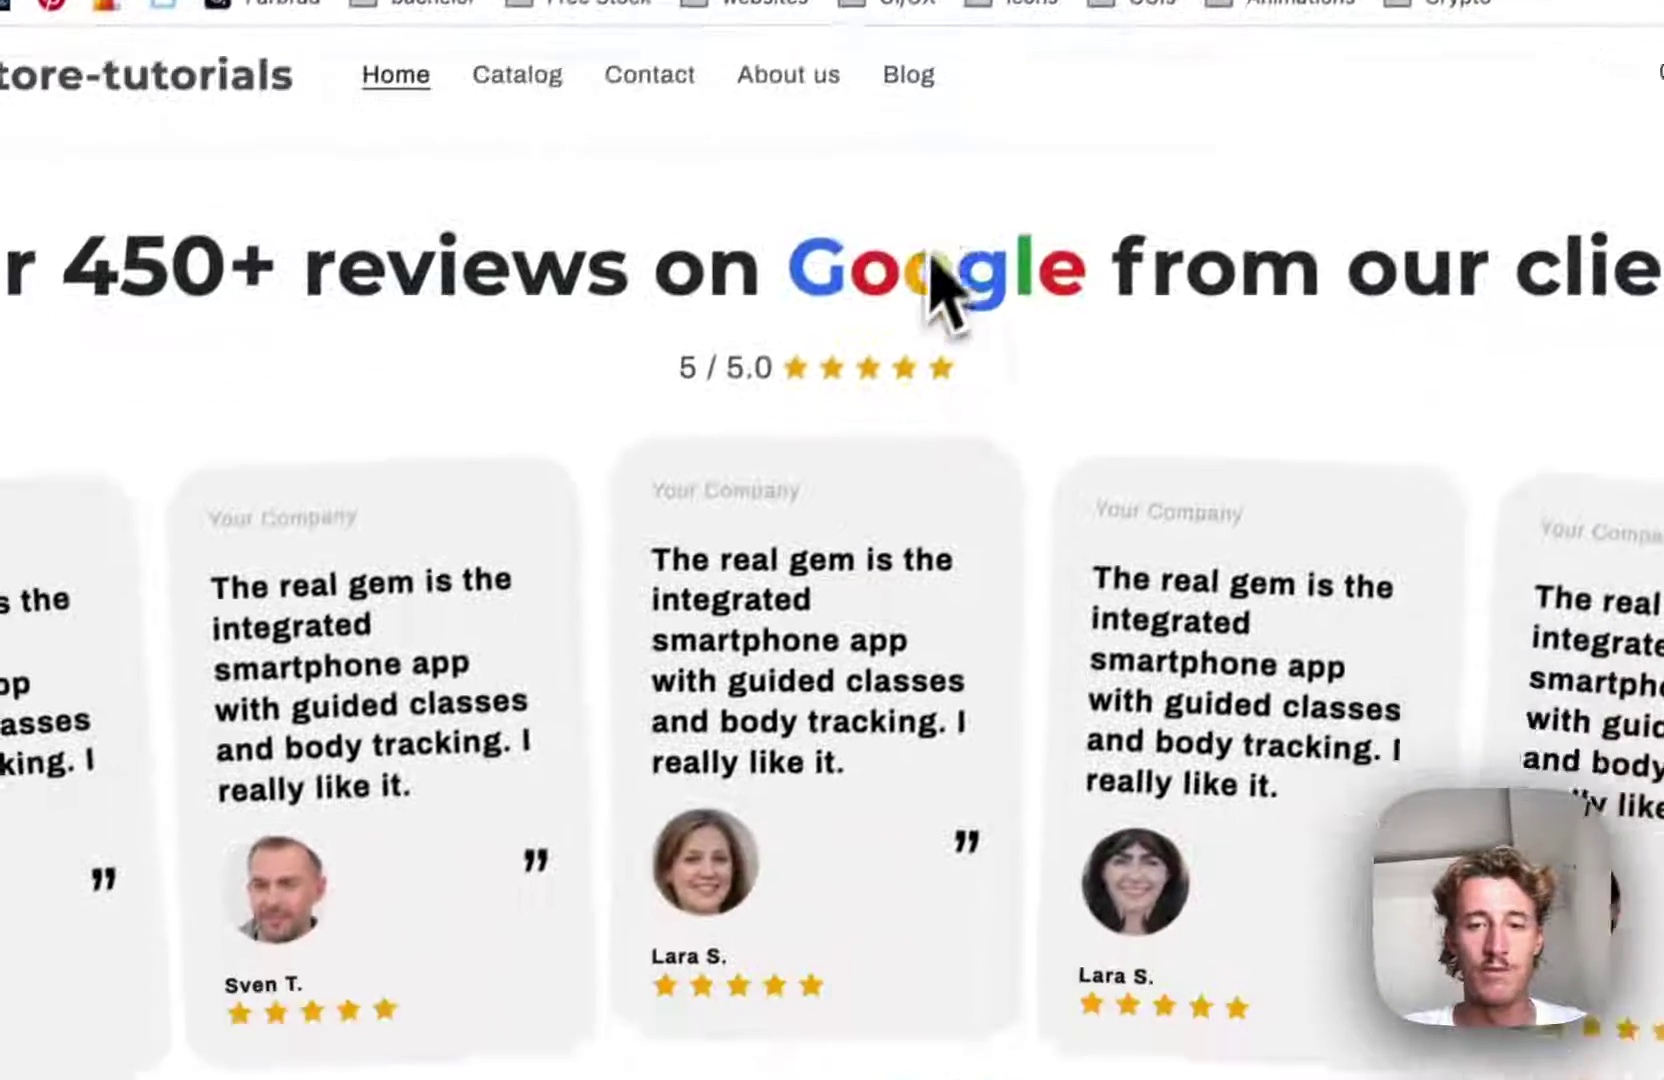
- Flip the Upcoming Dates calendar between January 2024 and December 2023 events, ending on December
{"action": "scroll", "coordinate": [940, 260], "scroll_direction": "down", "scroll_amount": 5}
{"action": "scroll", "coordinate": [950, 220], "scroll_direction": "down", "scroll_amount": 4}
{"action": "scroll", "coordinate": [951, 234], "scroll_direction": "up", "scroll_amount": 3}
{"action": "left_click", "coordinate": [1016, 338]}
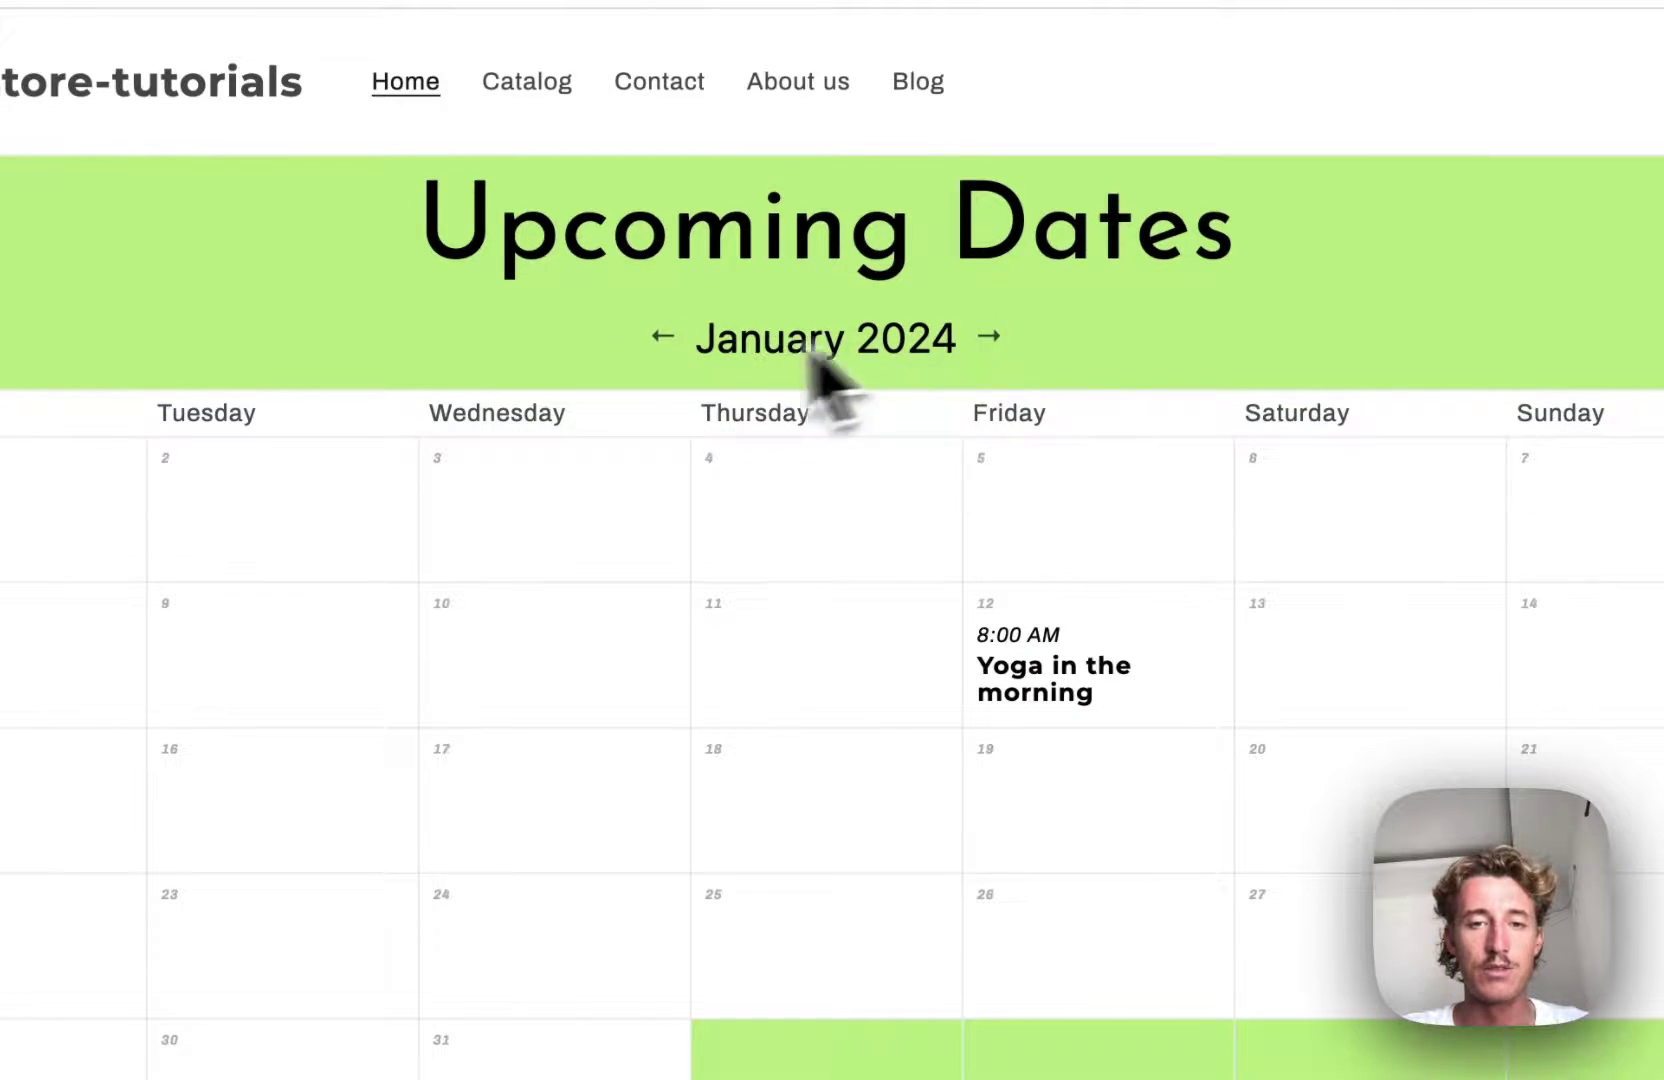
{"action": "left_click", "coordinate": [660, 340]}
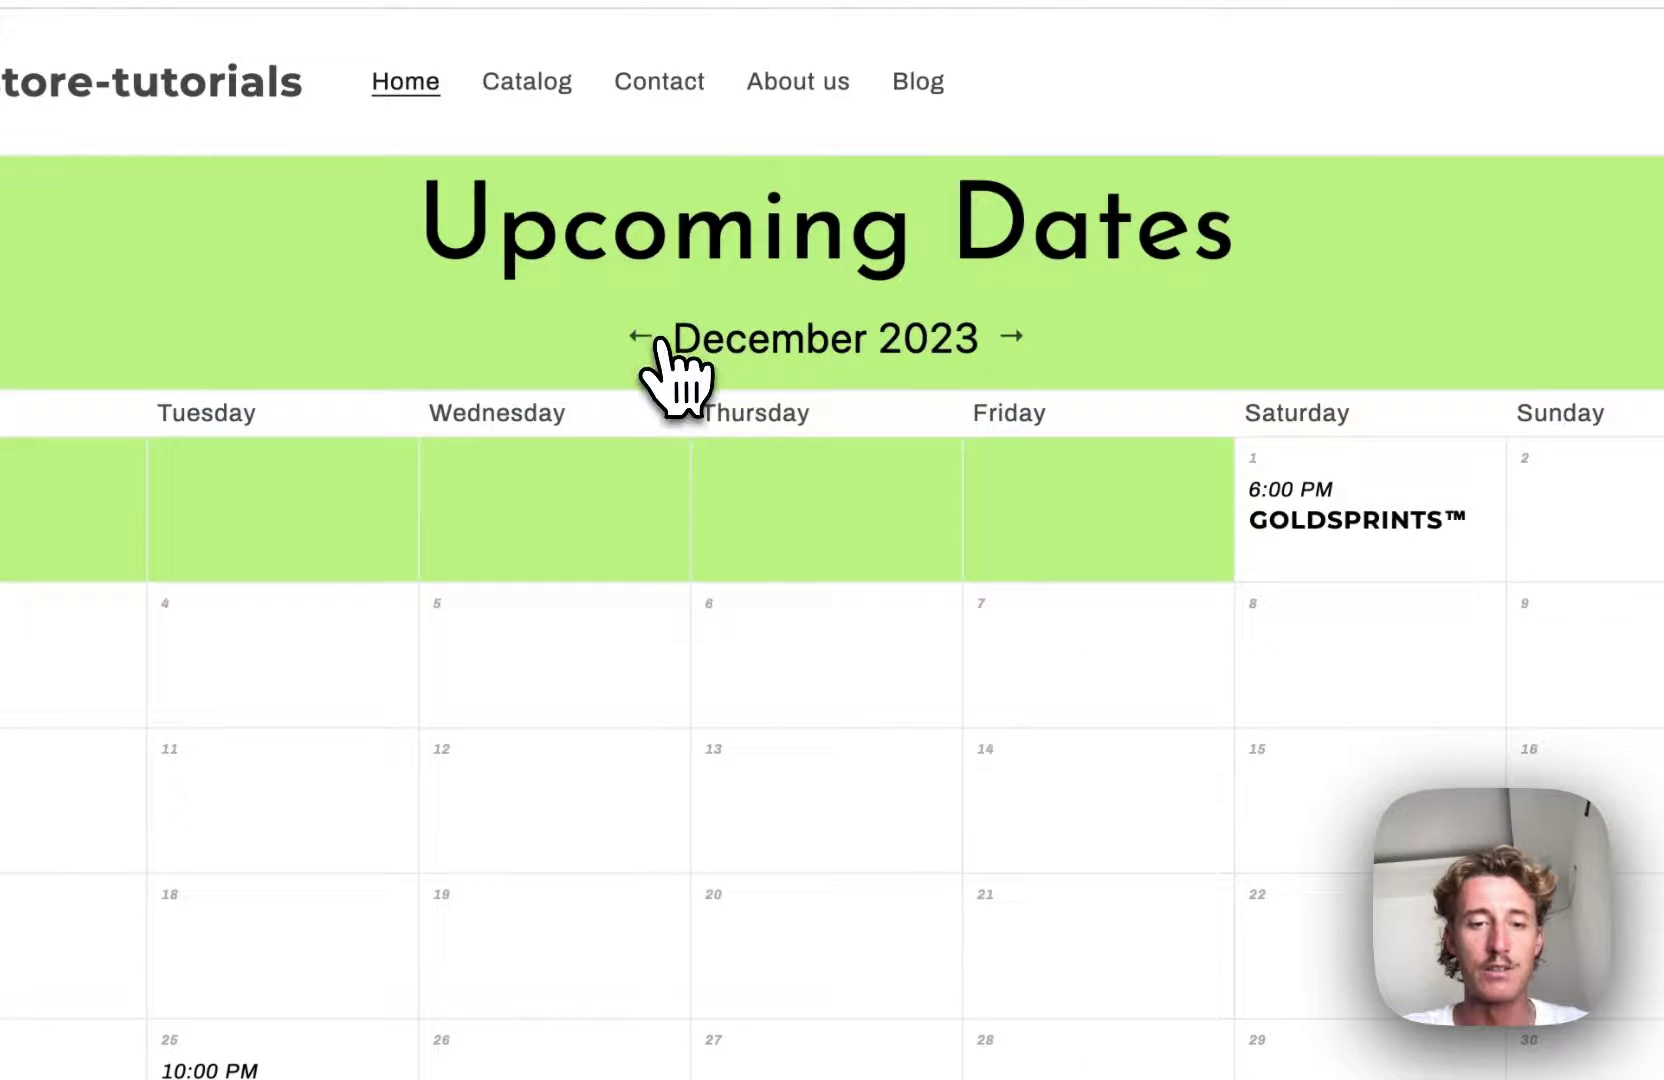
{"action": "left_click", "coordinate": [1012, 338]}
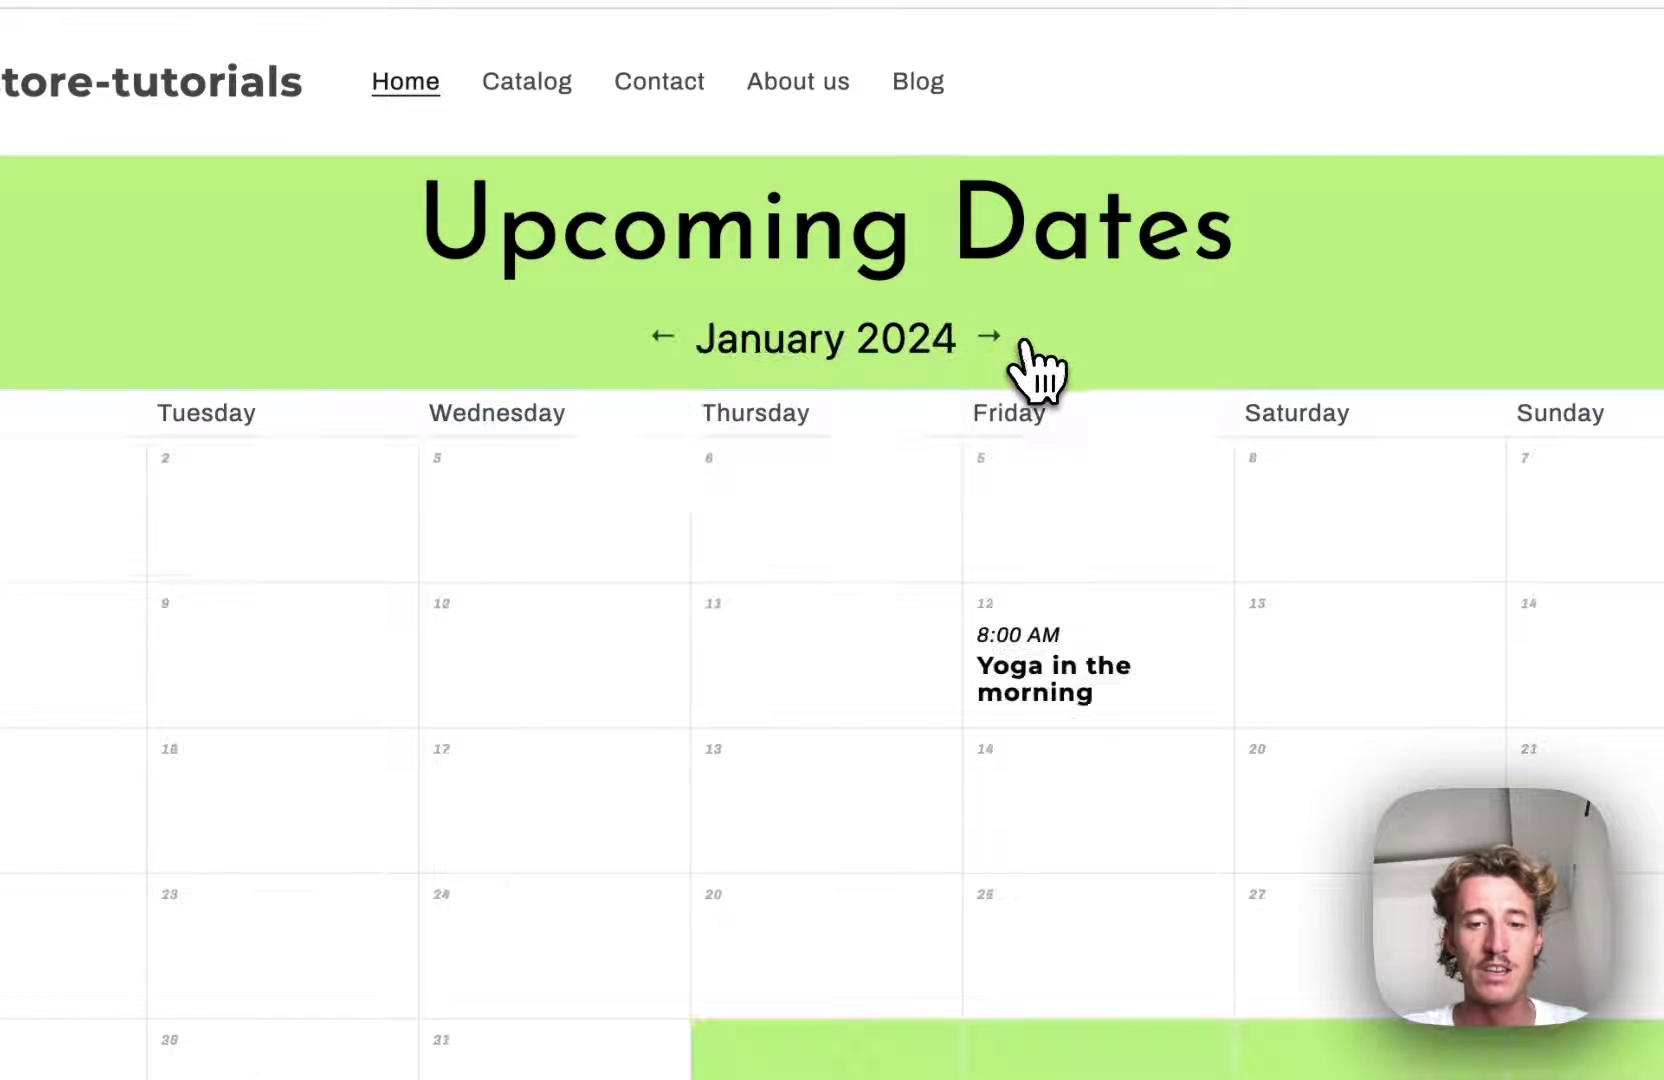
{"action": "left_click", "coordinate": [664, 340]}
{"action": "scroll", "coordinate": [878, 876], "scroll_direction": "down", "scroll_amount": 1}
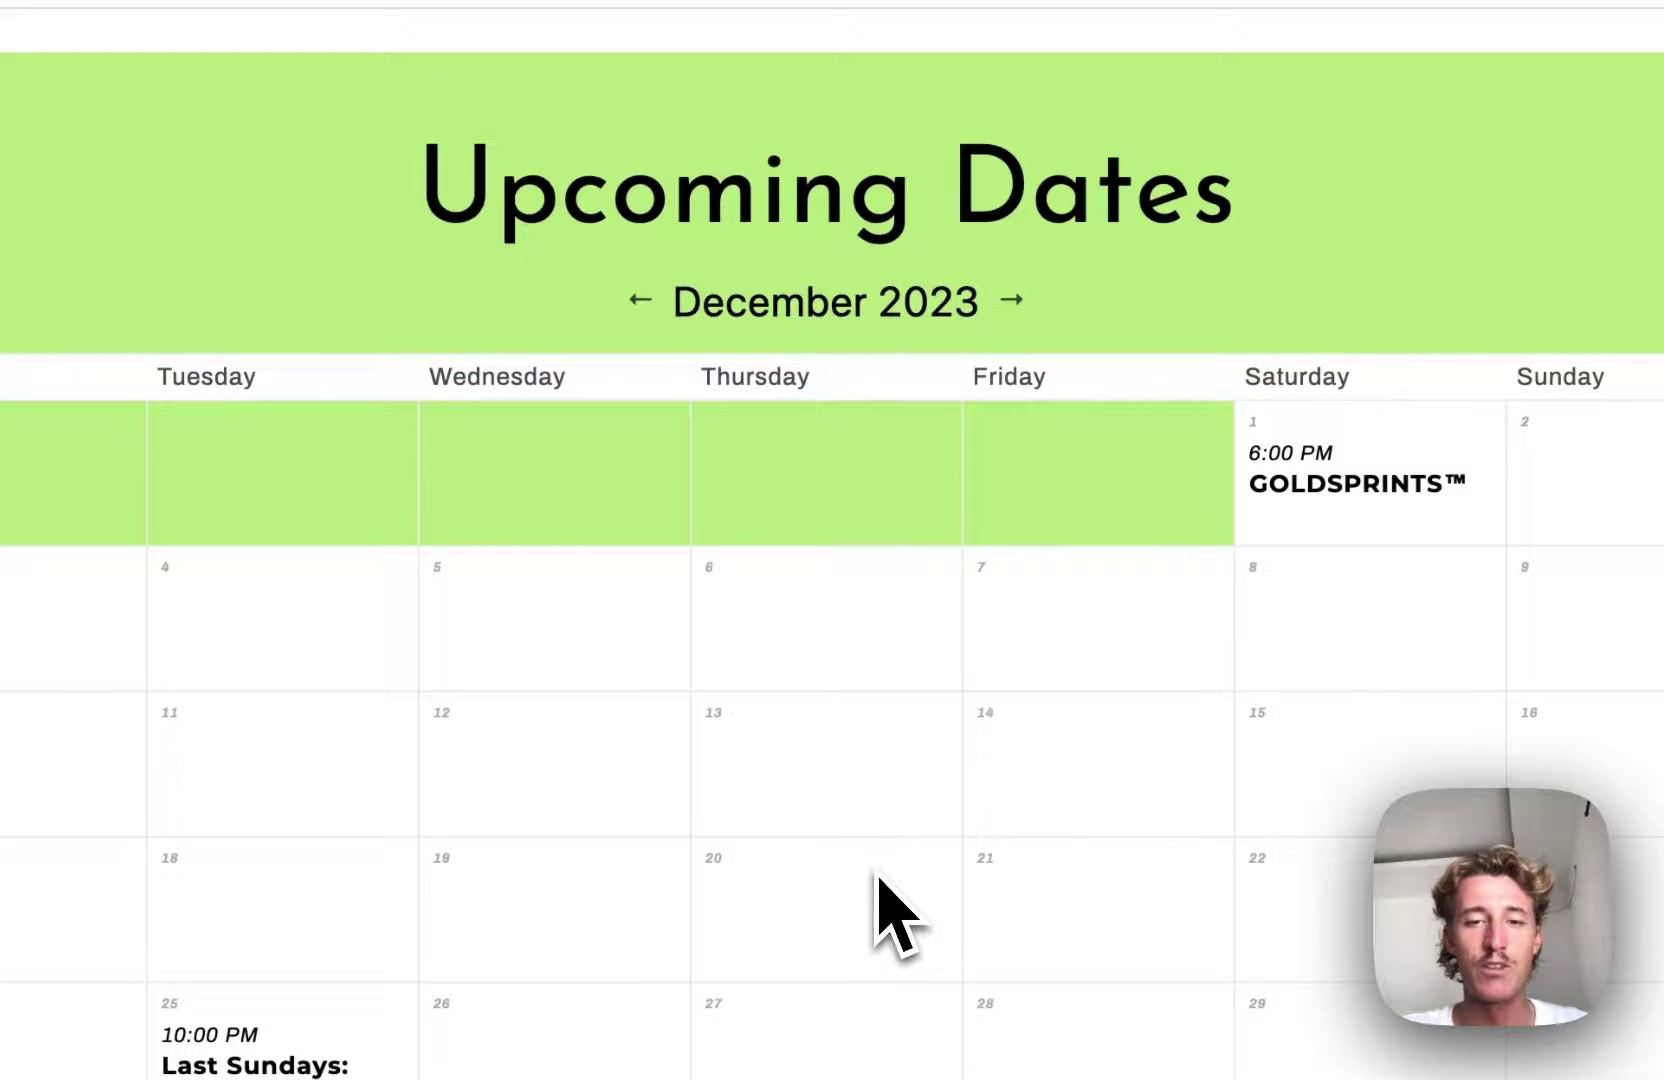